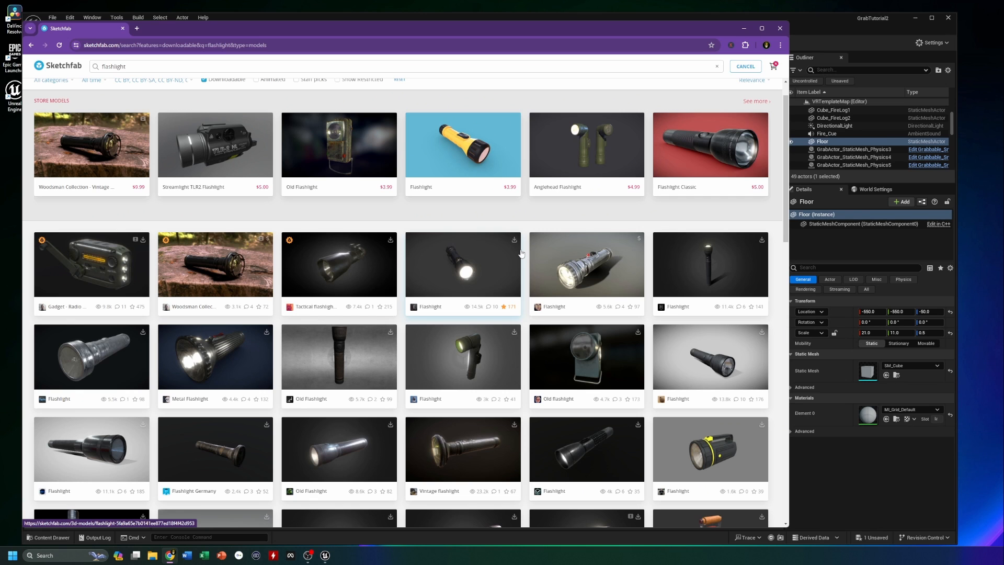
click(514, 242)
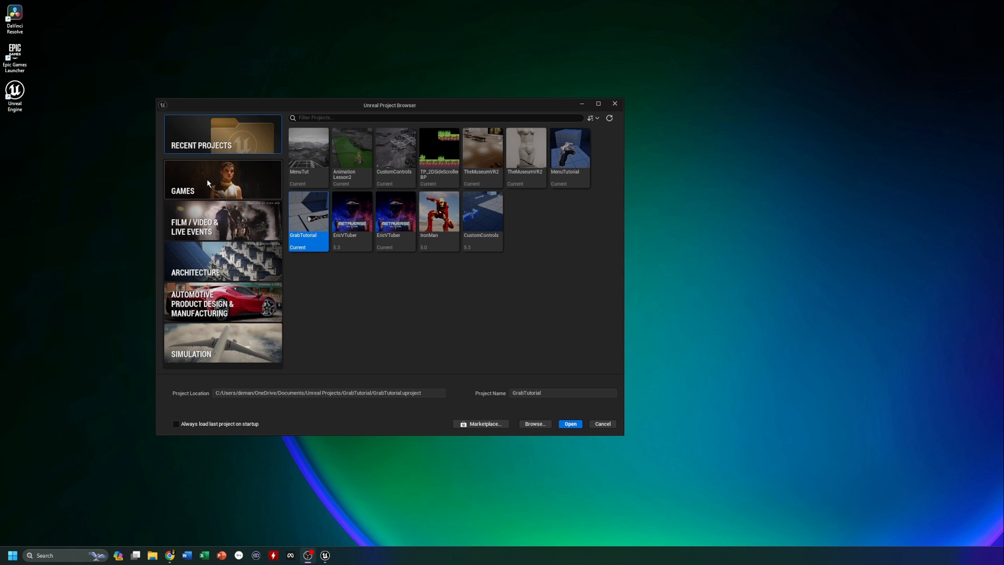
Step: Create a new project from the Games category's Virtual Reality template, named GrabTutorial2
click(209, 192)
click(354, 204)
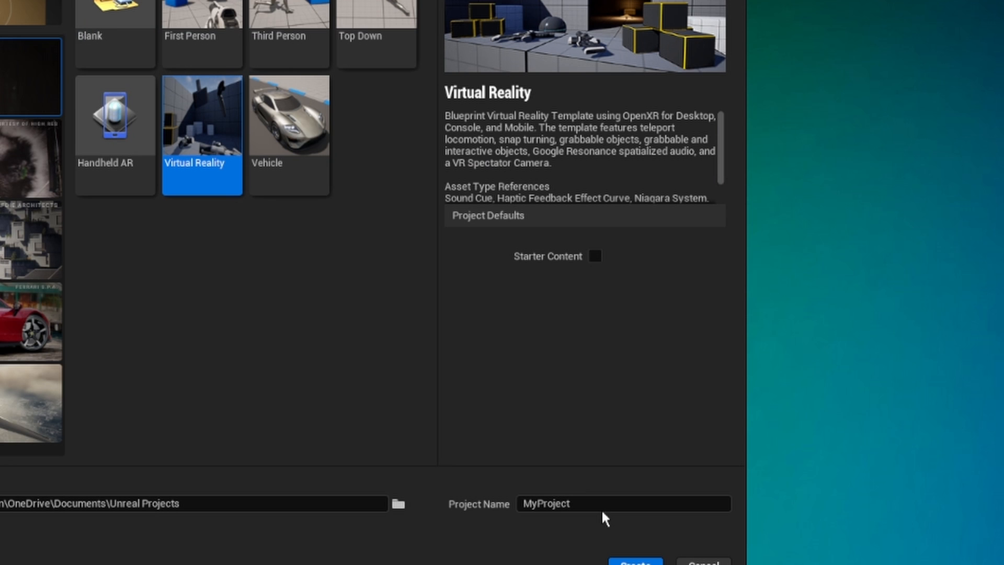
click(551, 393)
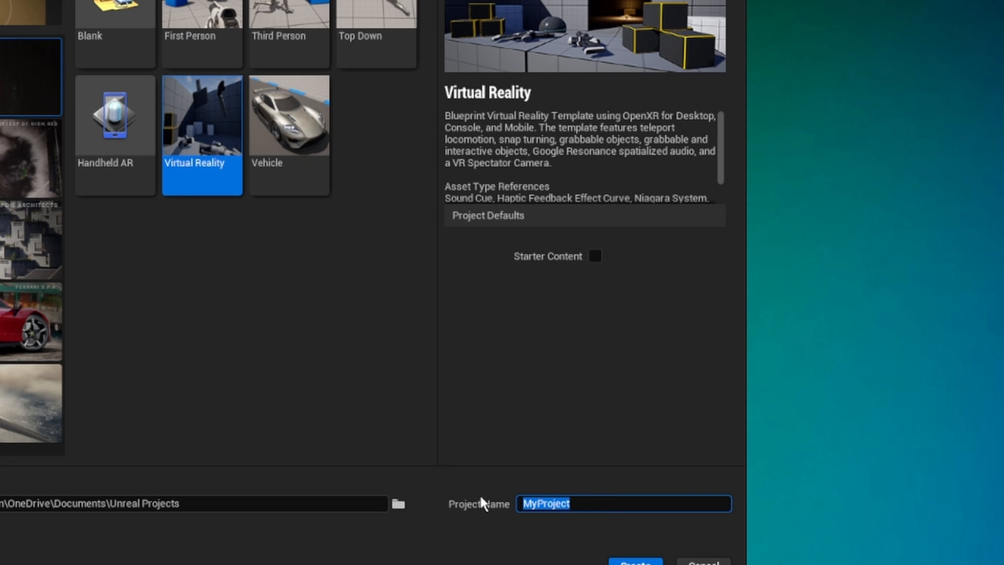
text(GrabTu)
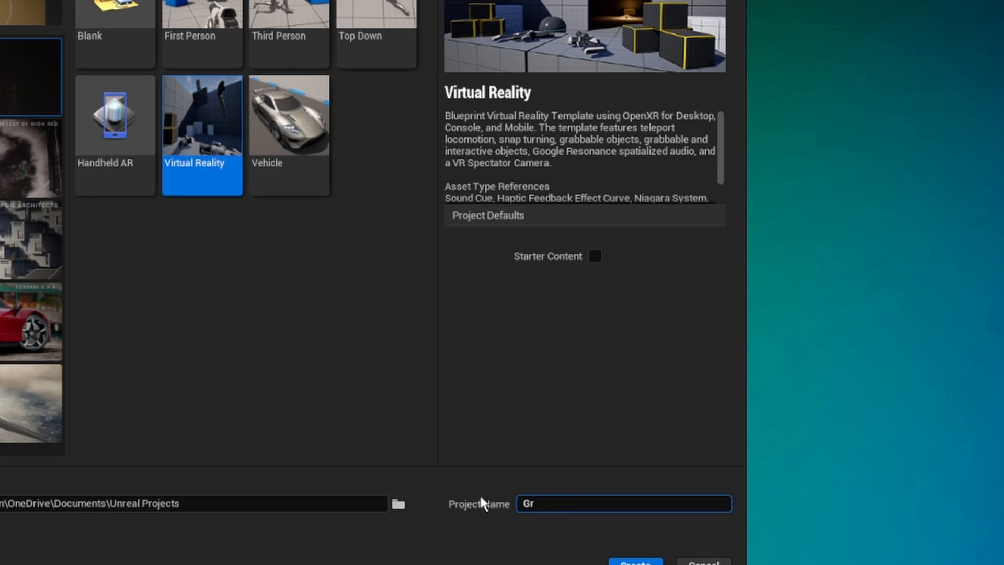
text(torial2)
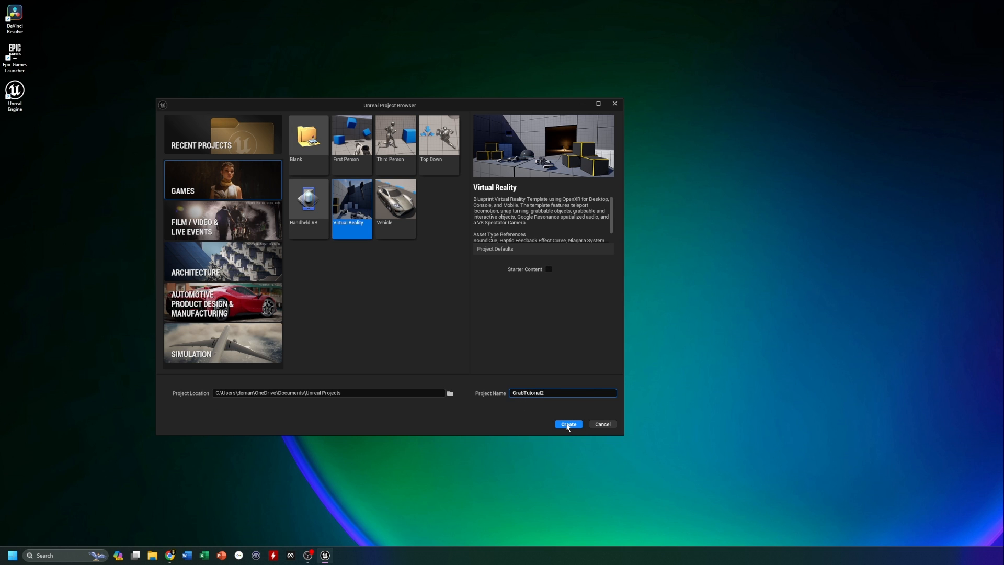
click(568, 424)
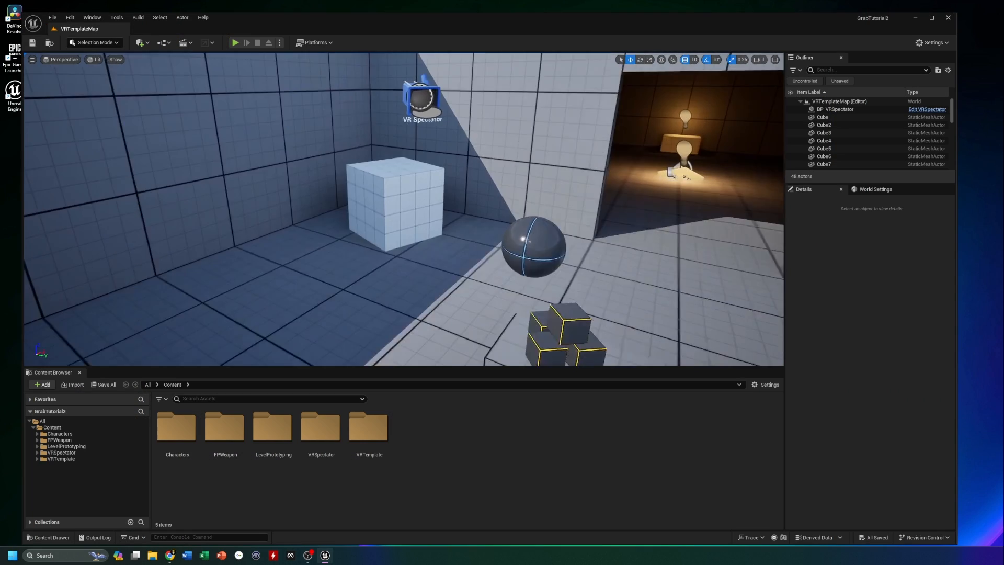
Step: Inspect the grabbable cubes and a pistol on the table and the ball behind it
right_drag(440, 243, 510, 245)
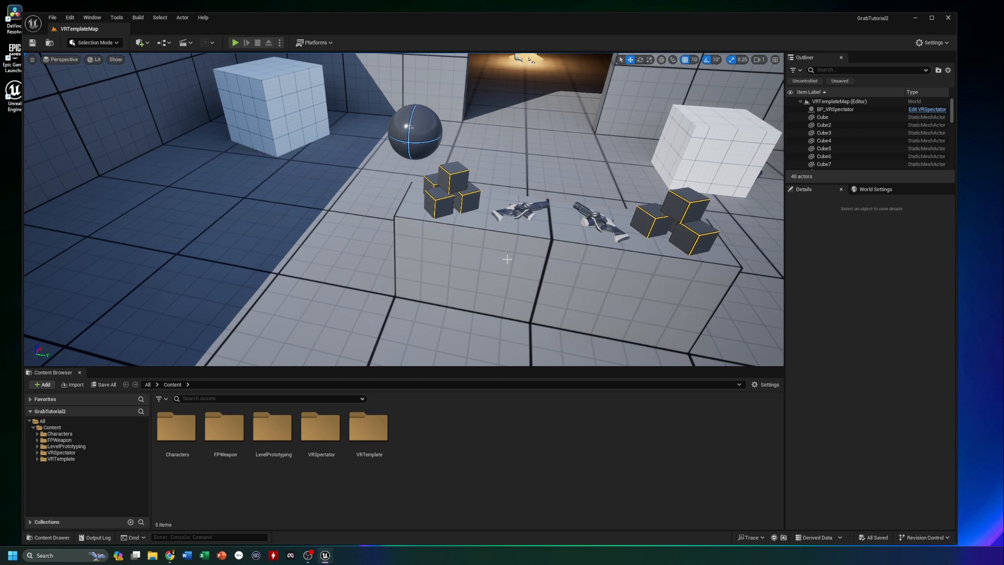
click(455, 176)
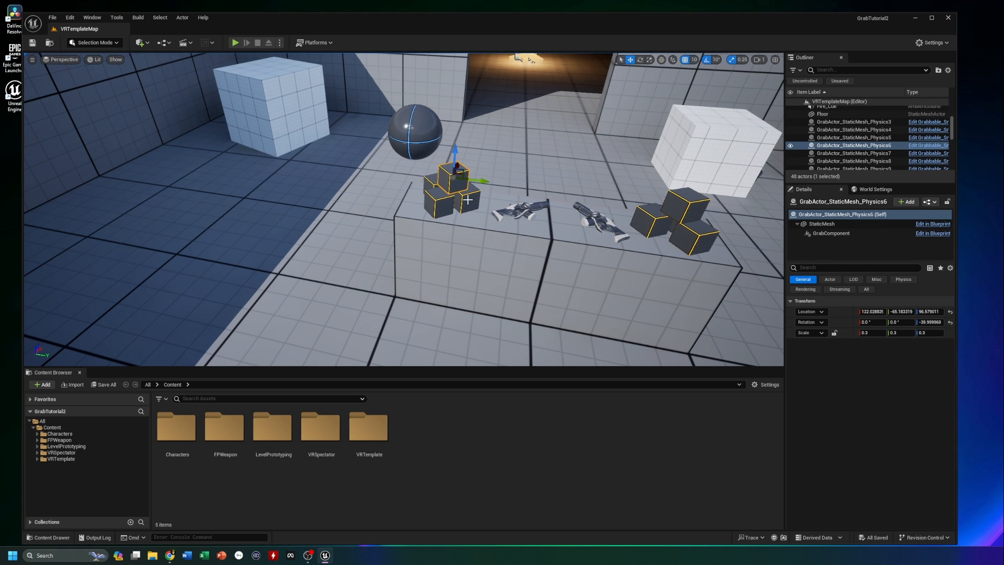
click(518, 211)
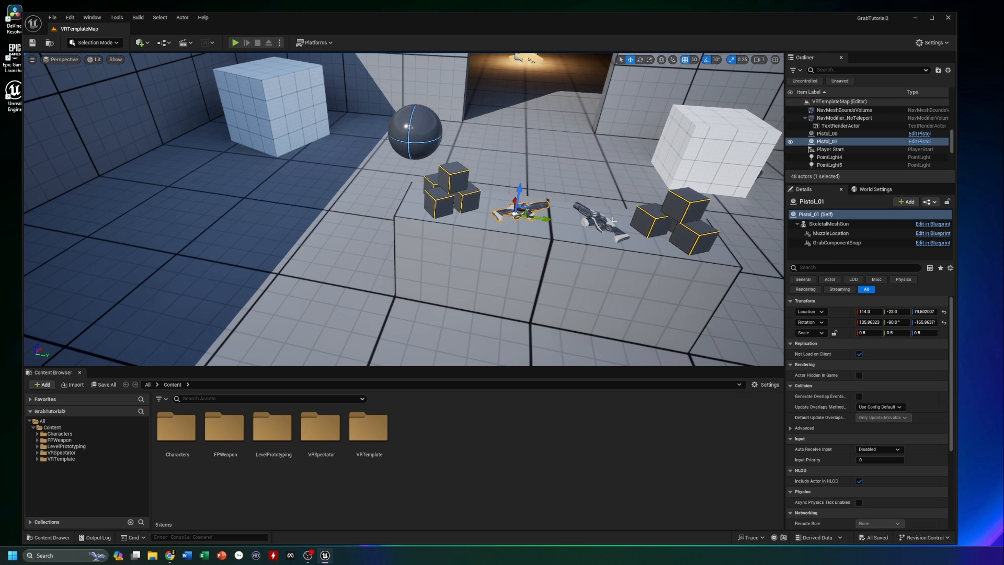
click(642, 216)
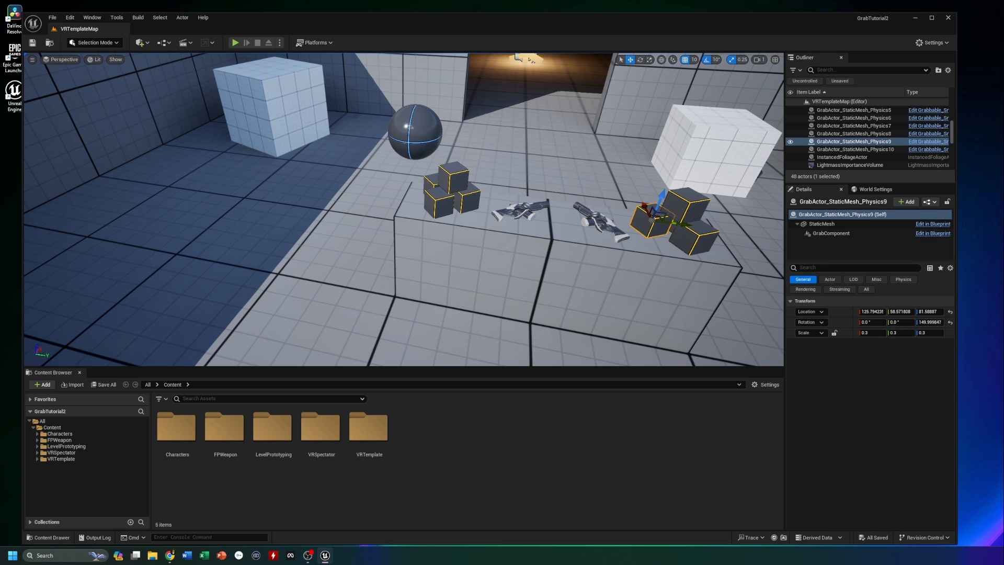
click(418, 135)
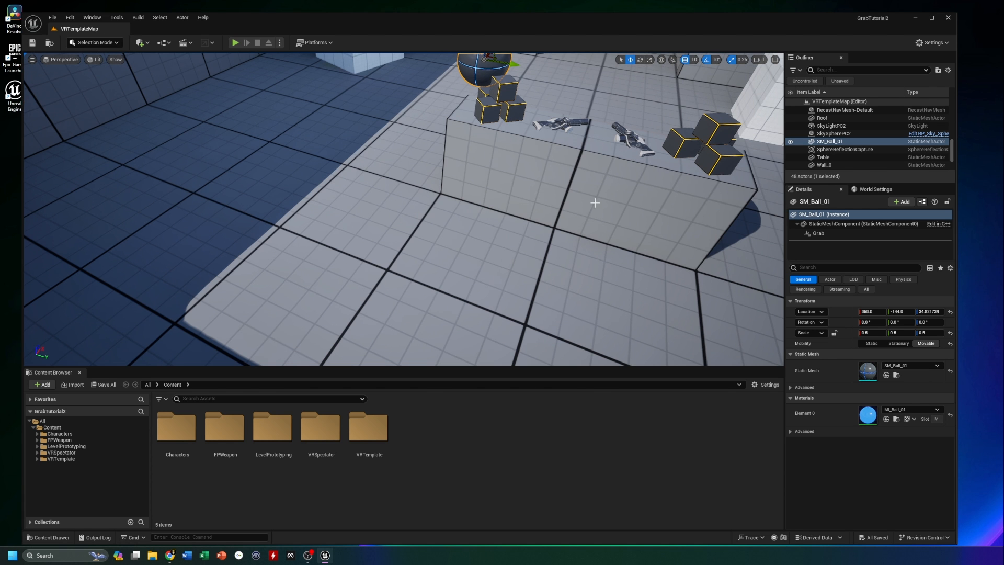
Step: Duplicate the table holding the cubes and pistols, shifting the copy along the Y axis to Y -310
click(573, 187)
key(f)
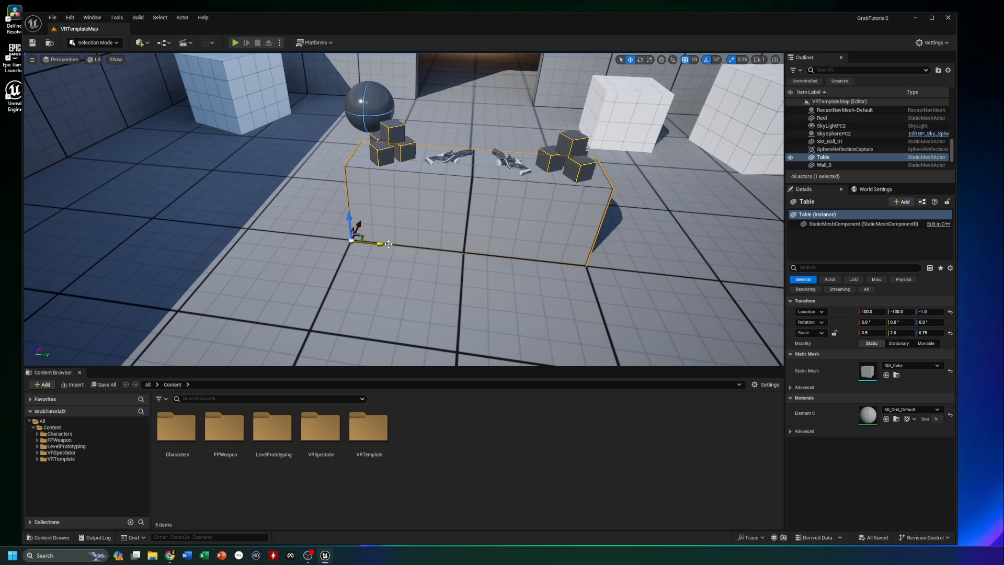
alt+drag(388, 245, 173, 223)
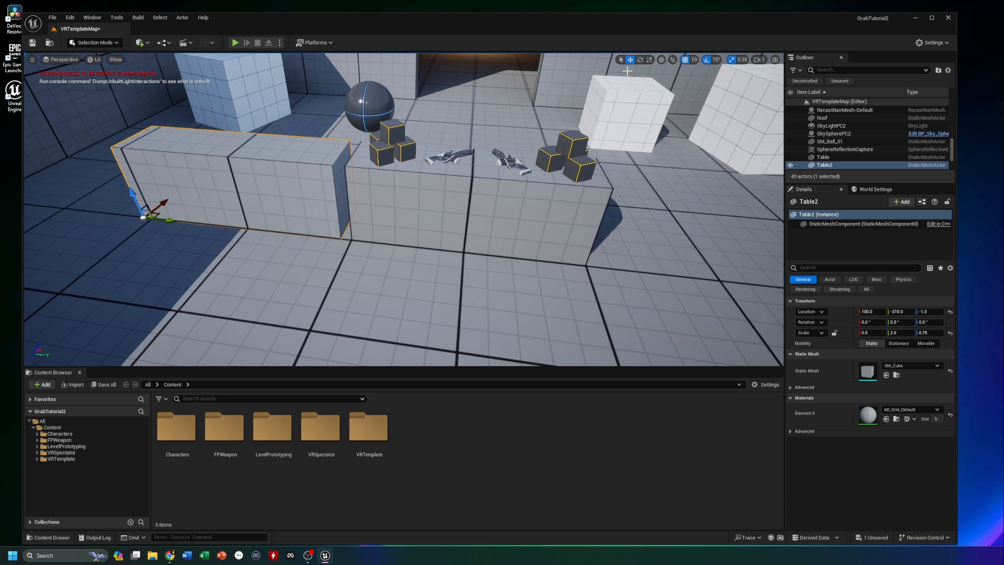
Step: Rotate the duplicated table by -90 degrees about the Z axis
click(640, 60)
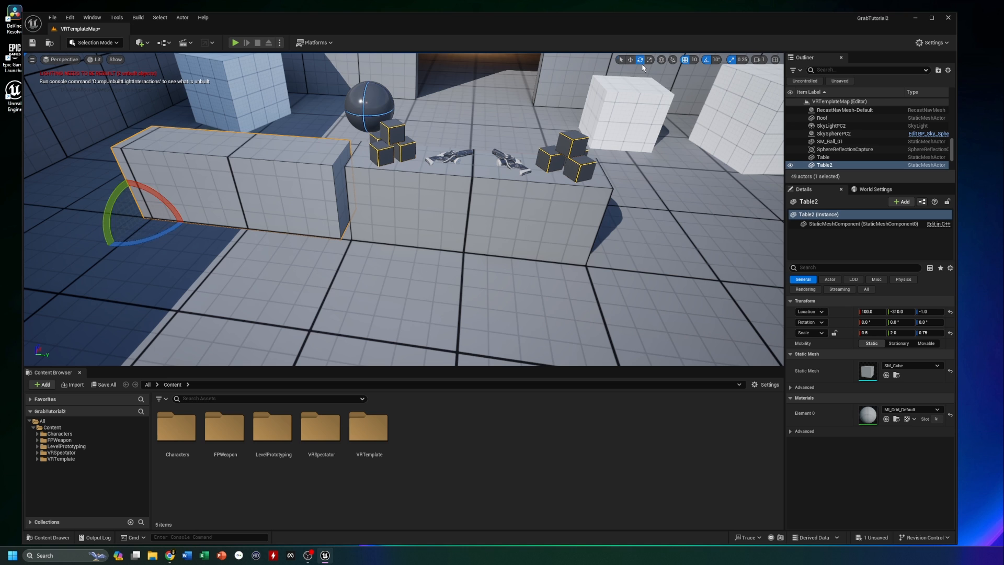
key(q)
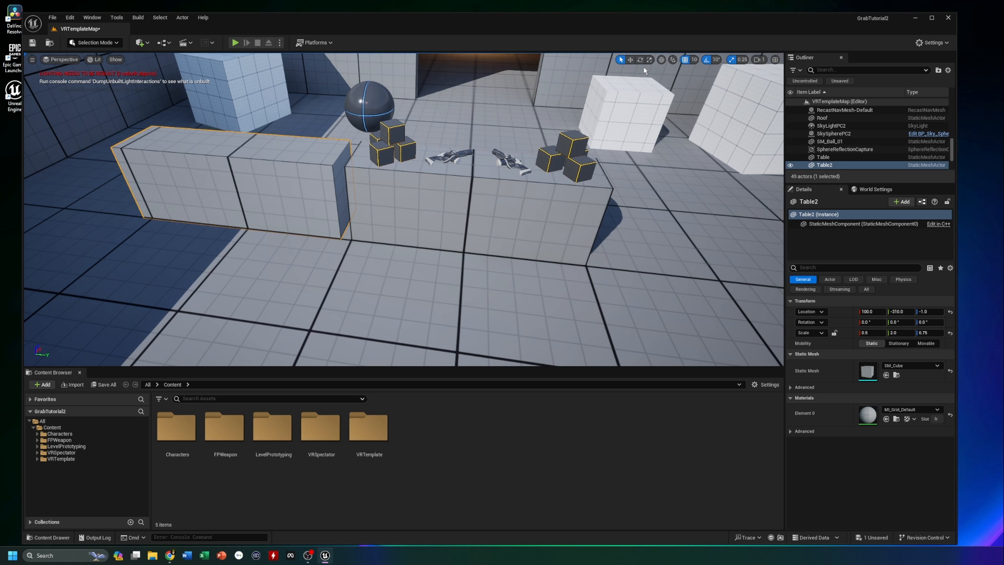
key(r)
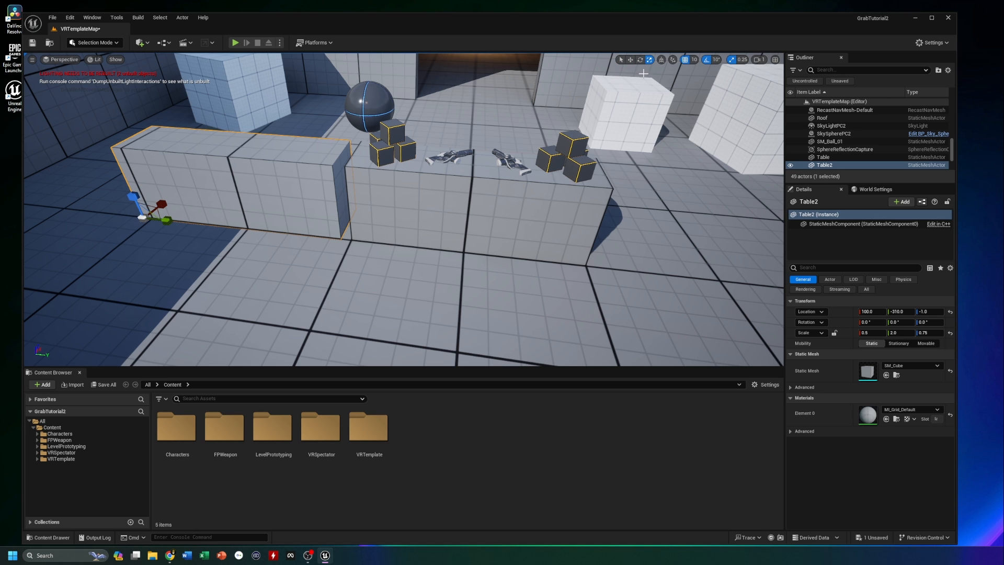
click(640, 59)
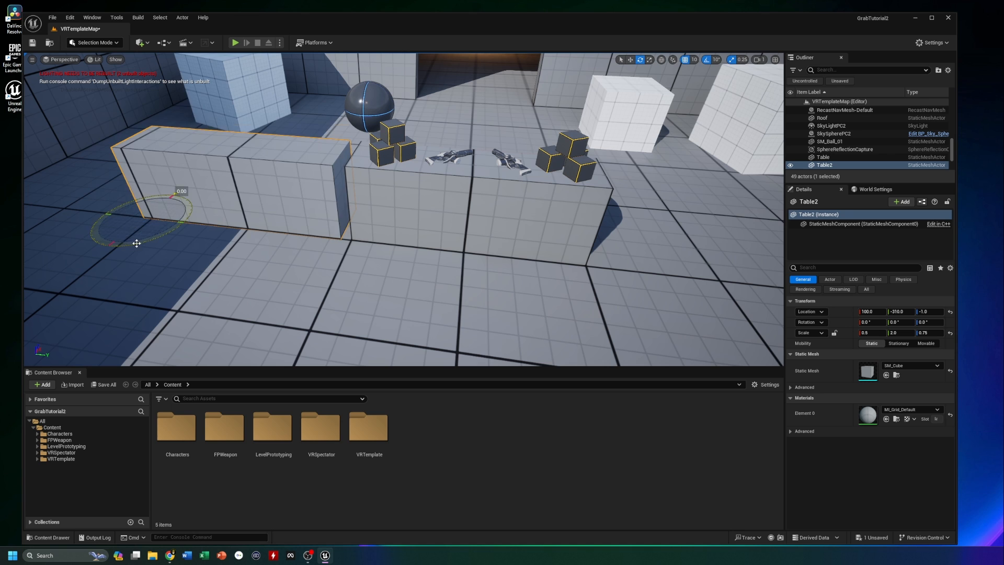
drag(135, 243, 94, 216)
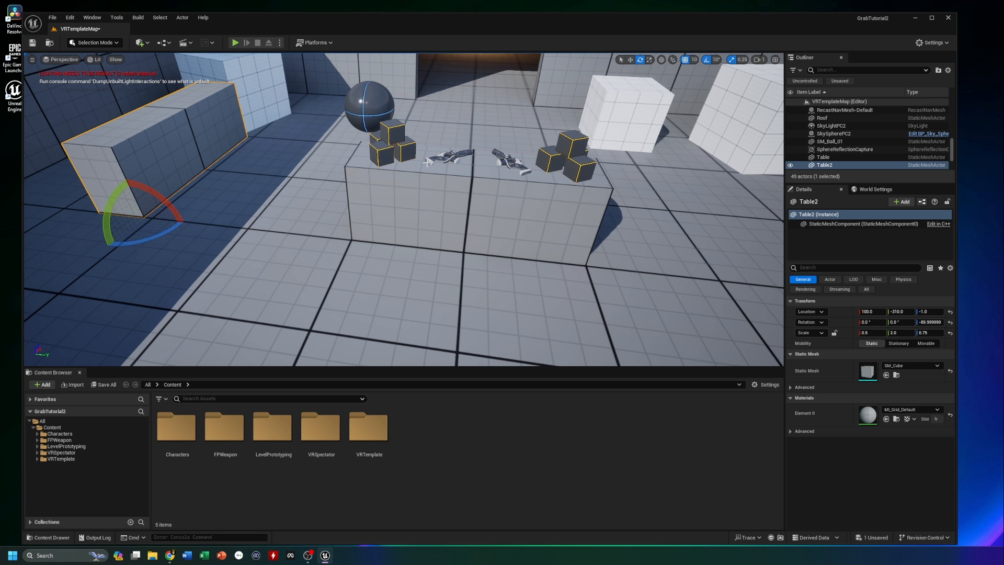
Step: Move the duplicated table beside the player start, to X -150 and Y -130
key(w)
drag(161, 202, 199, 369)
right_drag(274, 238, 169, 263)
drag(434, 254, 330, 286)
right_drag(330, 286, 548, 292)
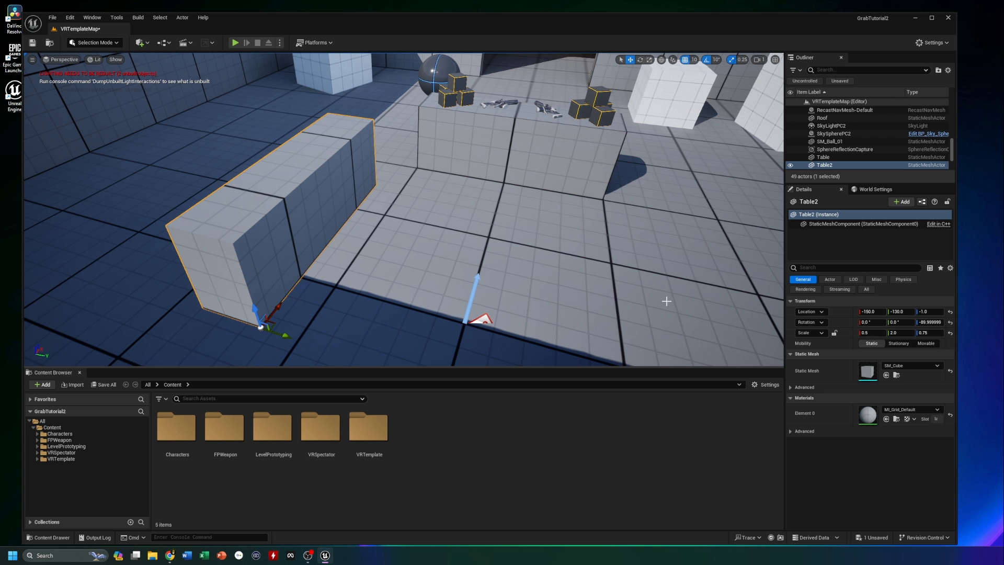
right_drag(655, 293, 647, 276)
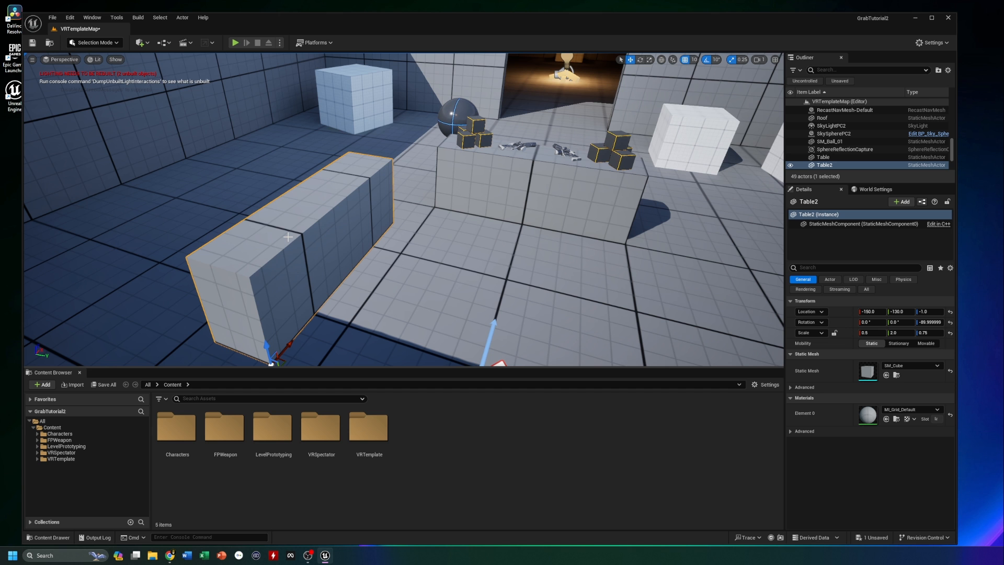
right_drag(672, 296, 674, 296)
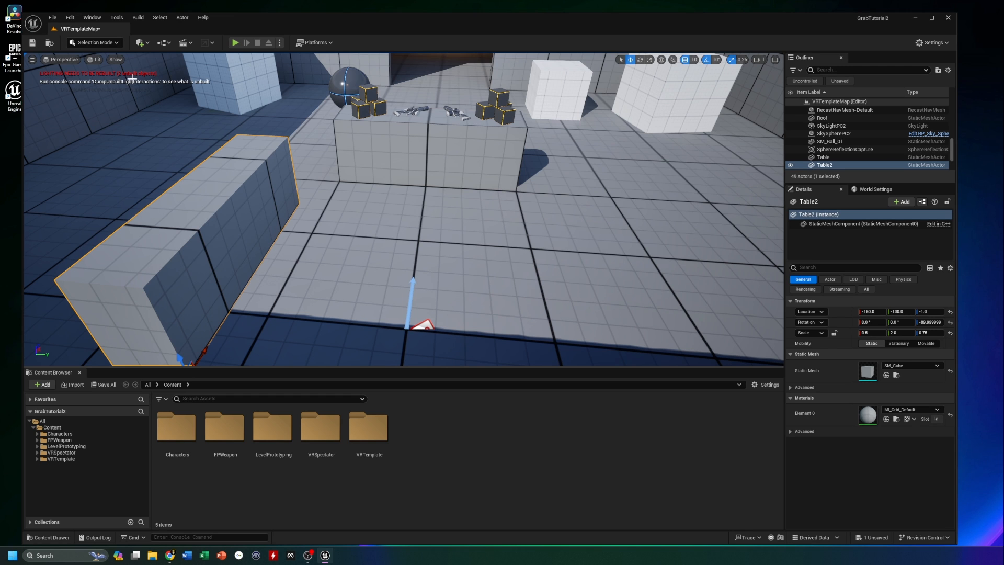
click(138, 18)
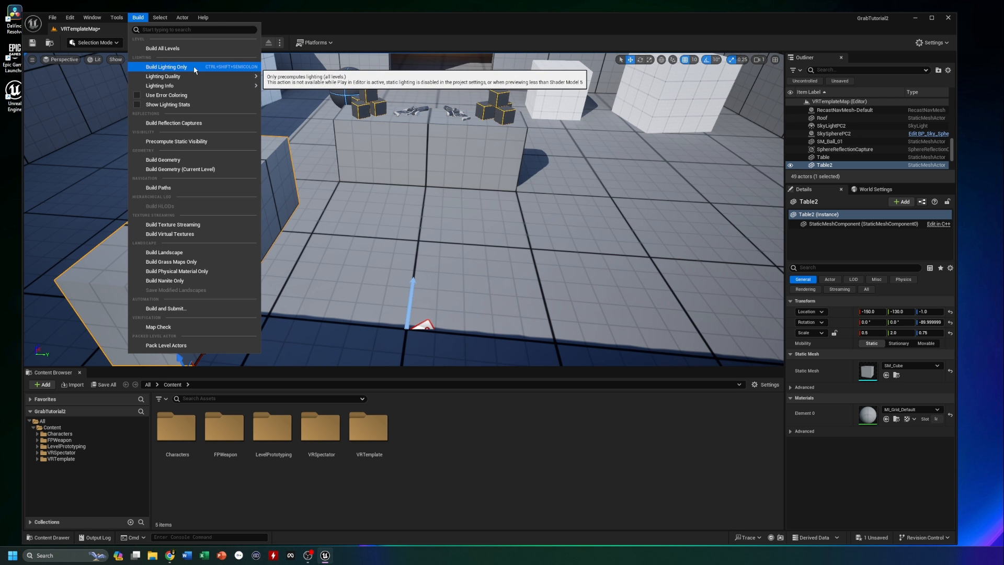
click(373, 204)
right_click(379, 222)
click(335, 209)
mouse_move(388, 265)
right_down()
mouse_move(389, 242)
mouse_move(364, 243)
mouse_move(383, 267)
right_up()
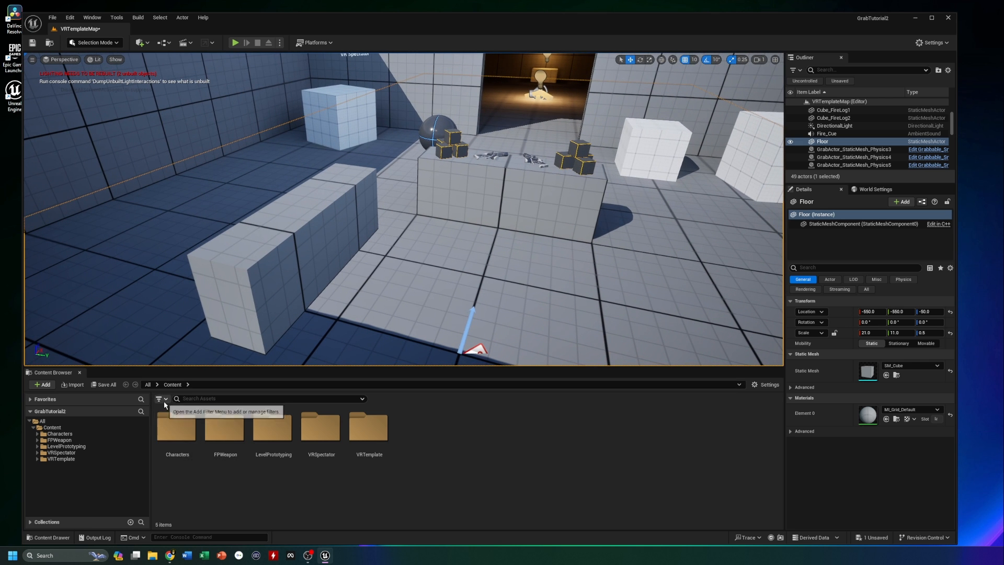
Step: Create a new folder named CustomAssets inside the Content folder
click(51, 428)
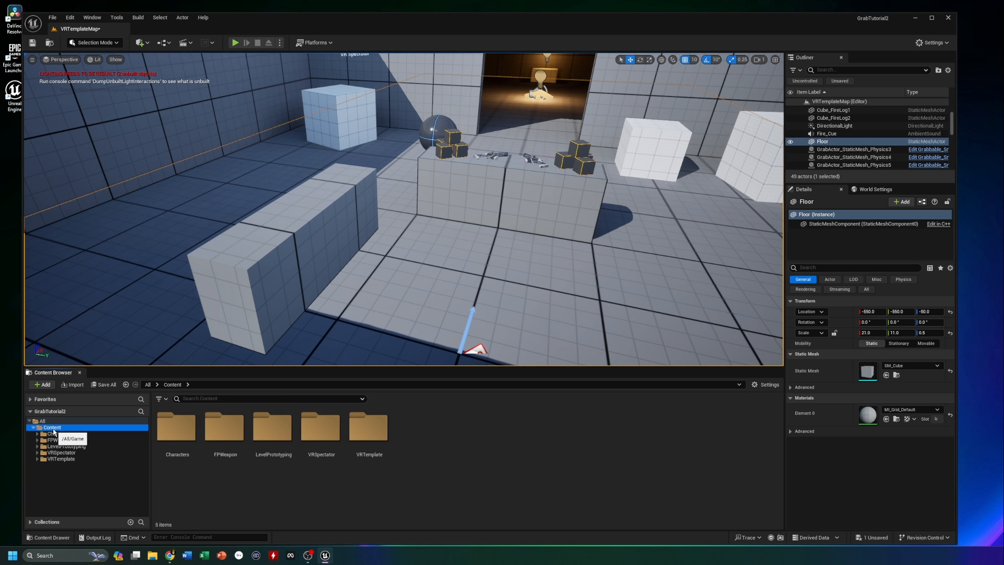
right_click(55, 432)
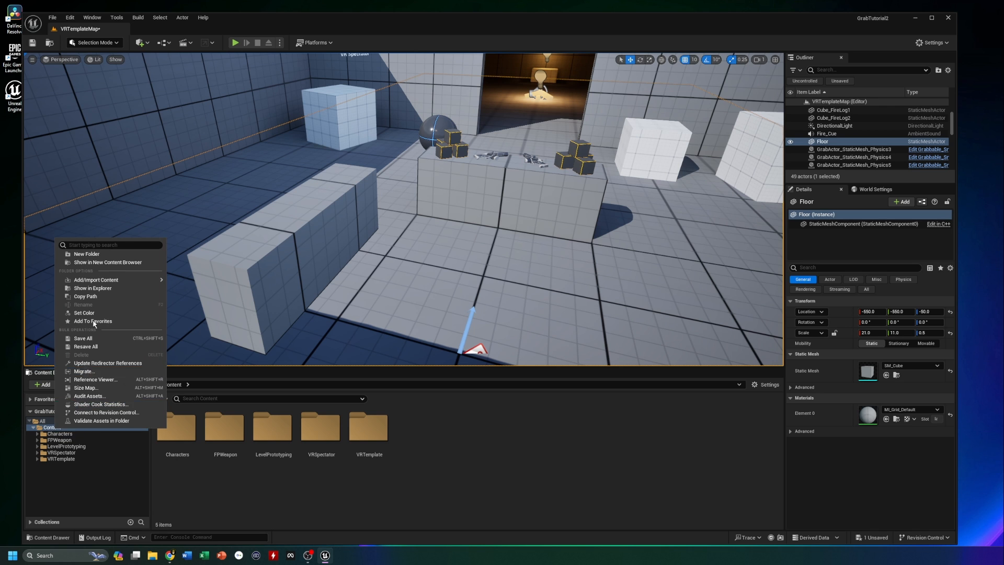
click(98, 254)
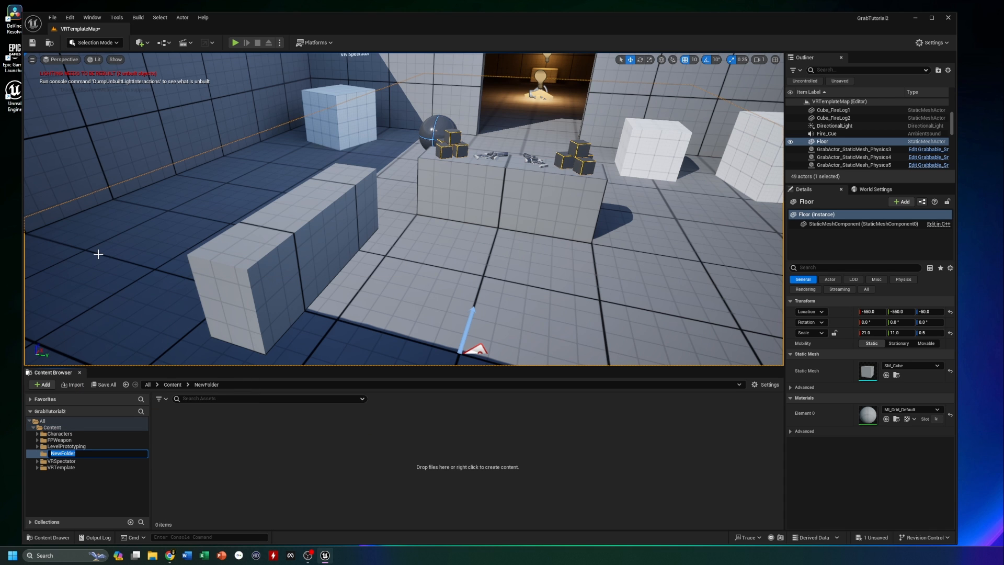
text(CustomAssets)
click(248, 482)
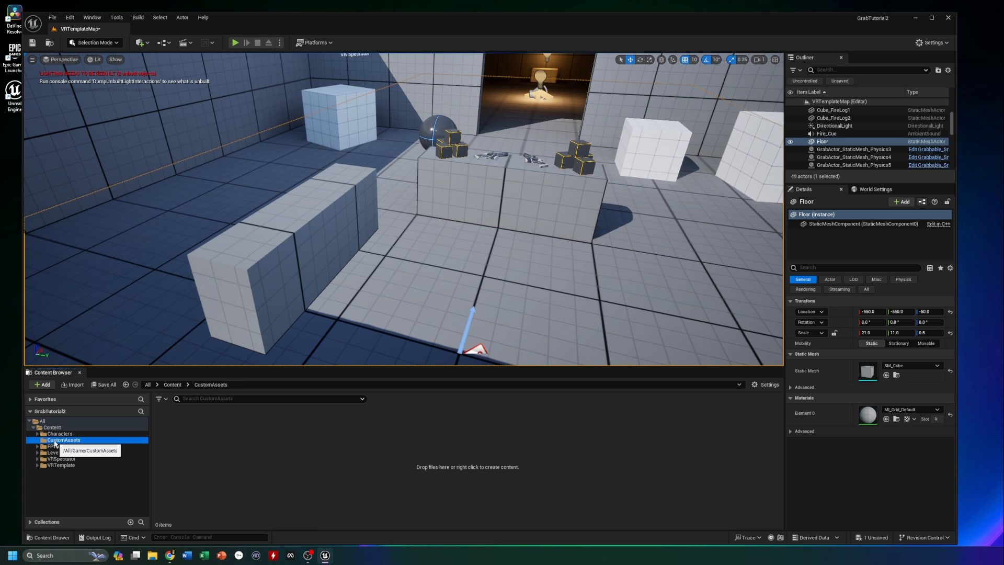
Step: Switch to the browser, download the free Flashlight model from Sketchfab as GLB with 2k textures, and return to Unreal Editor
click(170, 557)
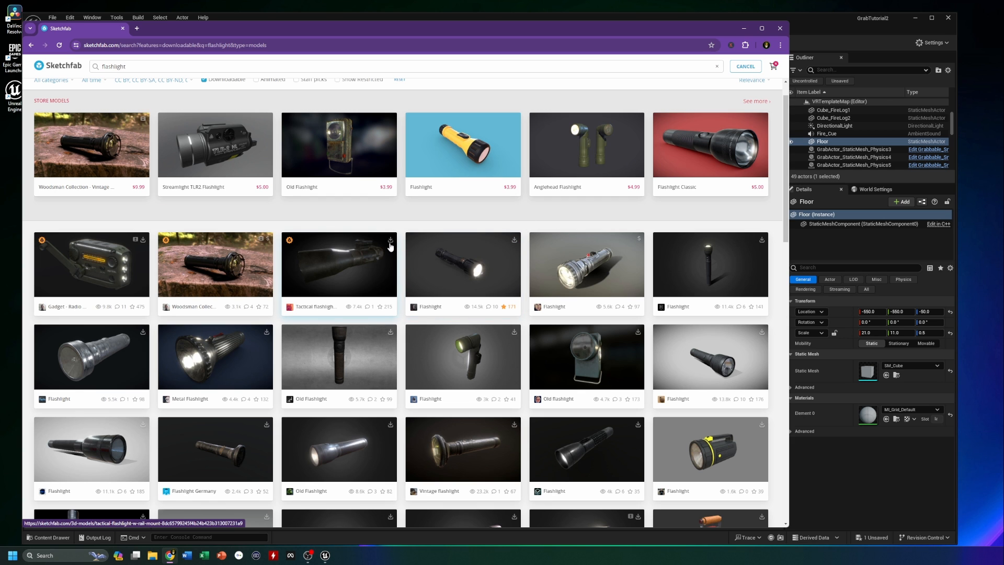
click(514, 242)
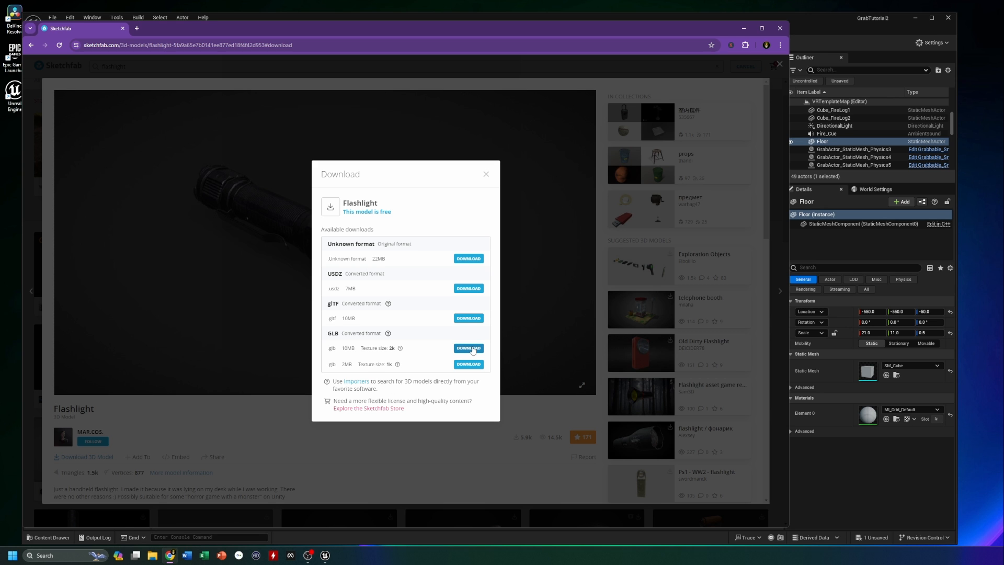
click(473, 349)
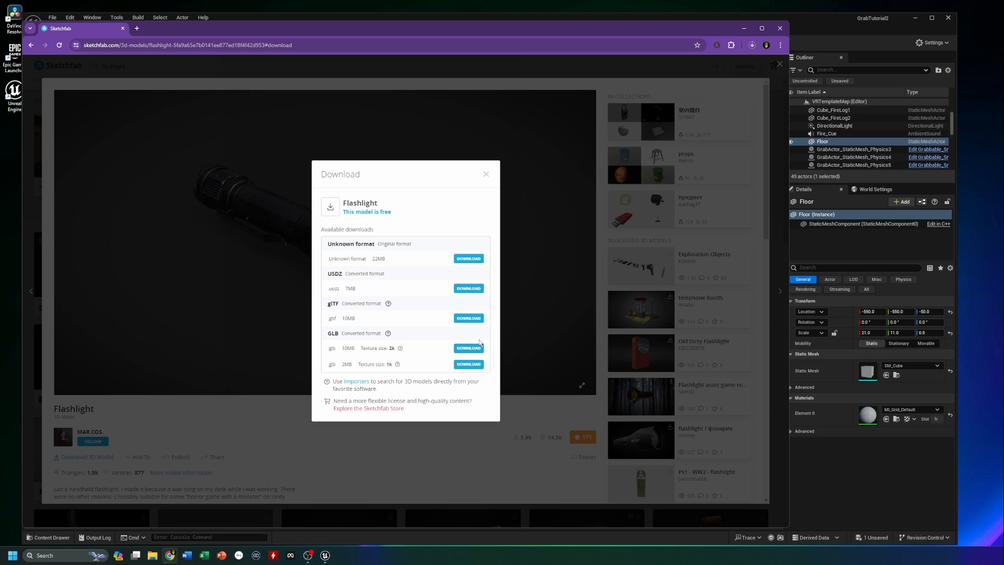
click(752, 47)
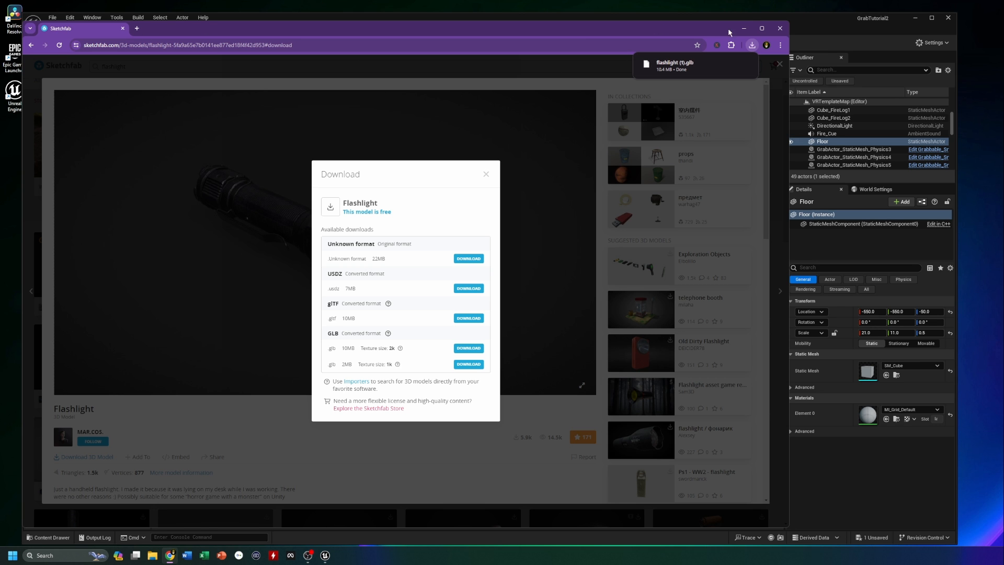
click(743, 30)
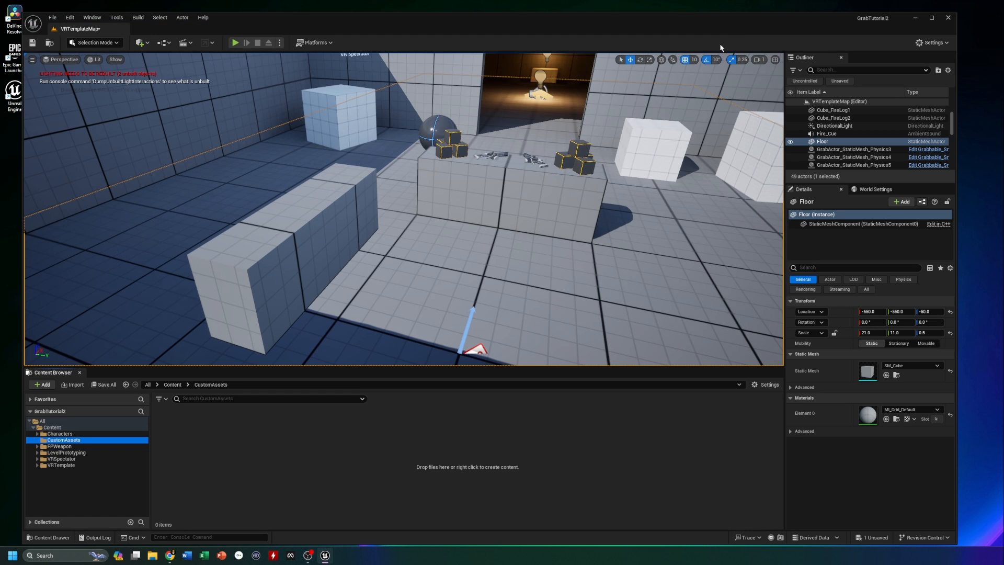
Step: Import flashlight.glb from the Downloads folder into the CustomAssets folder with the default pipeline settings
mouse_move(501, 306)
right_down()
mouse_move(515, 332)
mouse_move(506, 306)
right_up()
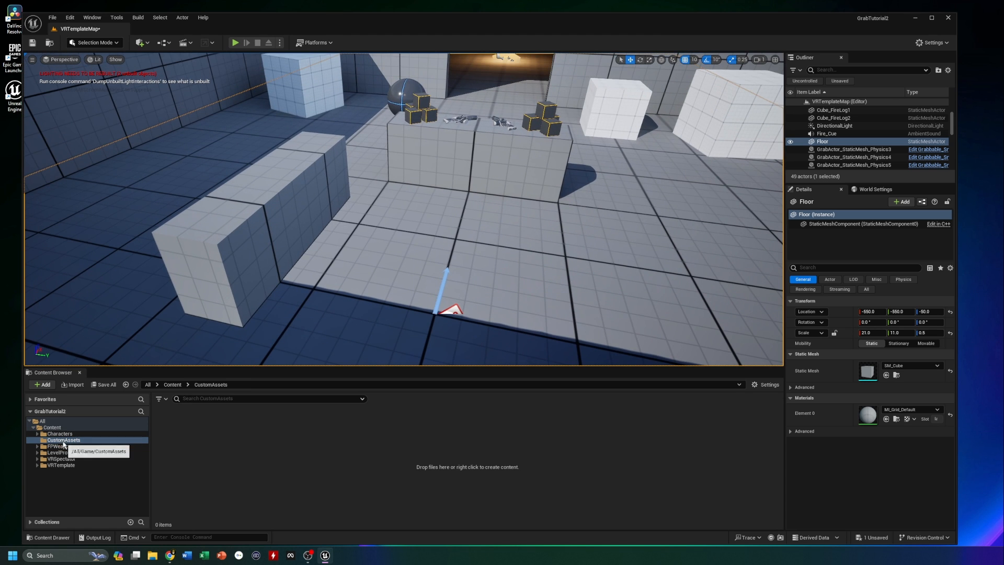
click(78, 440)
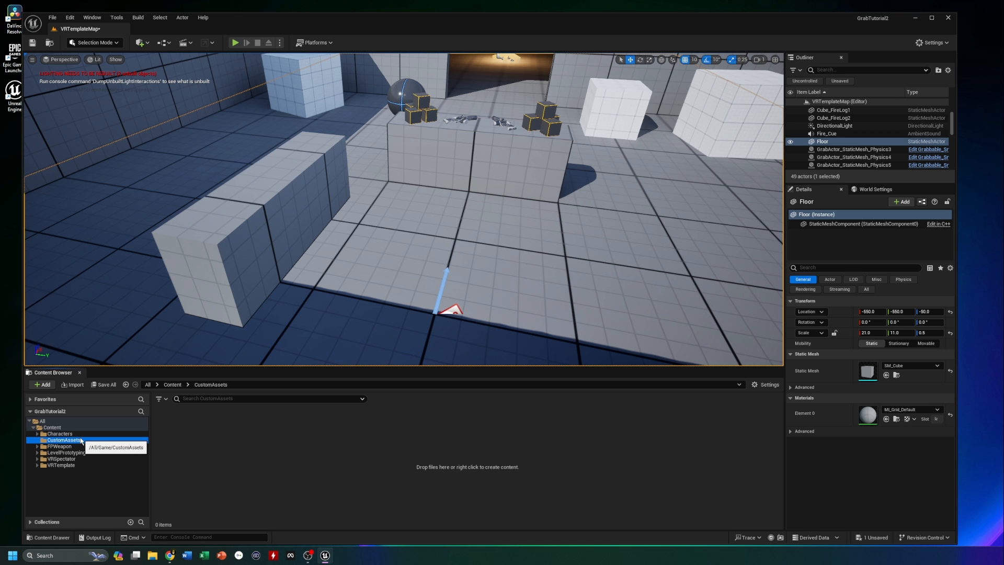
click(74, 385)
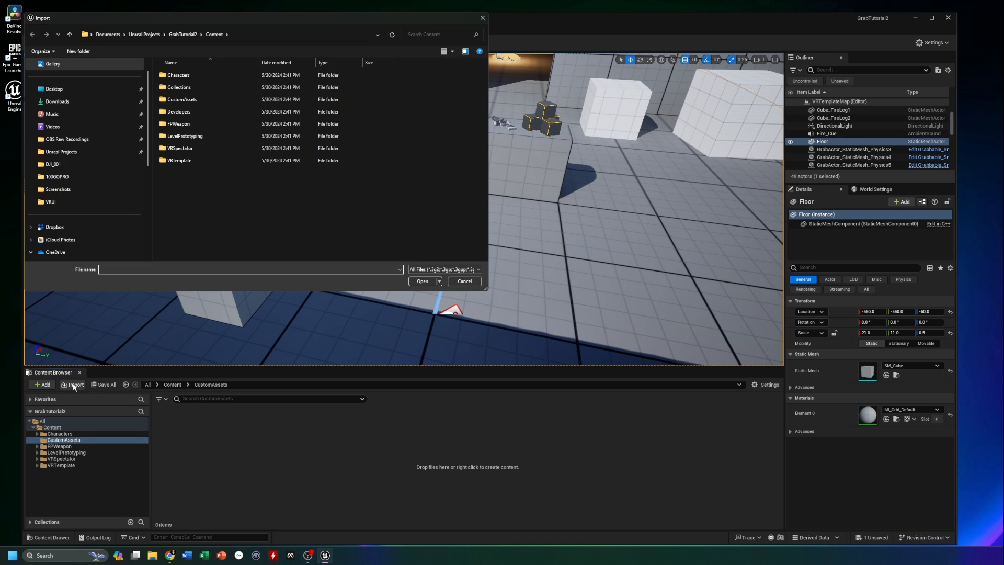
click(61, 103)
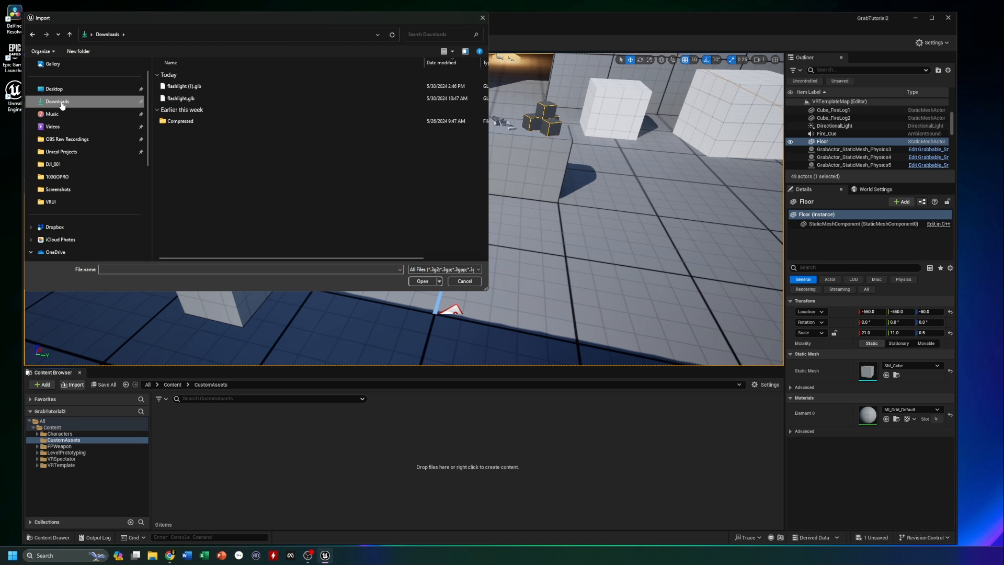
click(176, 101)
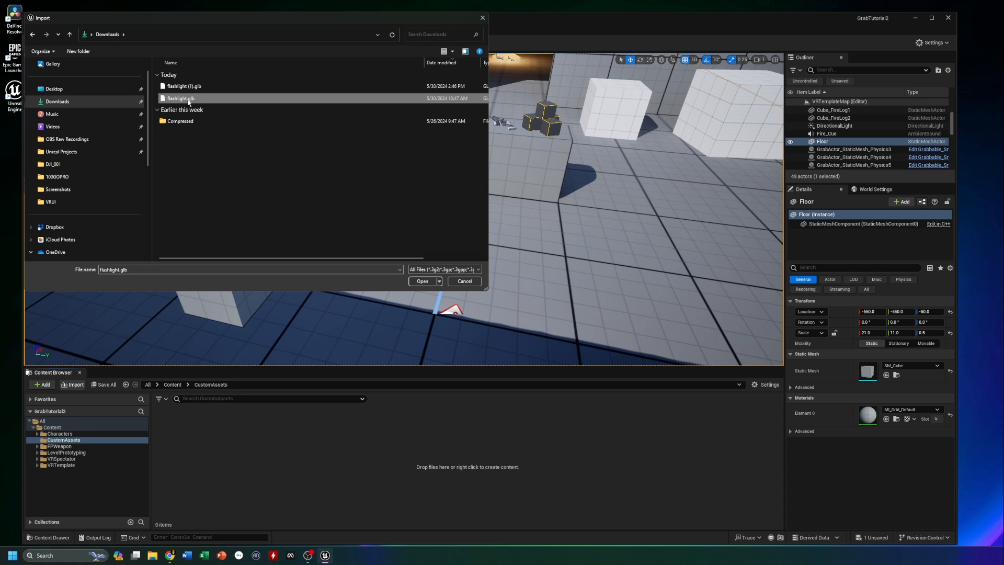
click(421, 281)
drag(710, 145, 439, 106)
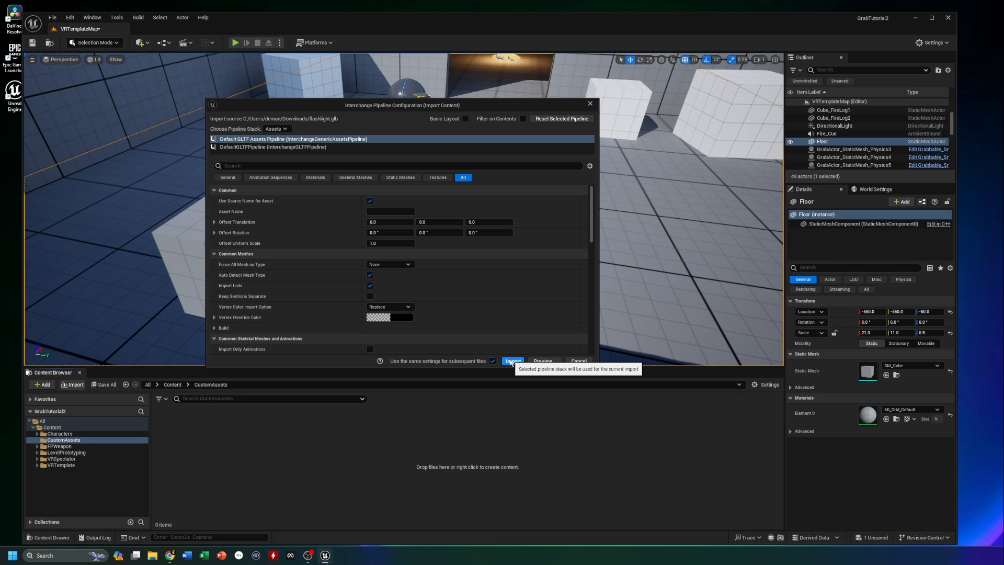
click(511, 362)
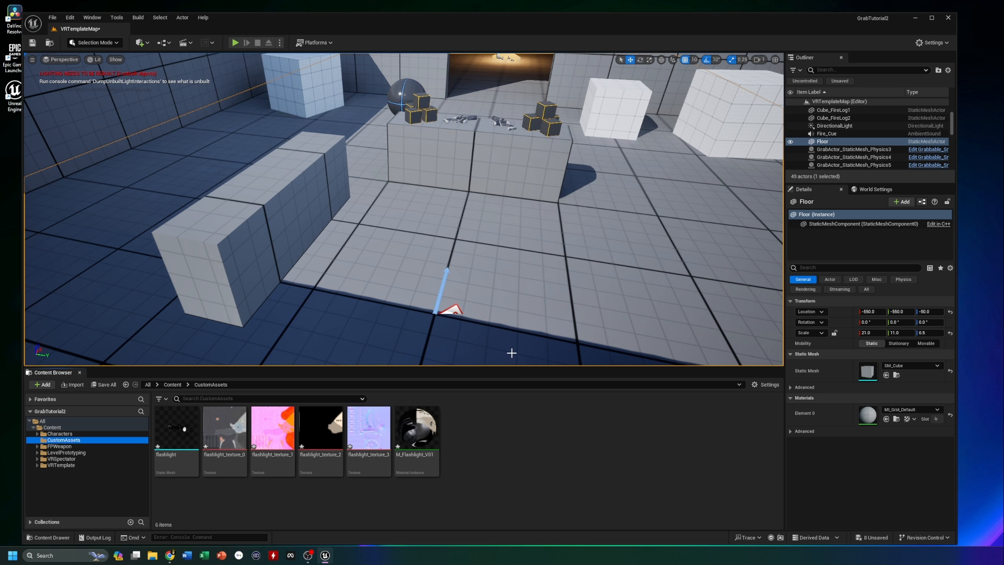
Step: Place the flashlight static mesh on the duplicated table and raise it to X -60, Y -150, Z 80
mouse_move(167, 424)
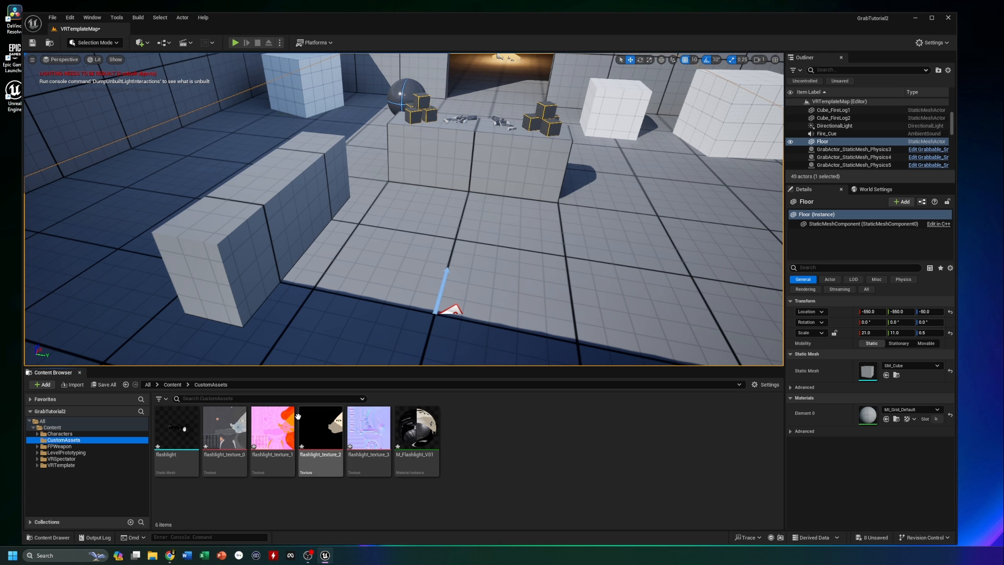
drag(177, 428, 263, 180)
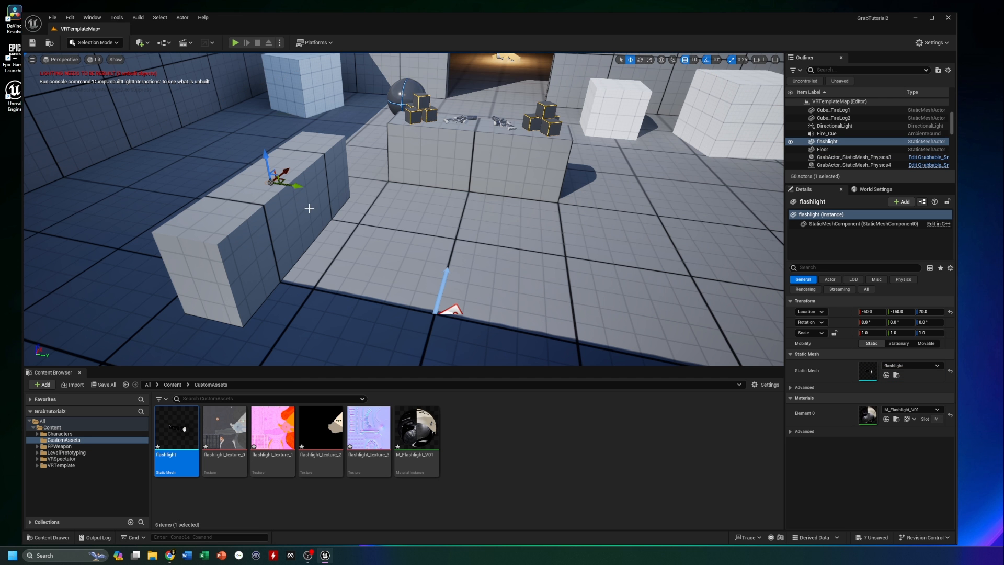
drag(346, 227, 334, 205)
key(w)
mouse_move(335, 205)
right_down()
mouse_move(298, 196)
mouse_move(292, 222)
mouse_move(293, 204)
mouse_move(328, 199)
right_up()
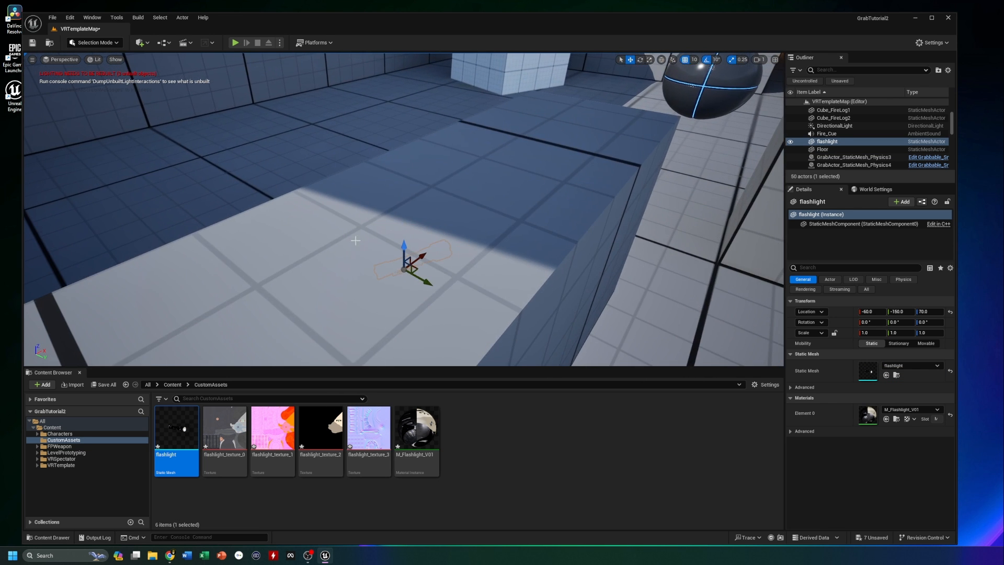
drag(403, 244, 404, 208)
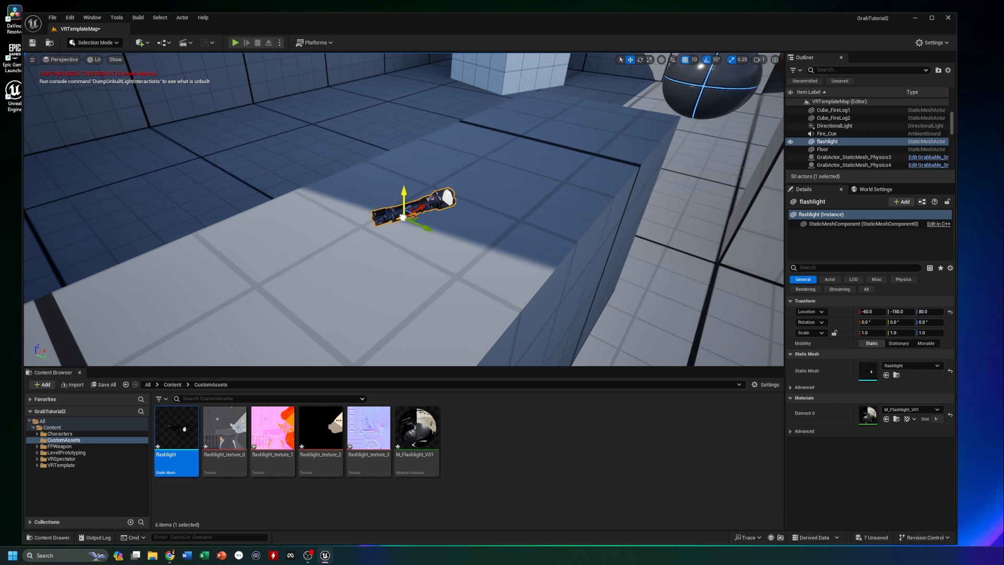
Step: Scale the flashlight uniformly to 2.25 on all three axes
right_drag(459, 239, 366, 256)
key(s)
key(w)
key(d)
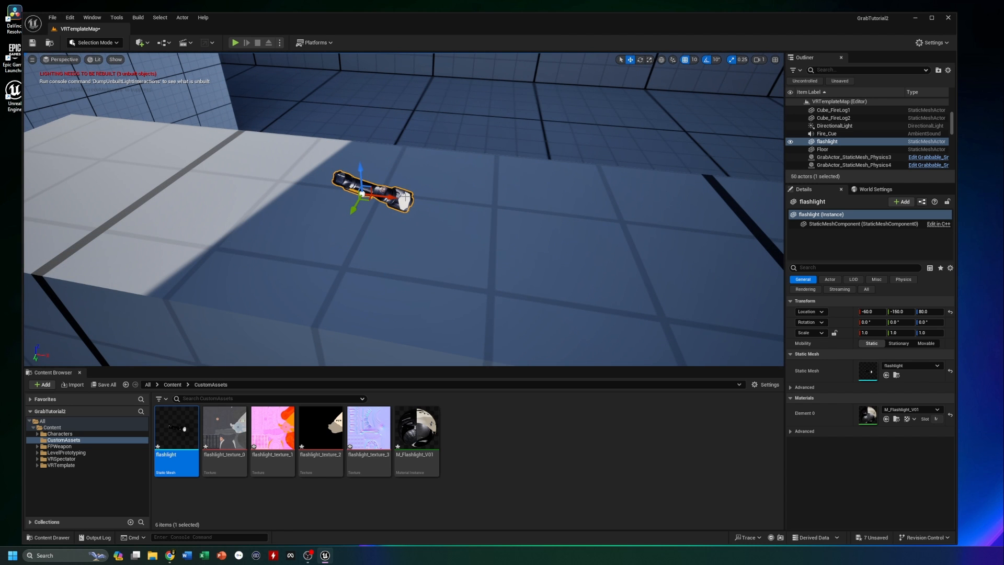
right_drag(431, 230, 442, 247)
key(f)
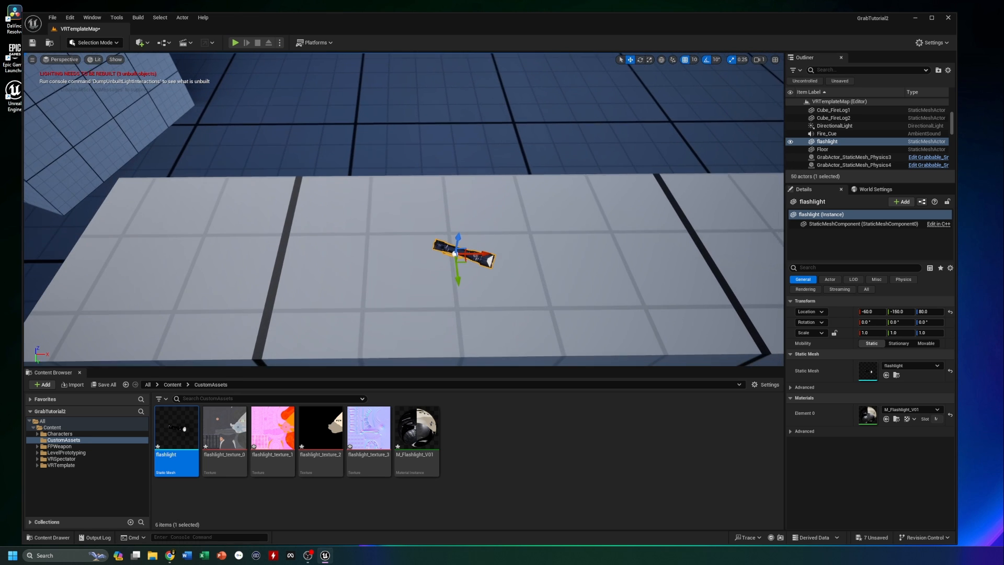
mouse_move(482, 234)
right_down()
mouse_move(482, 223)
mouse_move(482, 234)
right_up()
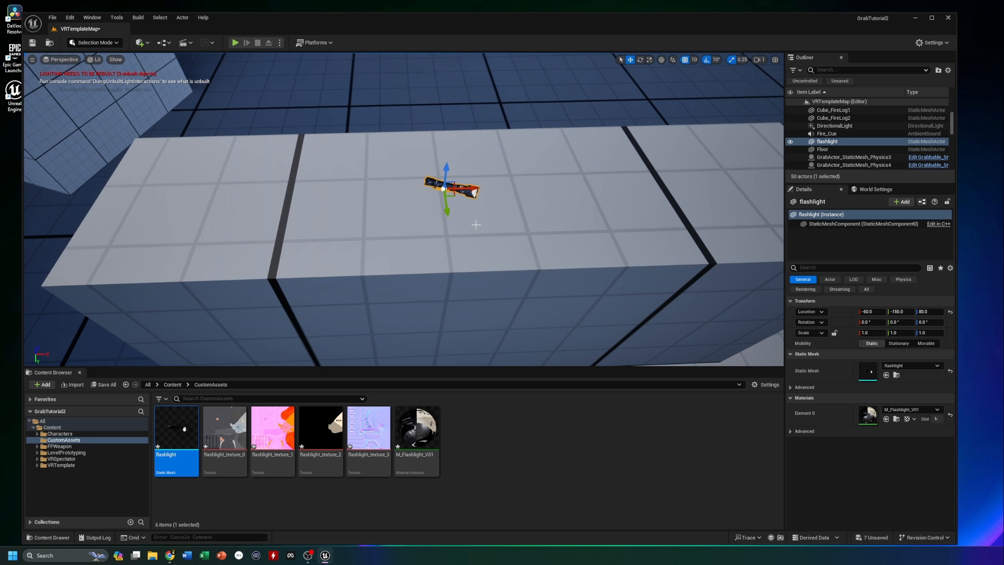
right_drag(476, 222, 485, 215)
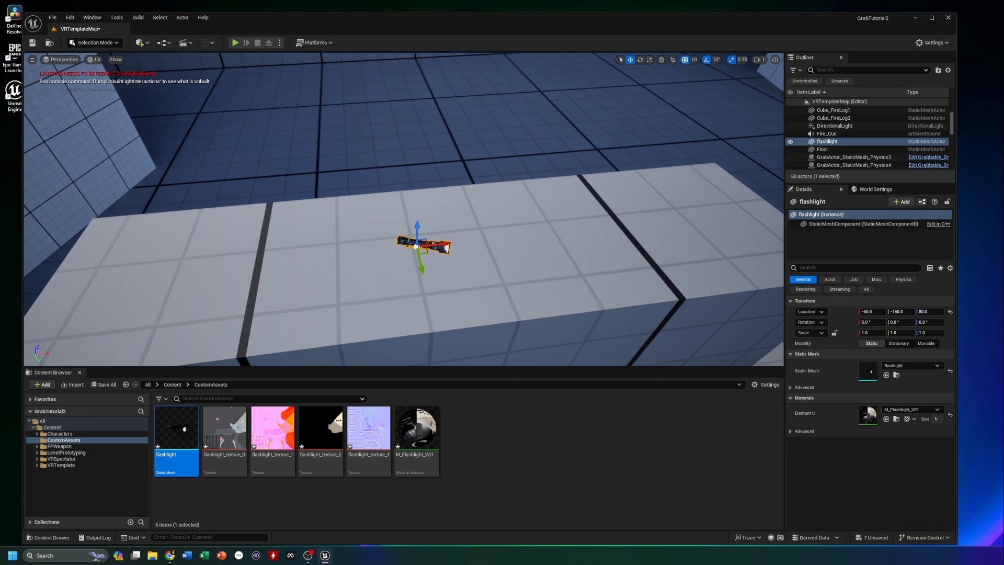
mouse_move(417, 220)
mouse_down()
mouse_move(416, 198)
mouse_move(417, 225)
mouse_up()
click(649, 61)
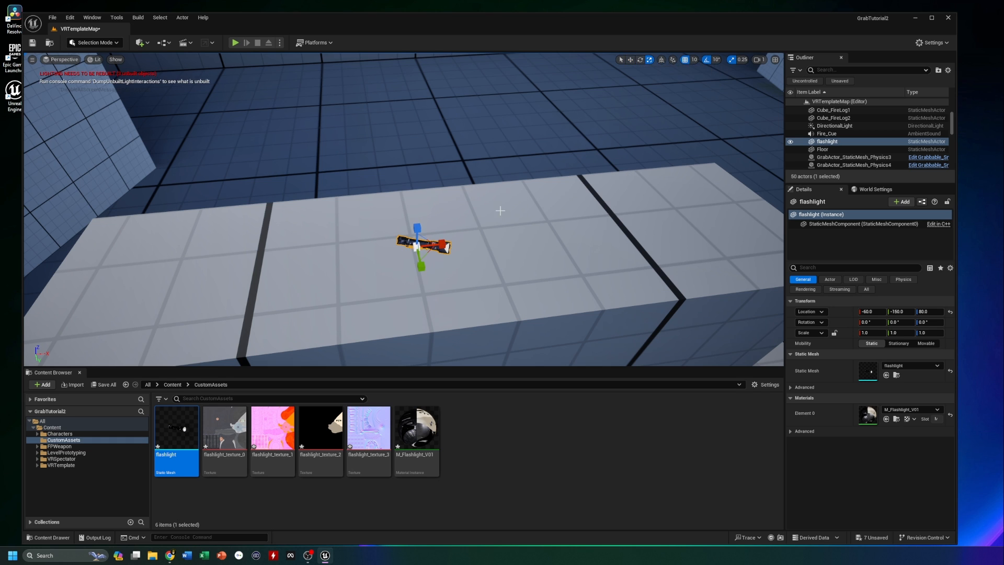
drag(417, 246, 444, 234)
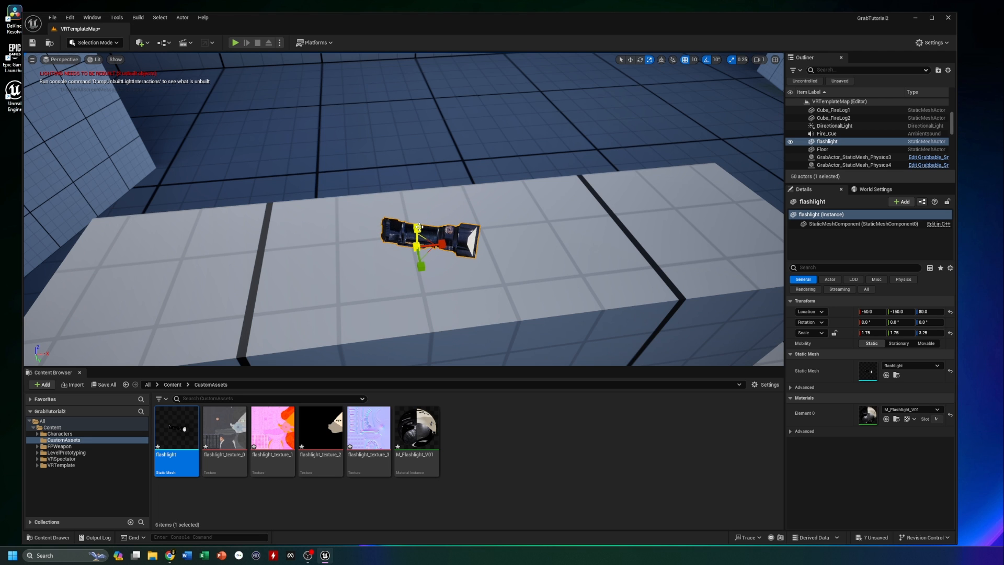
drag(444, 245, 410, 248)
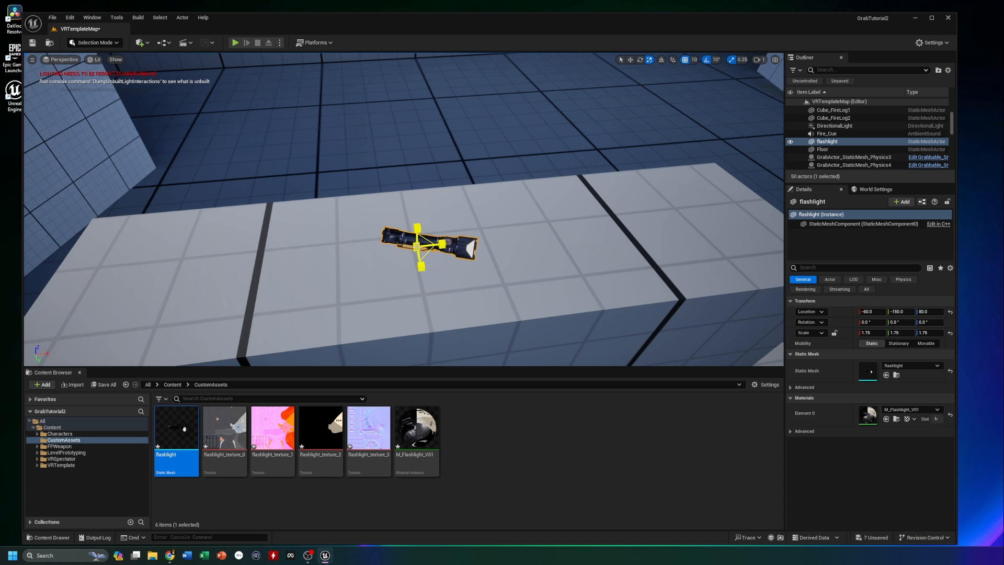
drag(417, 246, 442, 244)
Step: Rotate the flashlight -20 degrees about the Z axis and rest it on the tabletop at about Z 84.08
right_drag(500, 276, 612, 306)
key(f)
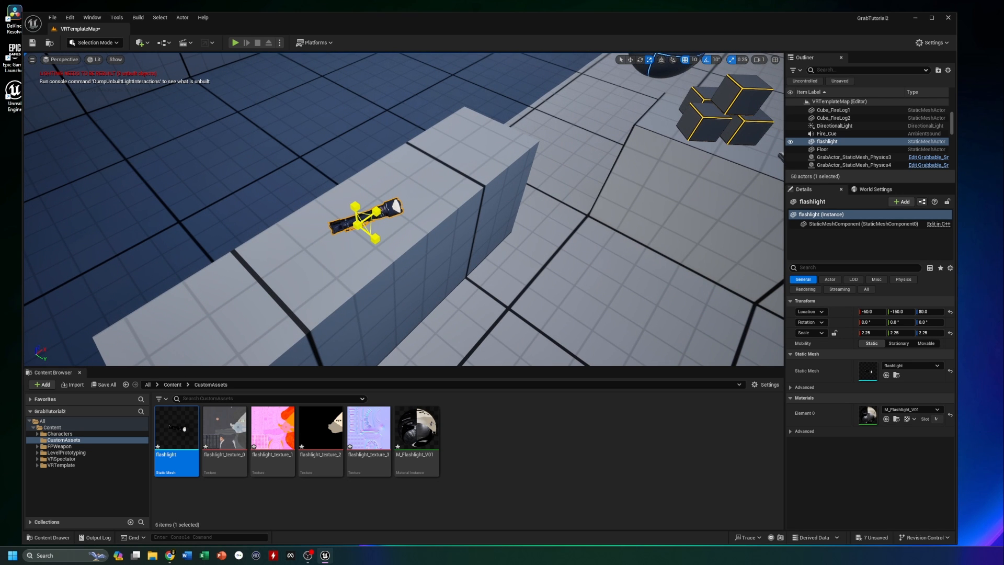
right_click(512, 259)
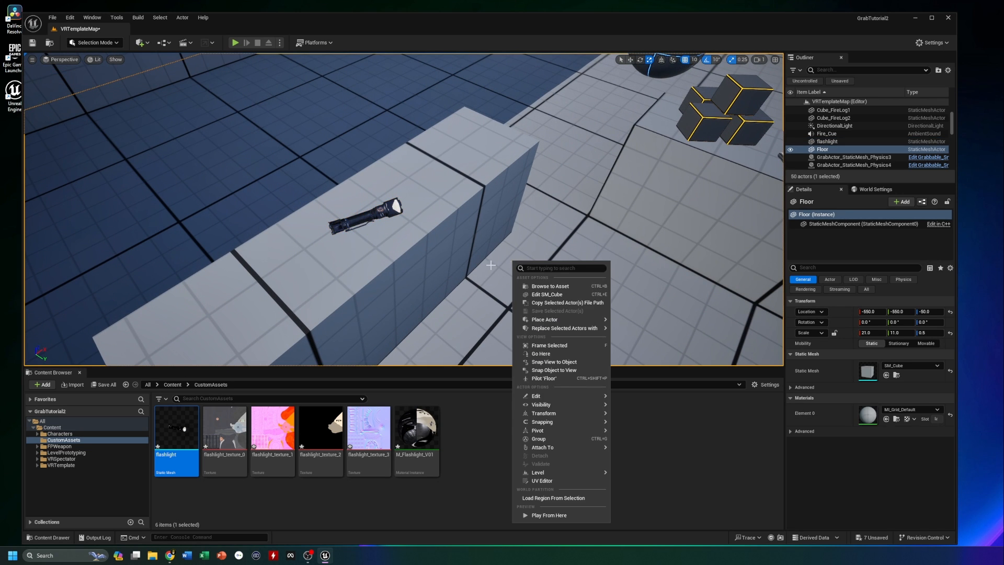
click(369, 222)
key(f)
right_drag(546, 250, 648, 241)
Step: Compare the component list of a grabbable cube on the original table with that of the flashlight
click(470, 122)
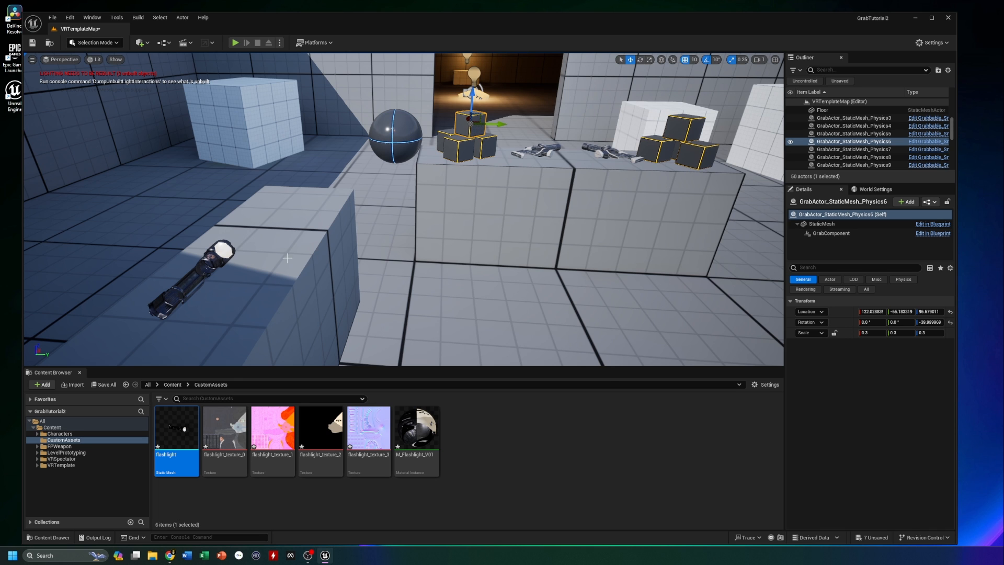
click(195, 278)
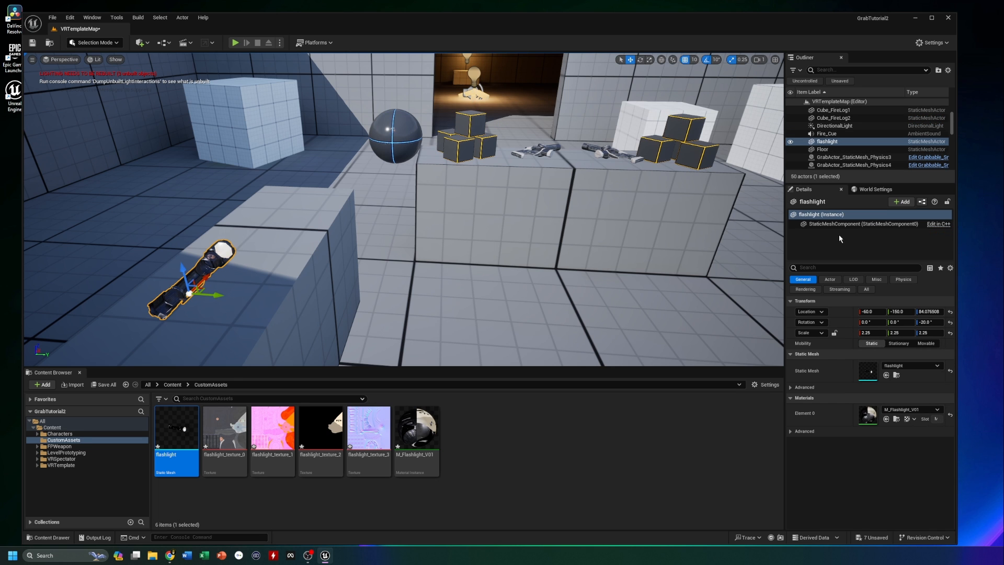
click(465, 124)
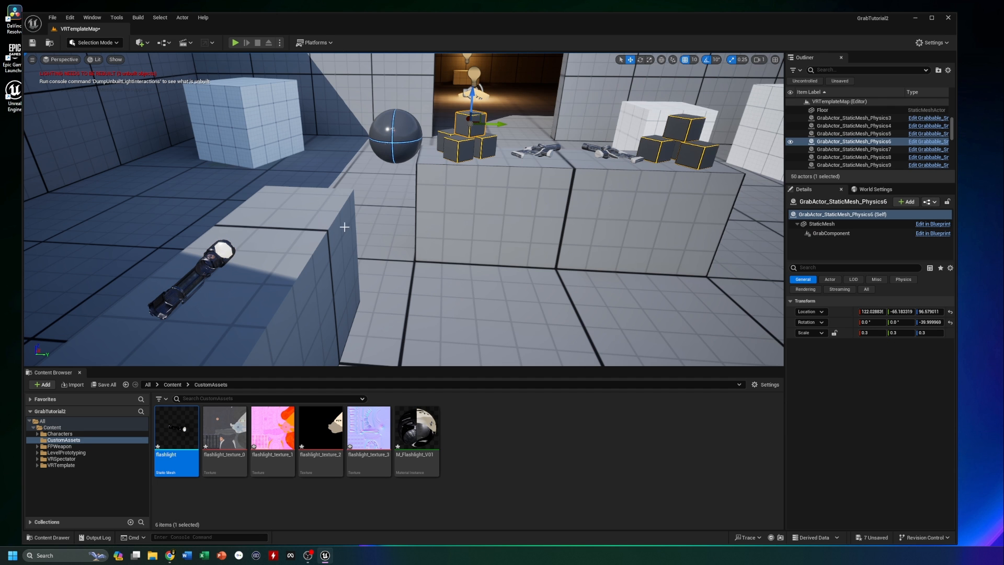
click(202, 268)
key(f)
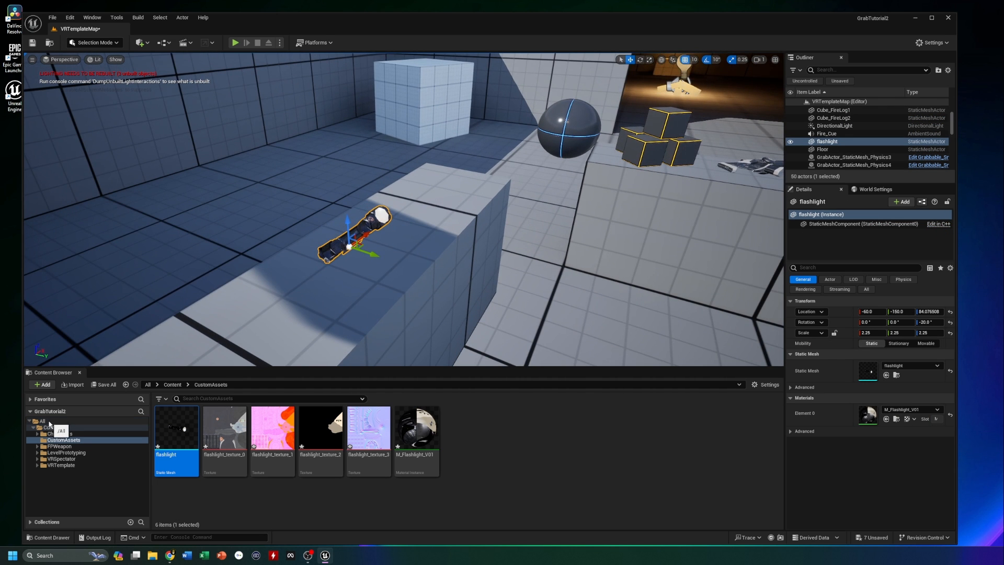
Step: Search all project content for "grab"
click(46, 422)
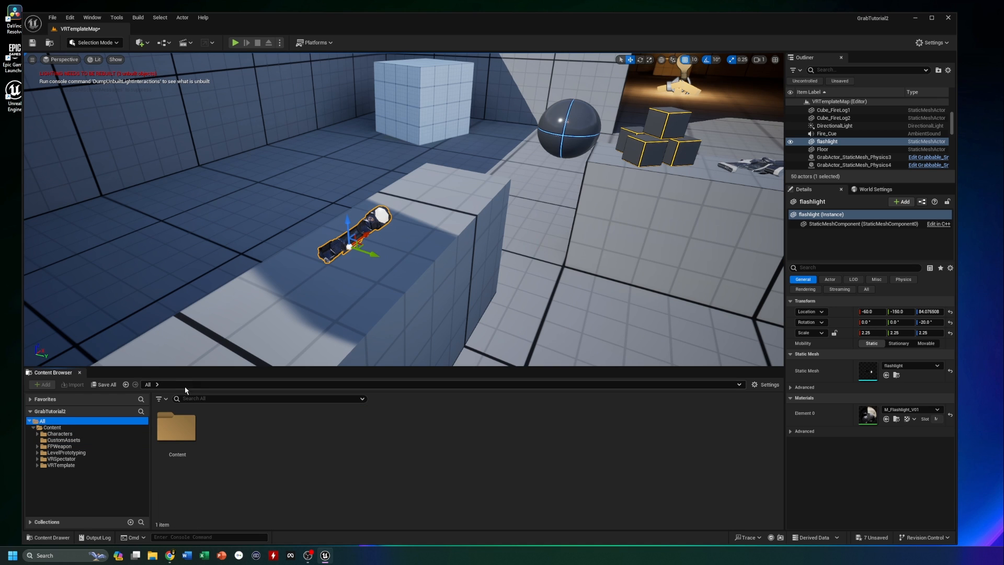
click(202, 399)
text(gra)
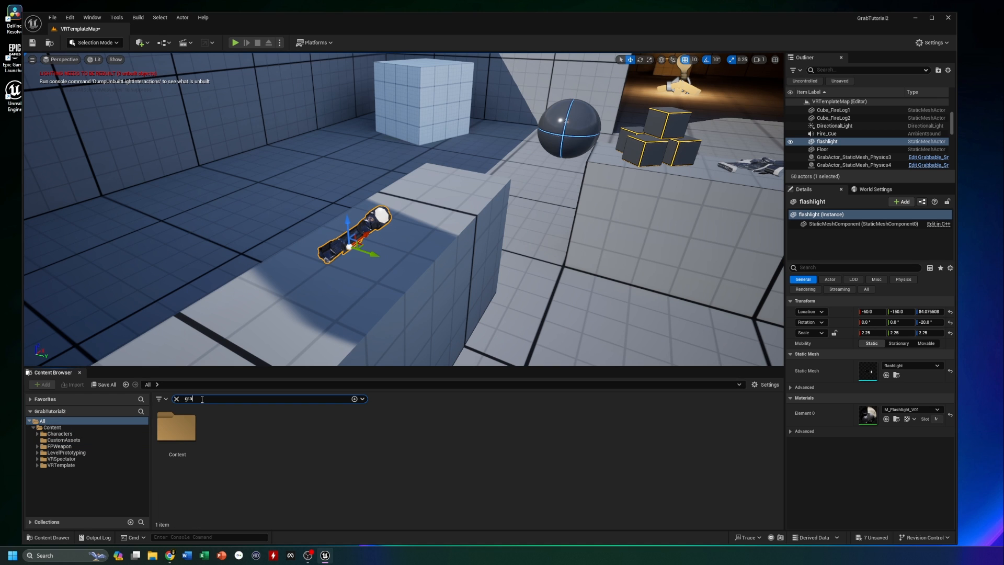
text(b)
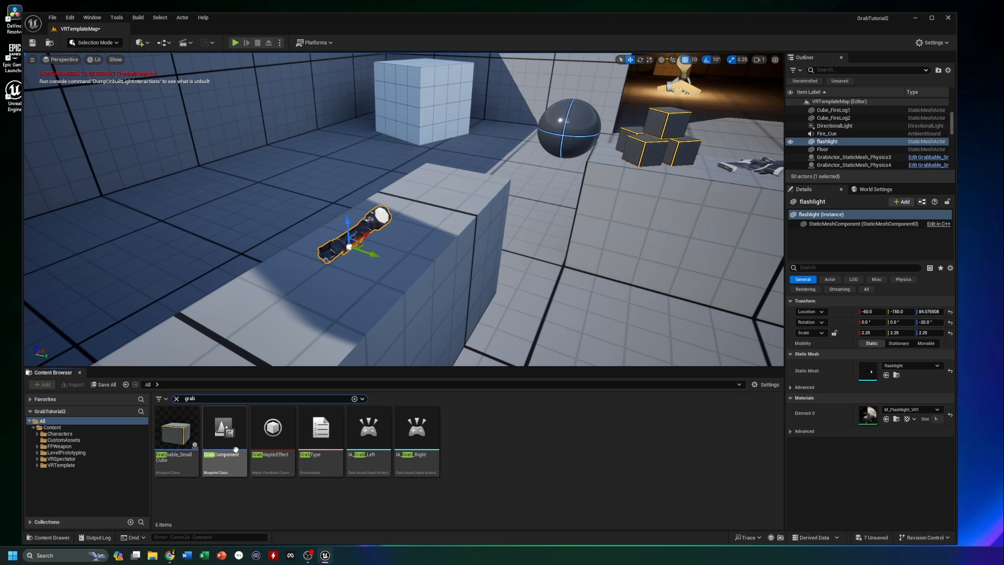
Step: Open the GrabComponent blueprint, examine its function graphs such as Try Release, and return to the level
mouse_move(226, 435)
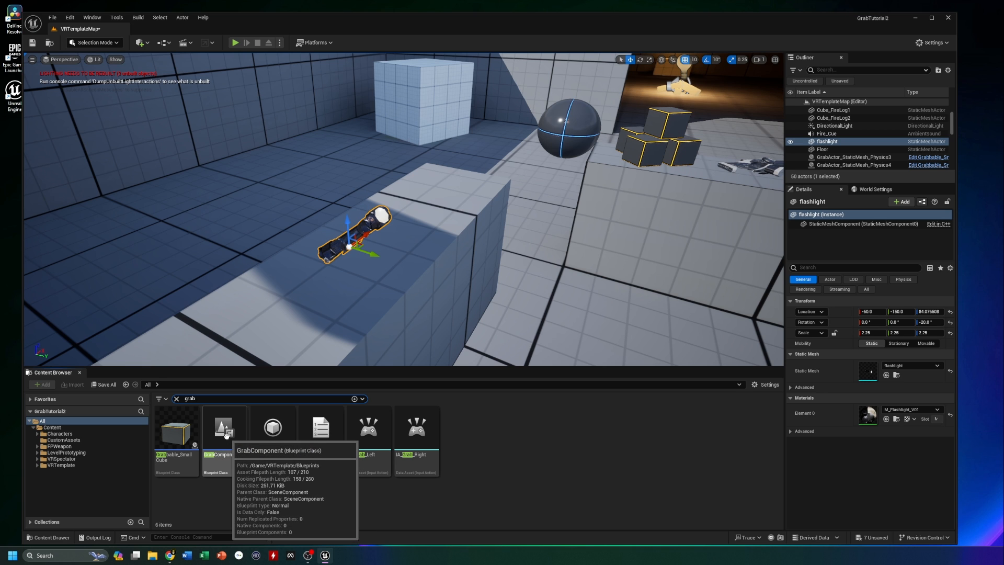
double_click(226, 435)
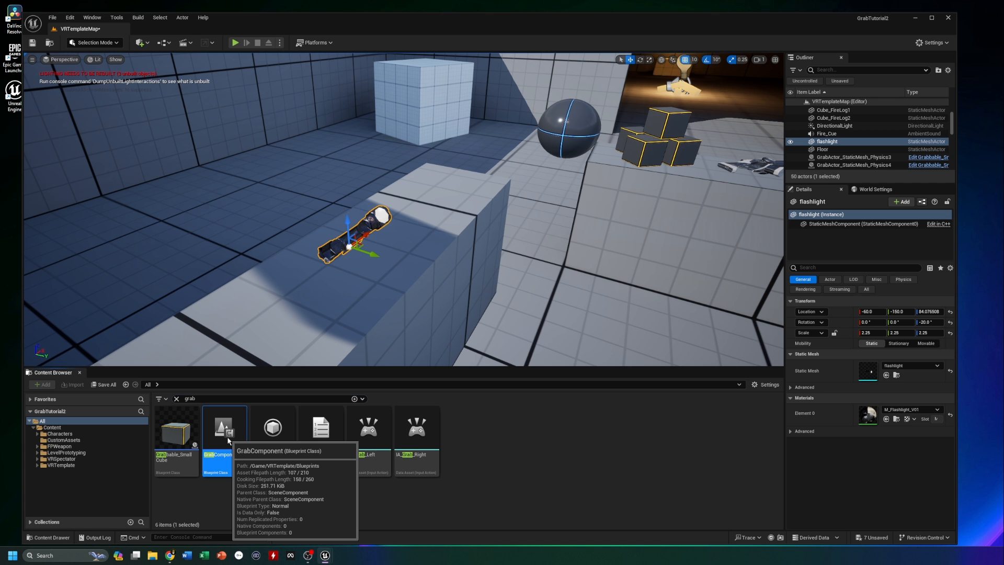
right_drag(380, 387, 544, 370)
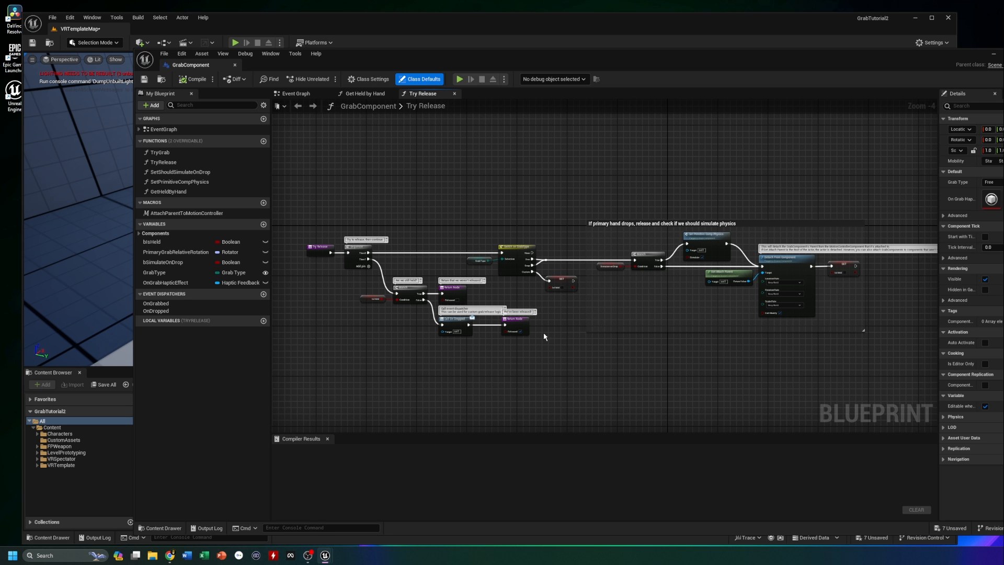
scroll(544, 337, up, 3)
right_drag(497, 362, 704, 376)
scroll(703, 375, down, 2)
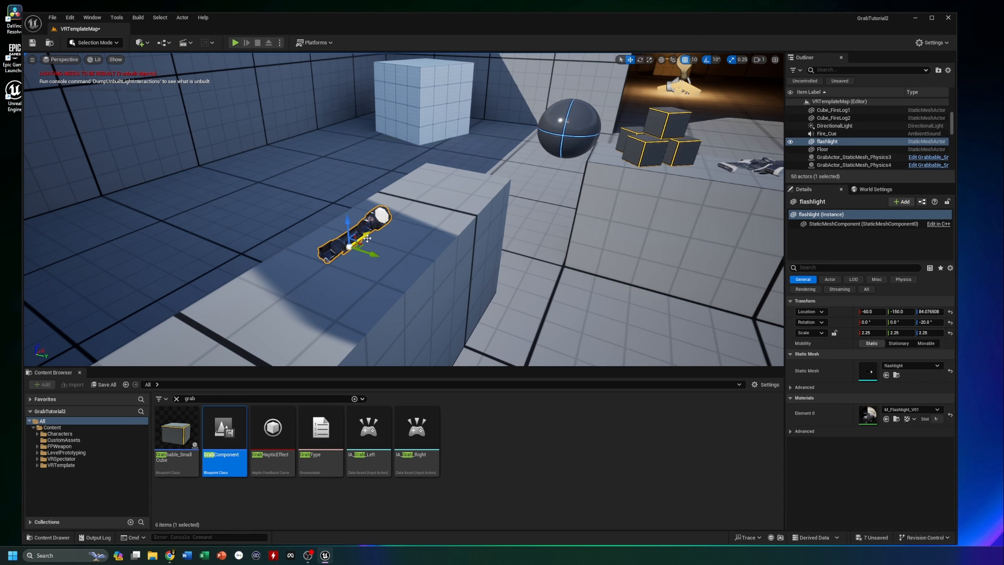
Step: Add GrabComponent to the flashlight under its StaticMeshComponent, select the new component and enlarge the component list
drag(224, 427, 811, 223)
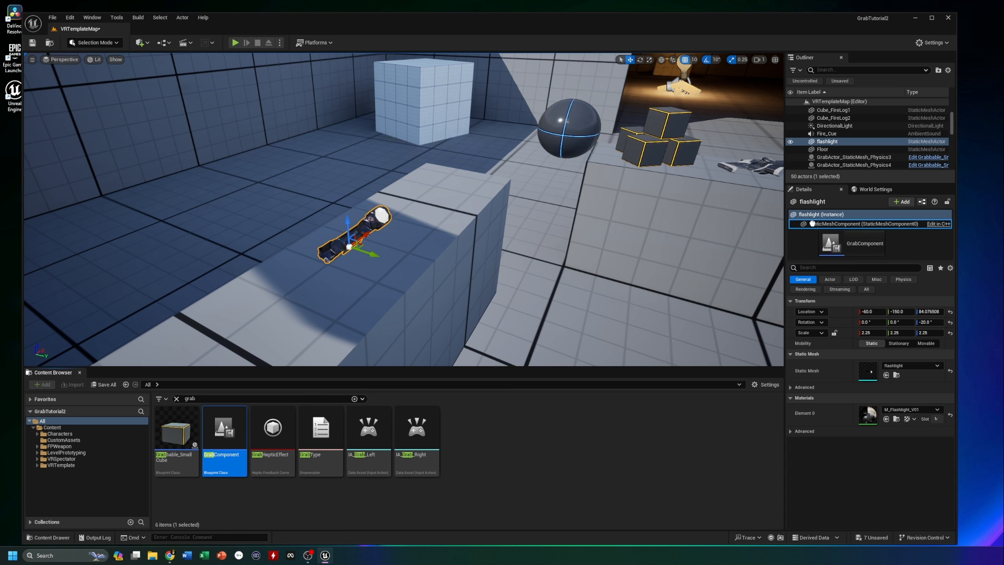
drag(812, 224, 811, 225)
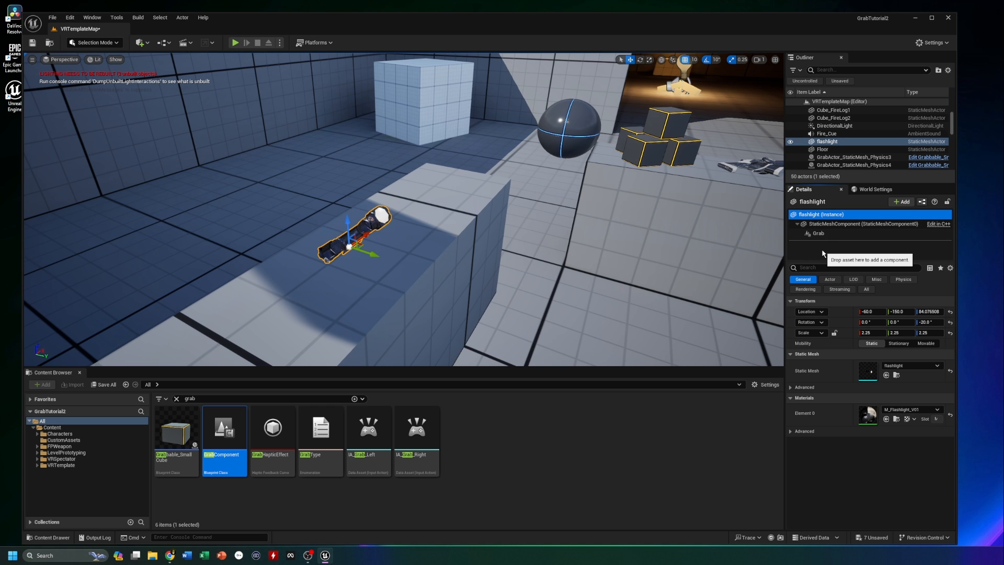
click(818, 234)
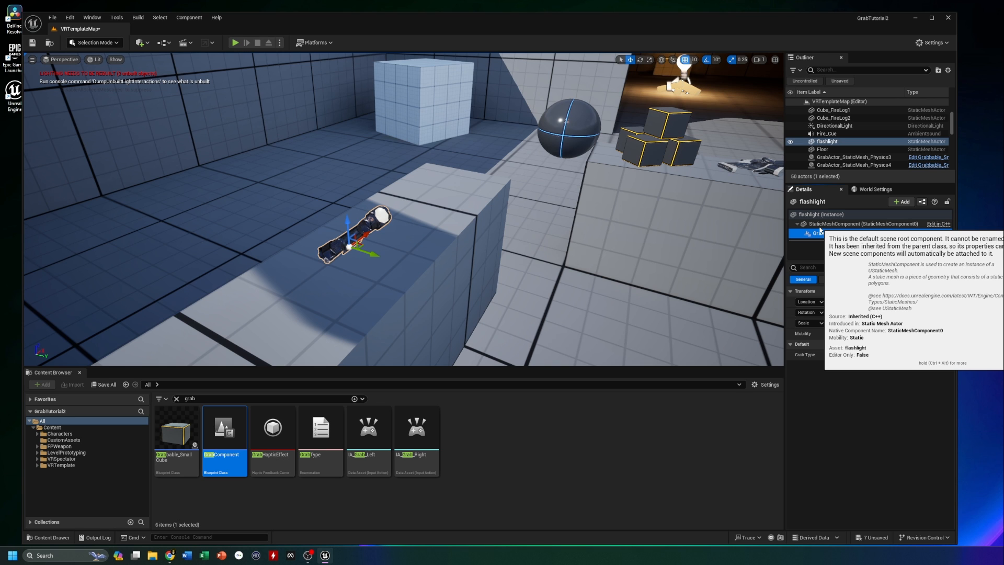
drag(831, 263, 831, 312)
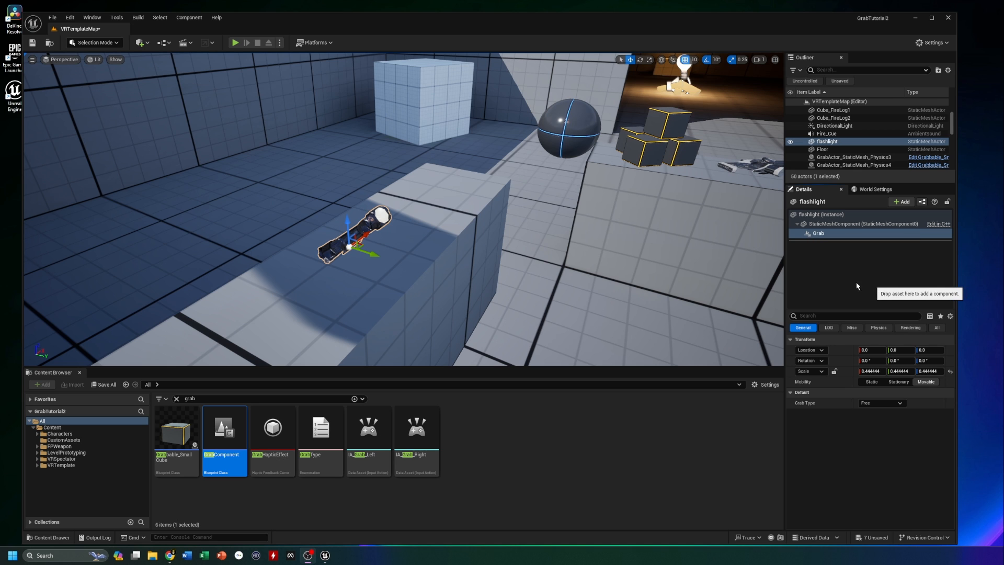
Step: Add a Spot Light component to the flashlight
click(901, 202)
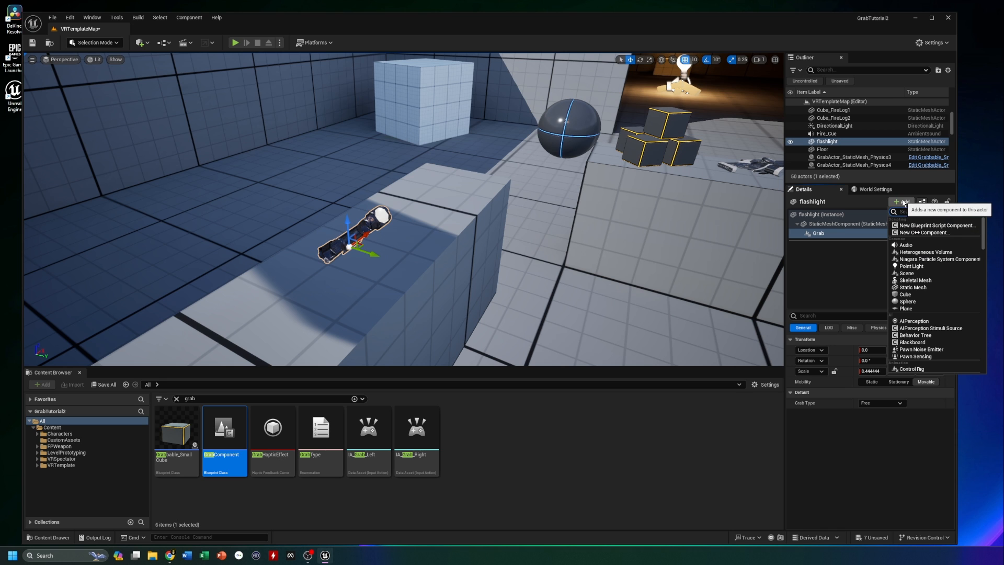
text(grab)
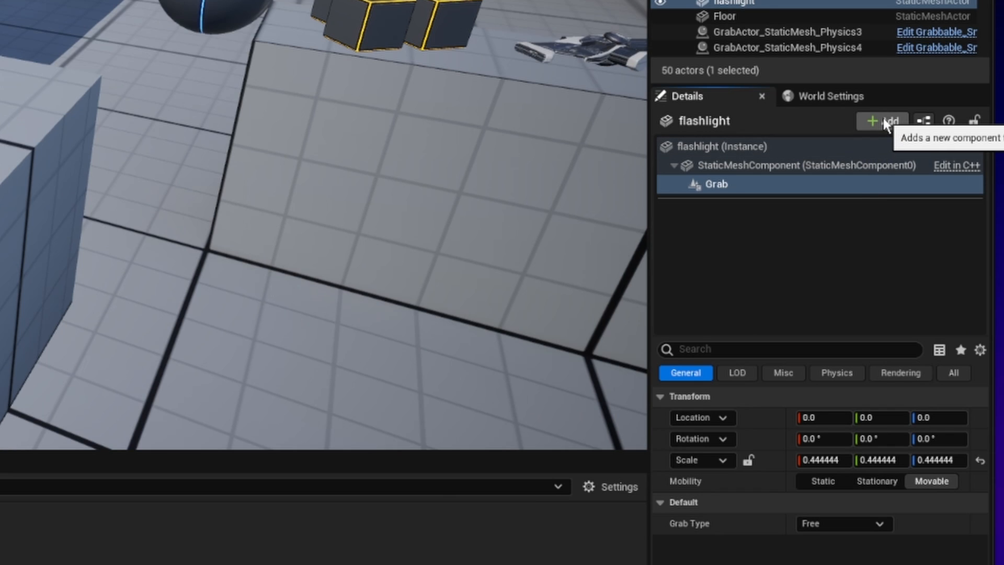
click(883, 122)
text(spot)
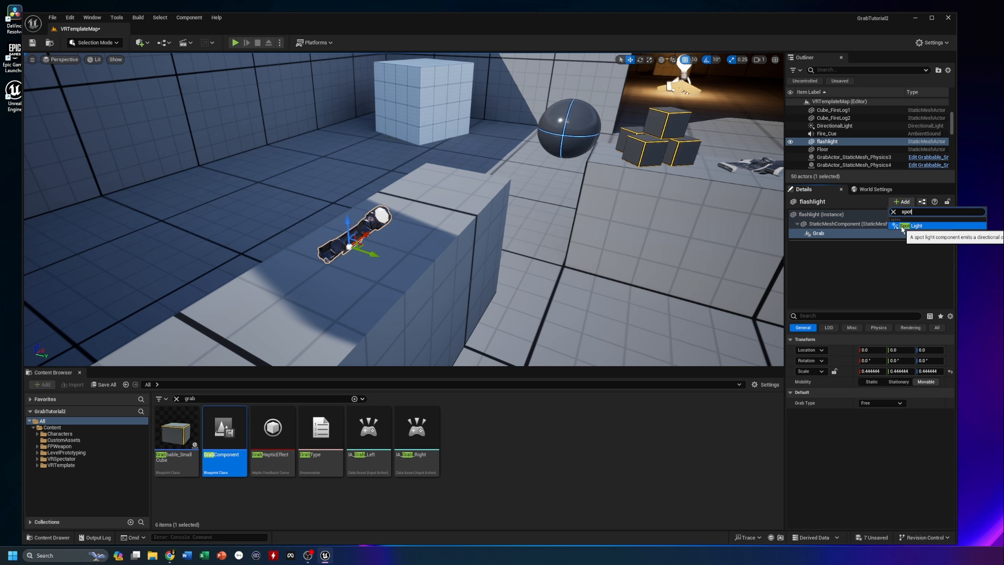
click(902, 227)
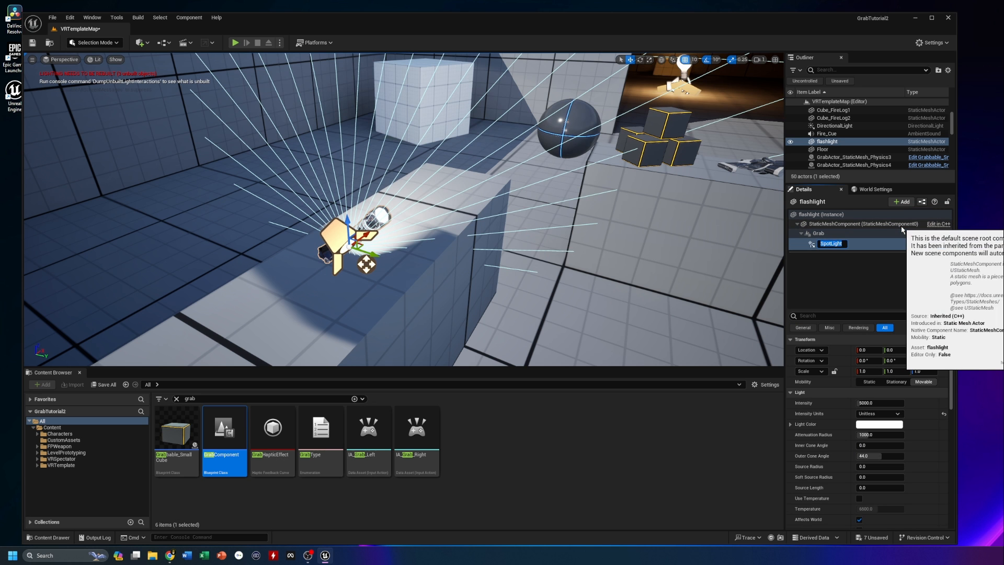
Step: Move the spotlight along the flashlight's length to just in front of its lens, at about X 18.8, Y 6.8
right_drag(639, 270, 612, 265)
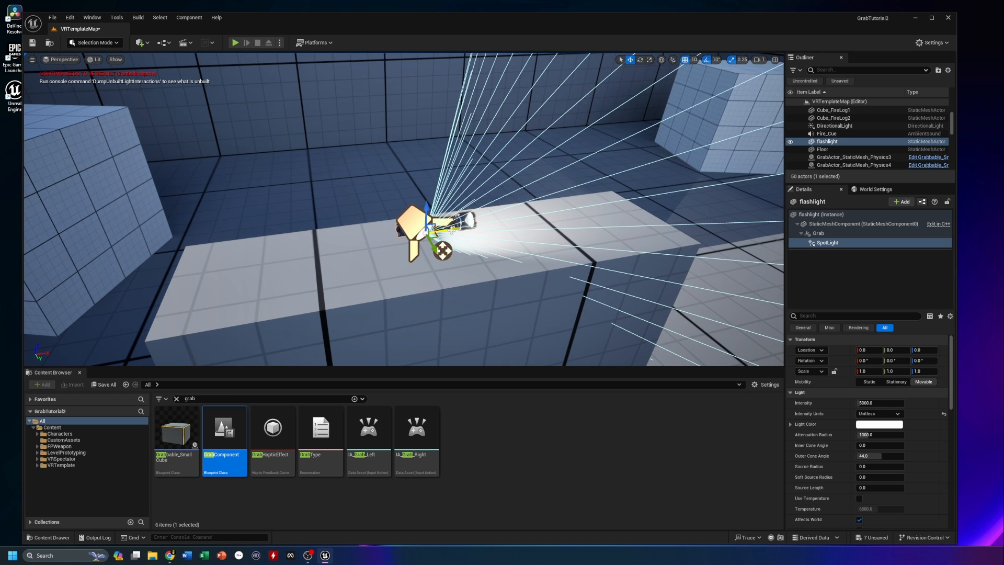
drag(463, 227, 527, 222)
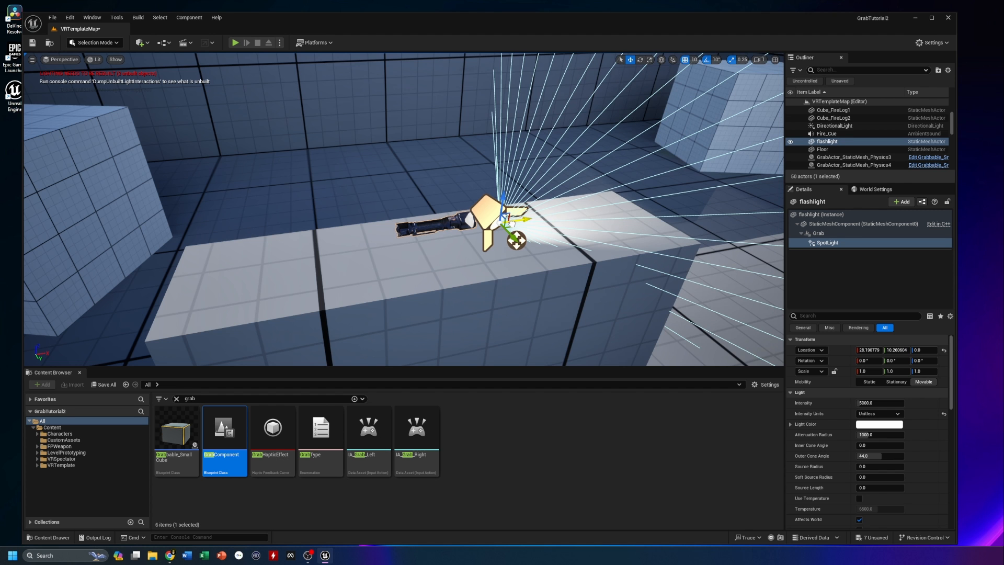
click(448, 225)
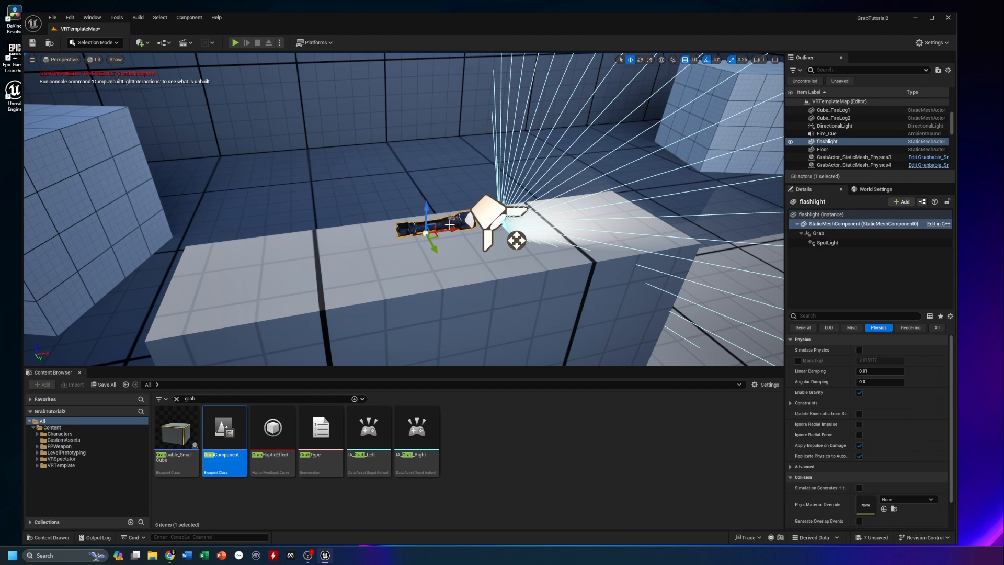
mouse_move(449, 225)
mouse_down()
mouse_move(515, 222)
mouse_move(434, 226)
mouse_move(502, 224)
mouse_move(449, 230)
mouse_up()
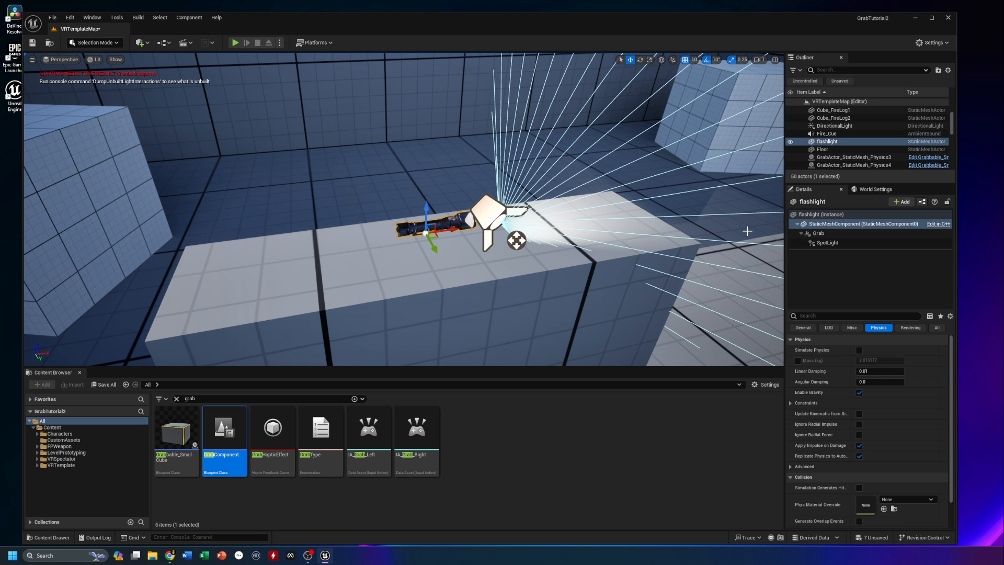
click(824, 243)
drag(526, 220, 435, 239)
click(443, 227)
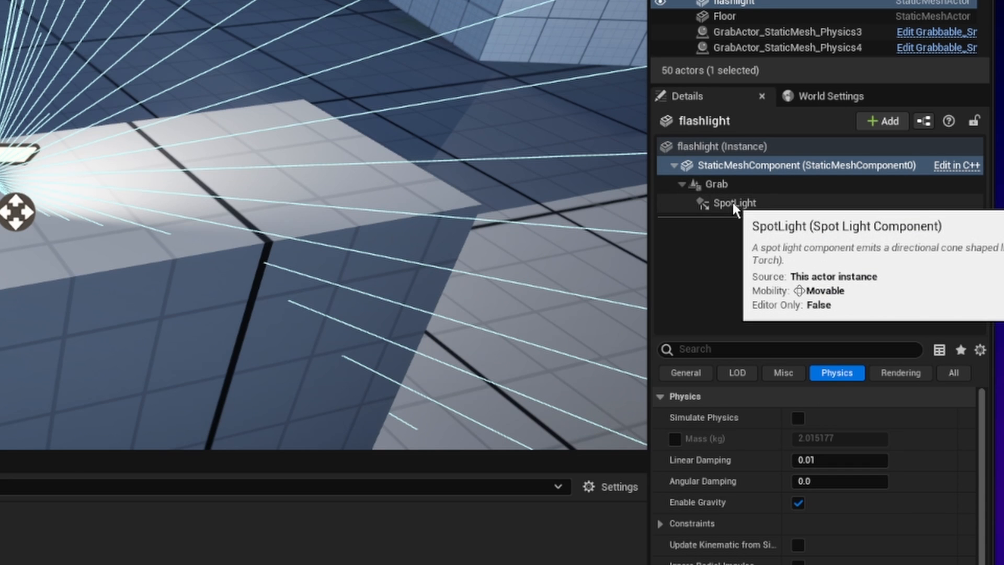
Step: Reattach the SpotLight from Grab to the flashlight's StaticMeshComponent
click(712, 186)
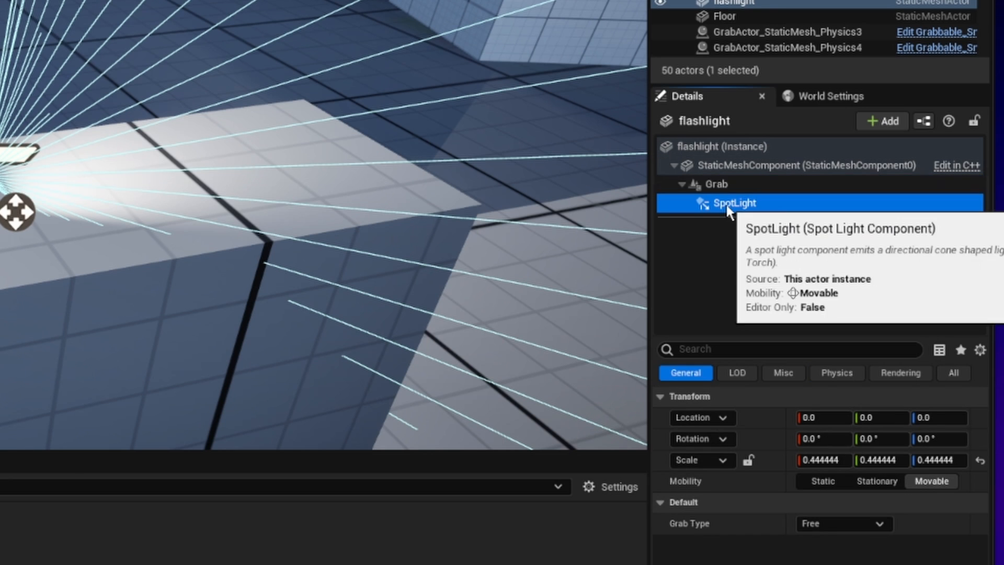
click(729, 203)
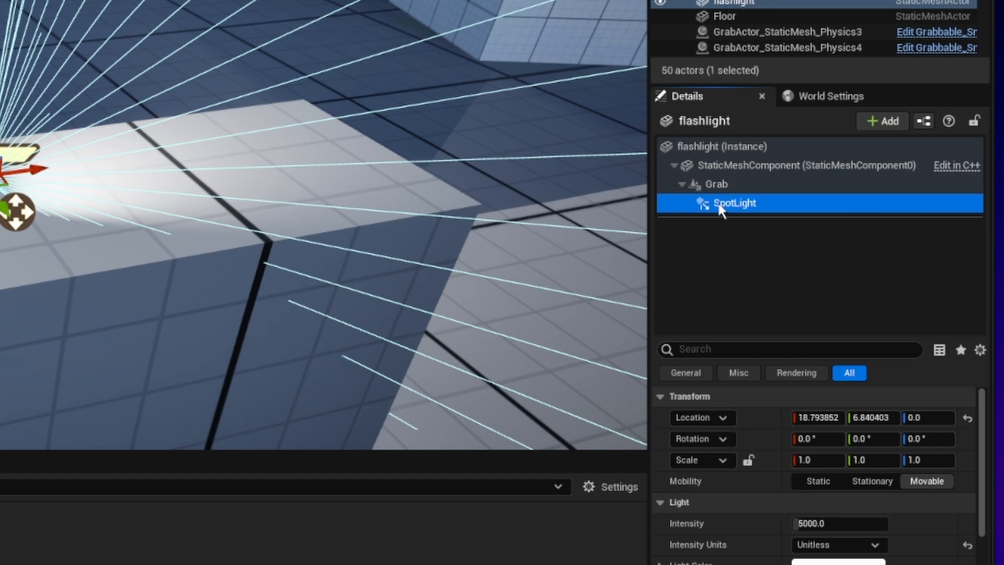
drag(718, 207, 709, 169)
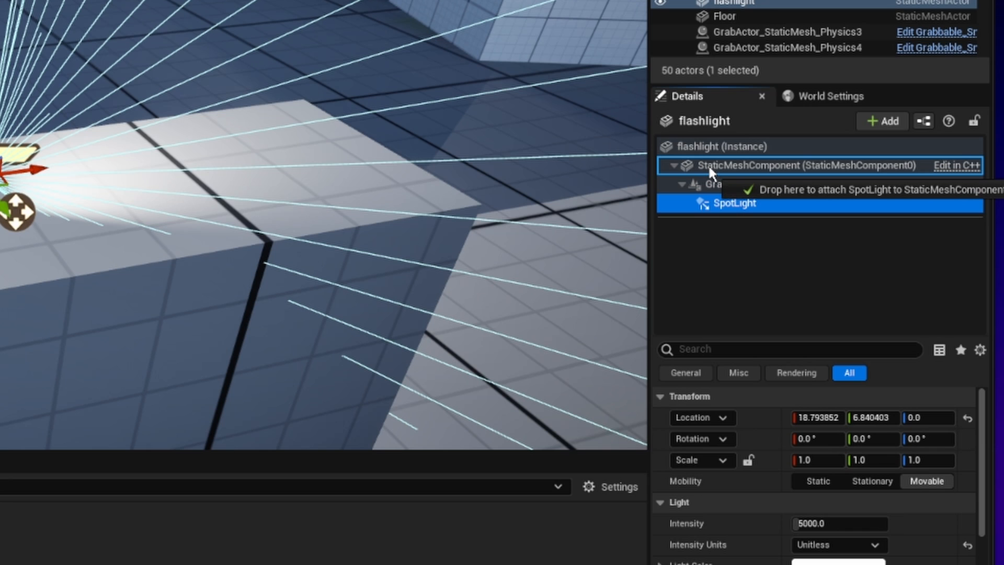
drag(709, 166, 709, 166)
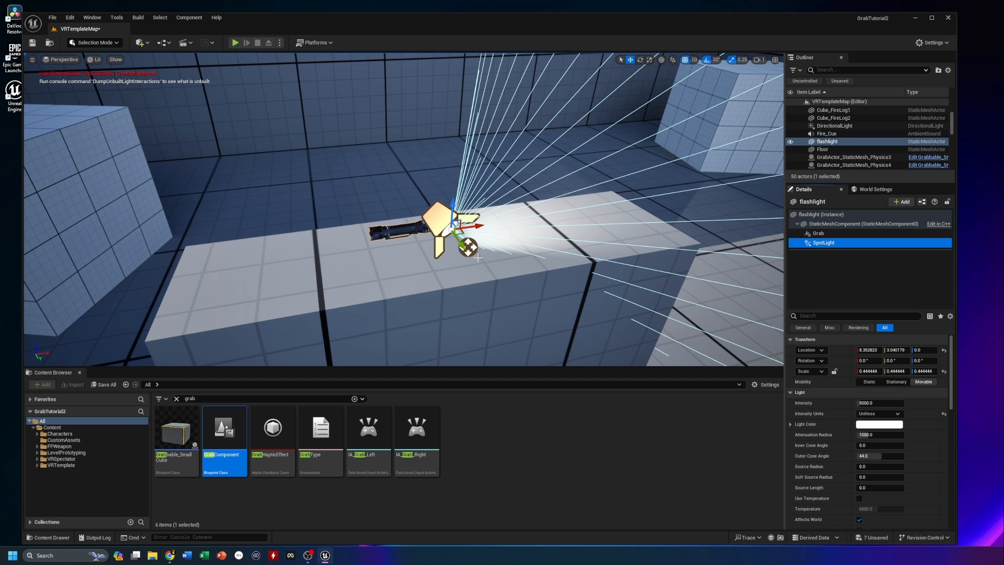
Step: Select the flashlight's StaticMeshComponent and move the flashlight with its spotlight off the table into the dark room
right_drag(517, 286, 366, 231)
key(s)
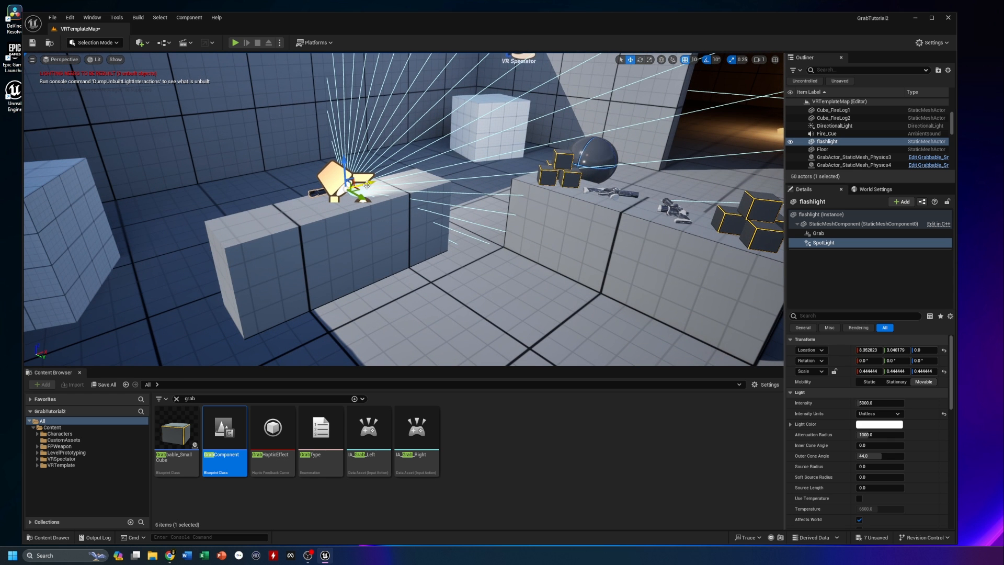
click(829, 224)
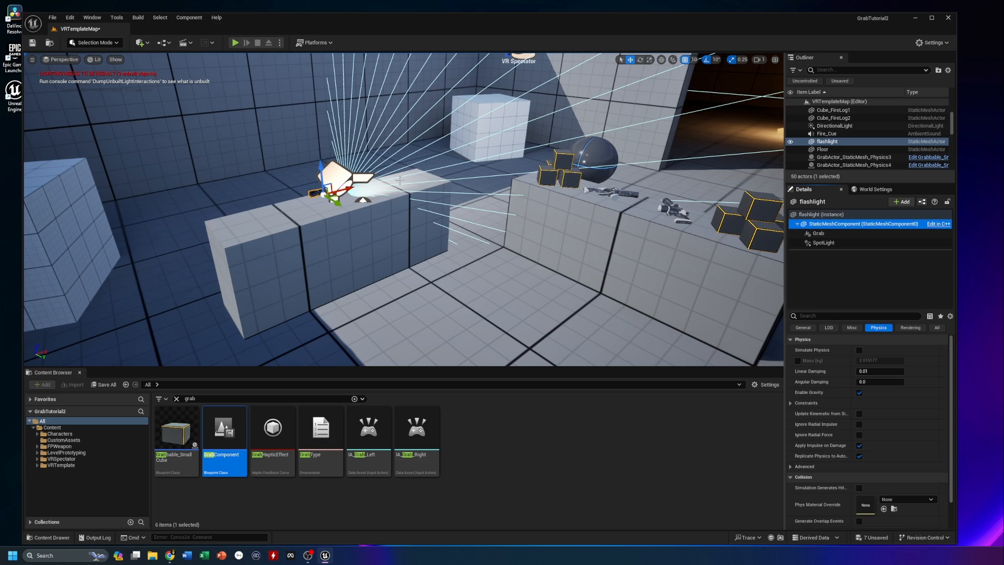
shift+drag(346, 190, 349, 195)
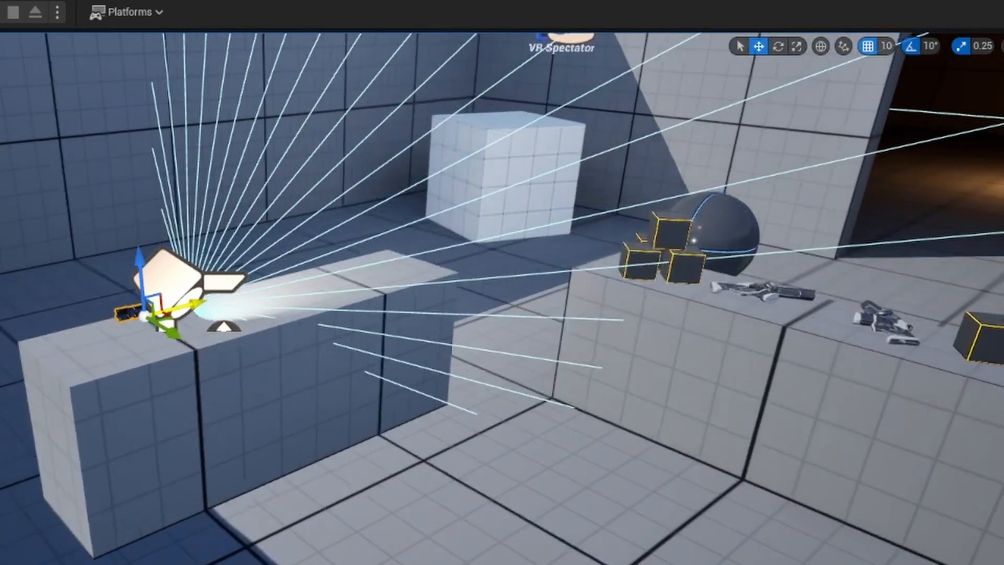
shift+drag(347, 189, 351, 187)
shift+drag(196, 303, 209, 301)
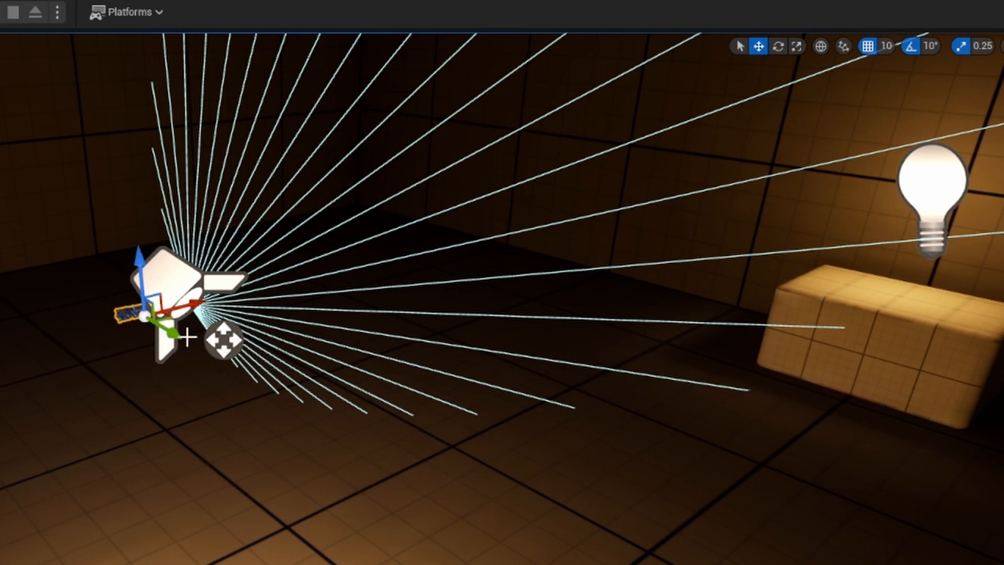
drag(177, 336, 294, 353)
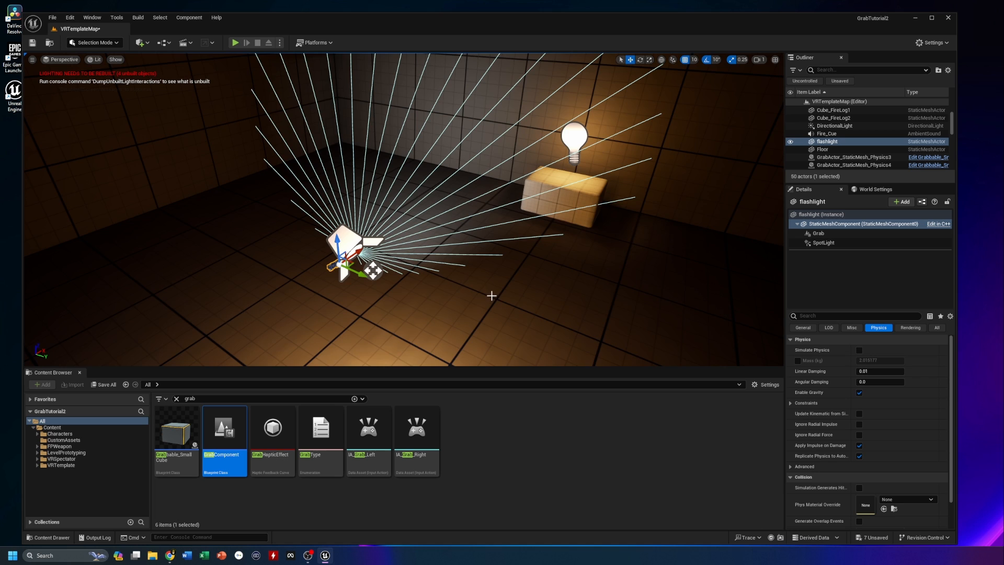
Step: Shift the flashlight farther back from the dark room's wall and adjust its height above the floor
right_drag(491, 293, 484, 269)
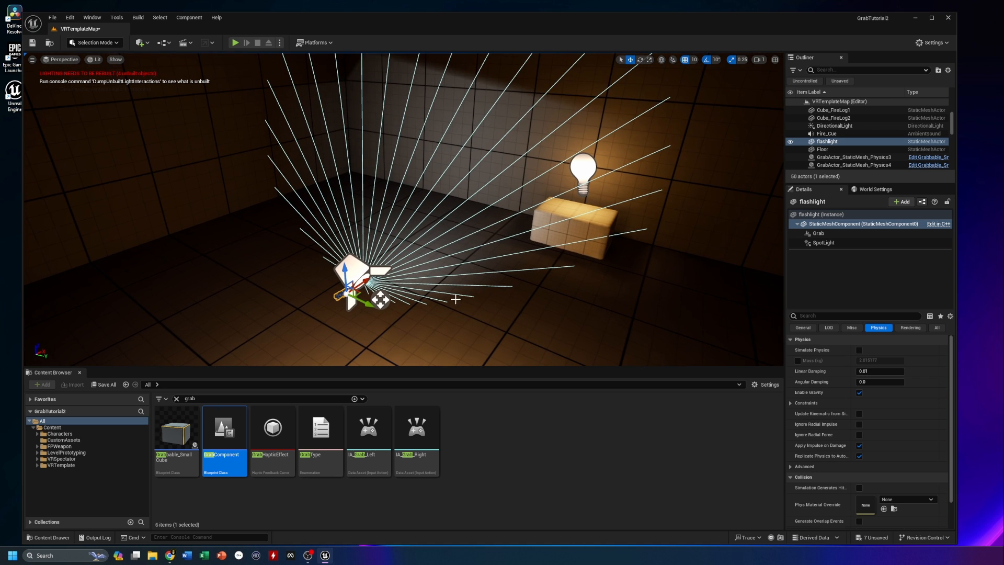
drag(366, 283, 319, 338)
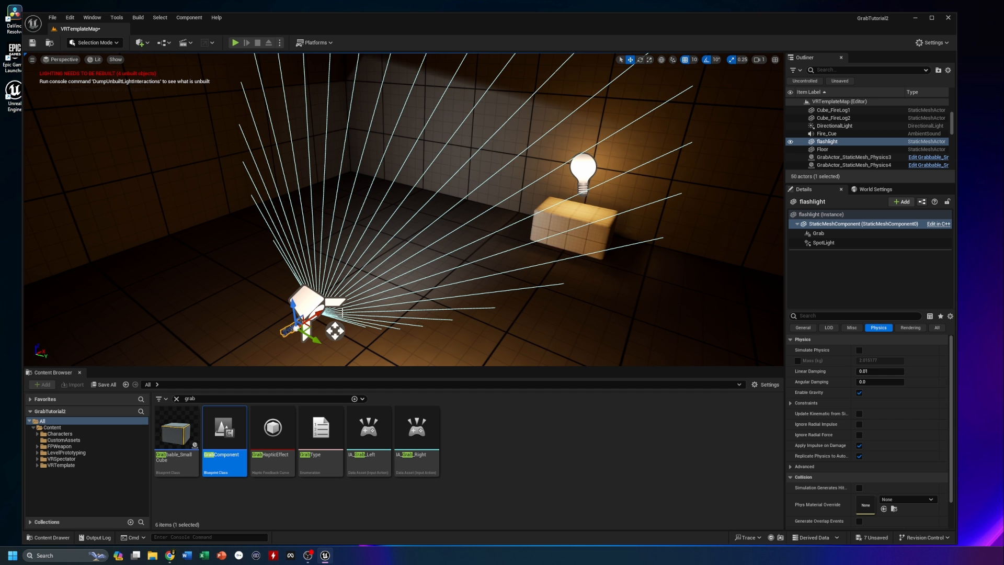
middle_drag(411, 314, 435, 311)
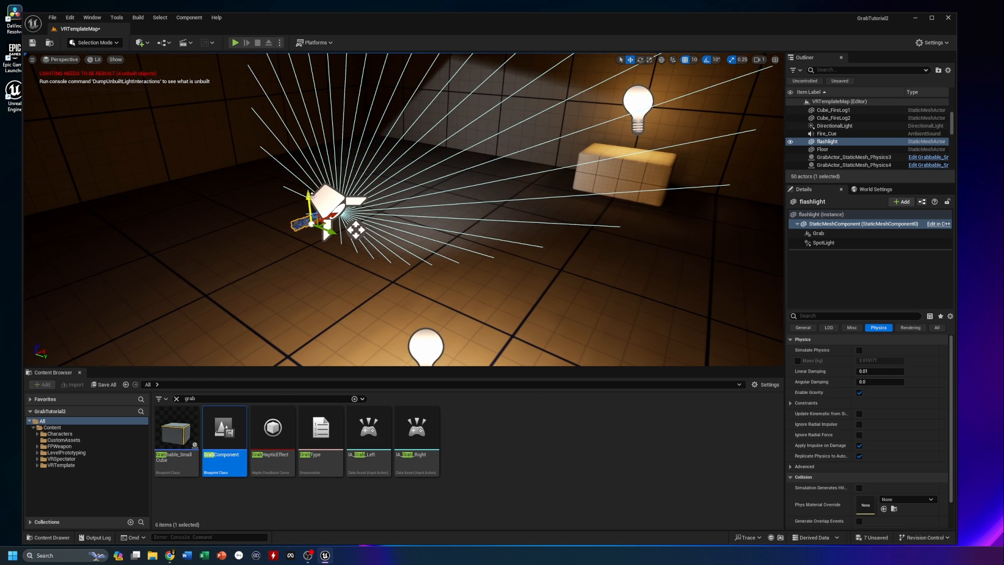
drag(313, 199, 154, 226)
mouse_move(154, 227)
right_down()
mouse_move(137, 235)
mouse_move(112, 217)
mouse_move(151, 221)
mouse_move(170, 237)
mouse_move(144, 237)
right_up()
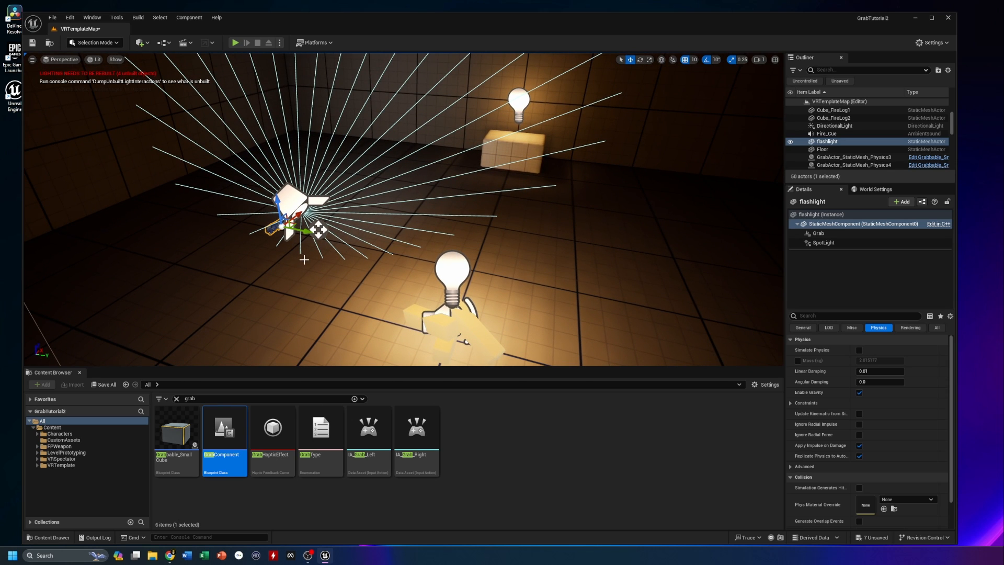
Step: Compare the property settings of the flashlight's SpotLight, Grab and StaticMeshComponent components
click(823, 243)
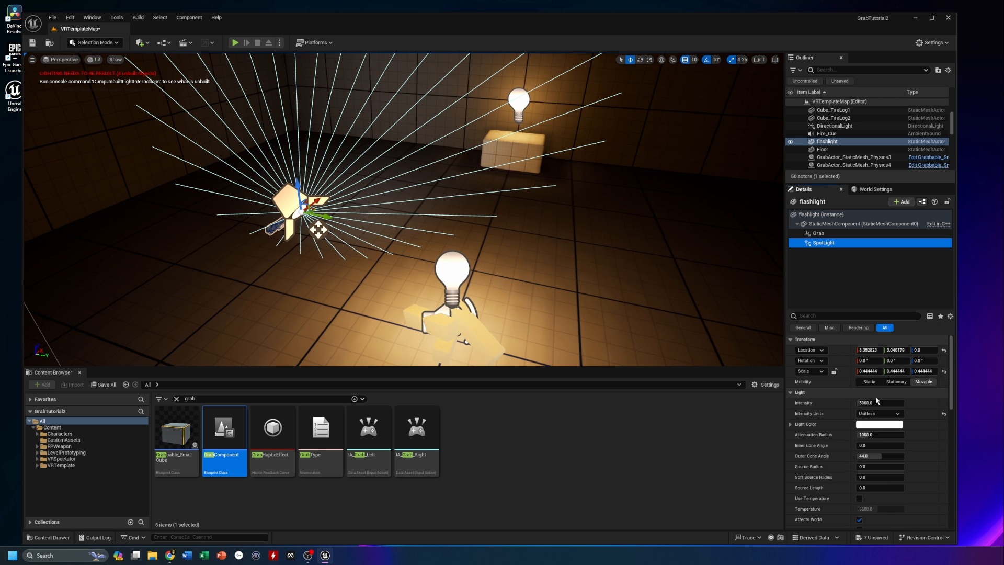
click(826, 234)
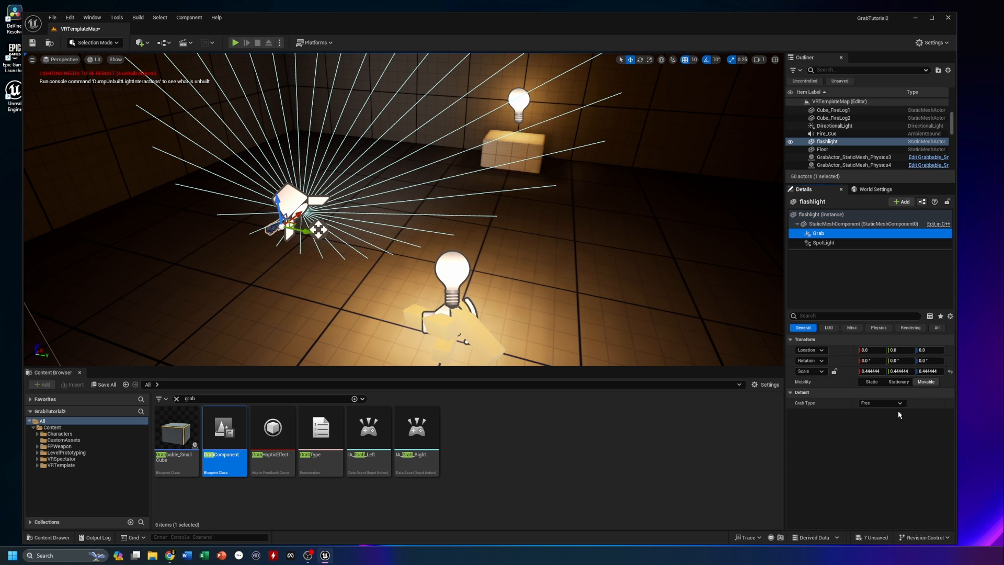
click(832, 224)
click(878, 327)
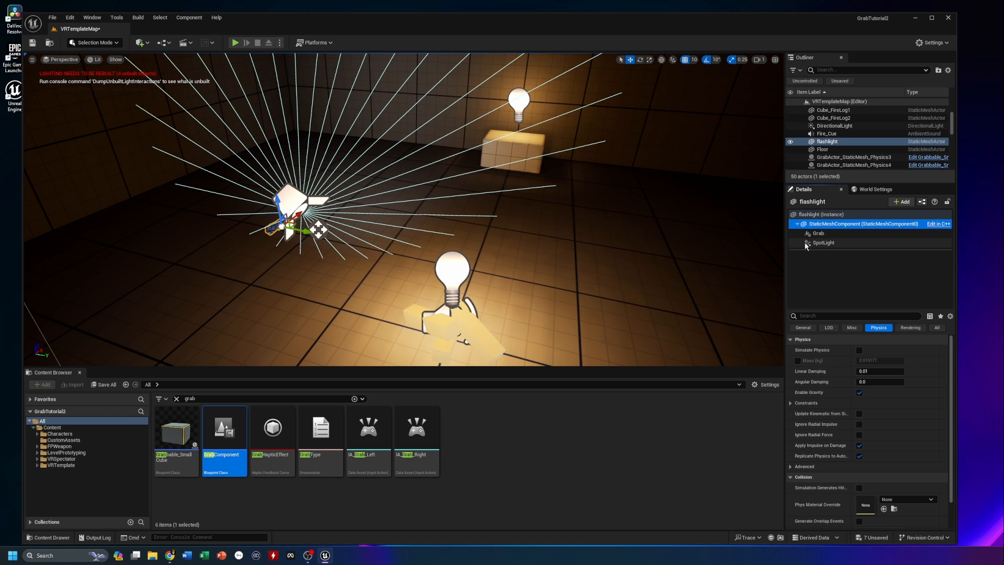
Step: Set the SpotLight's intensity units to Lumens and its intensity to 200 lm
click(820, 243)
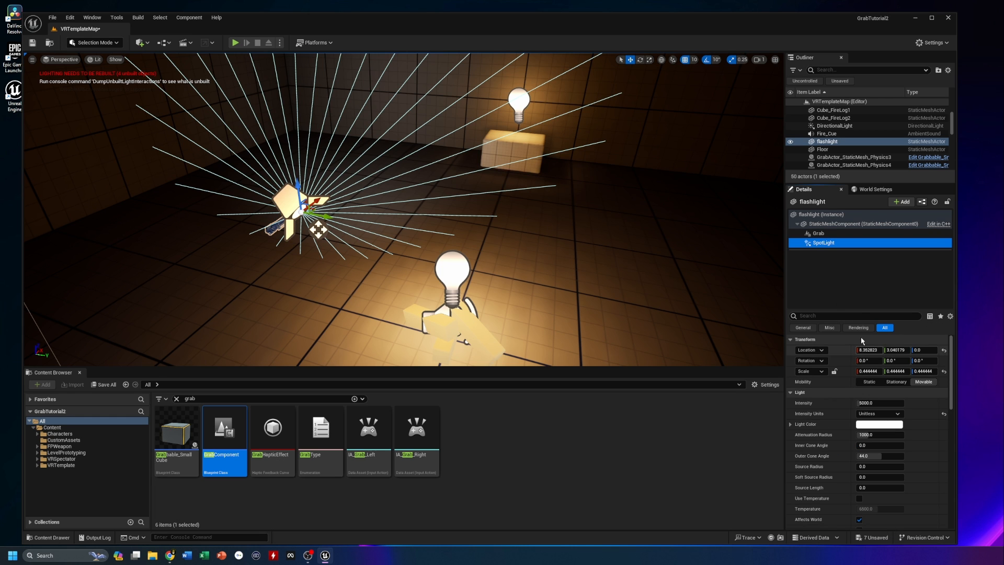
drag(950, 401, 952, 417)
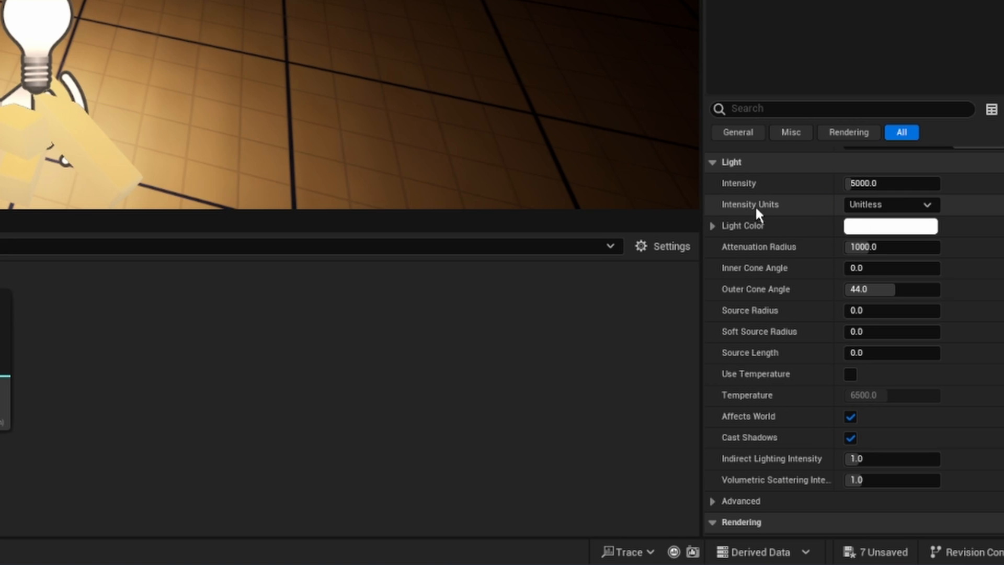
click(892, 206)
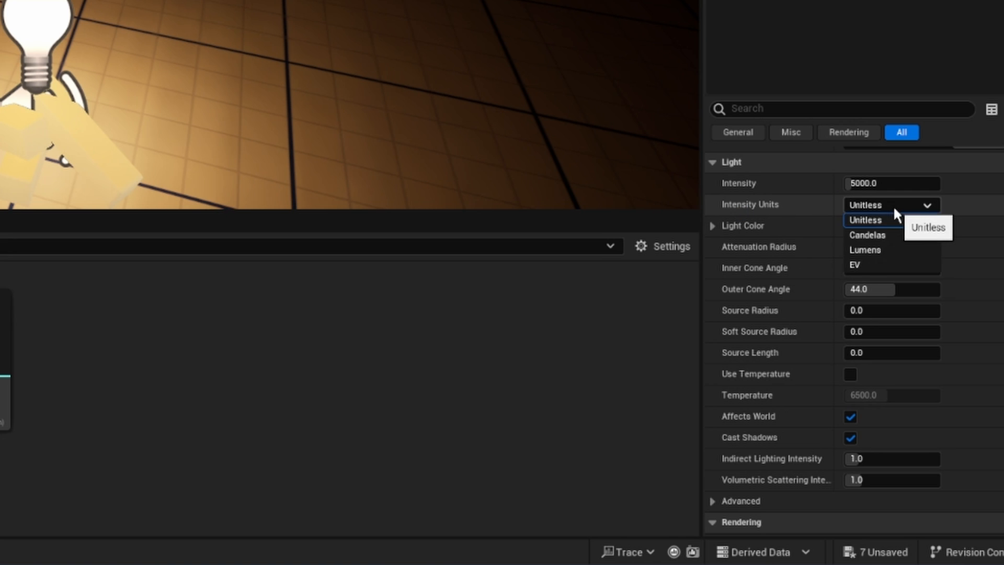
click(879, 253)
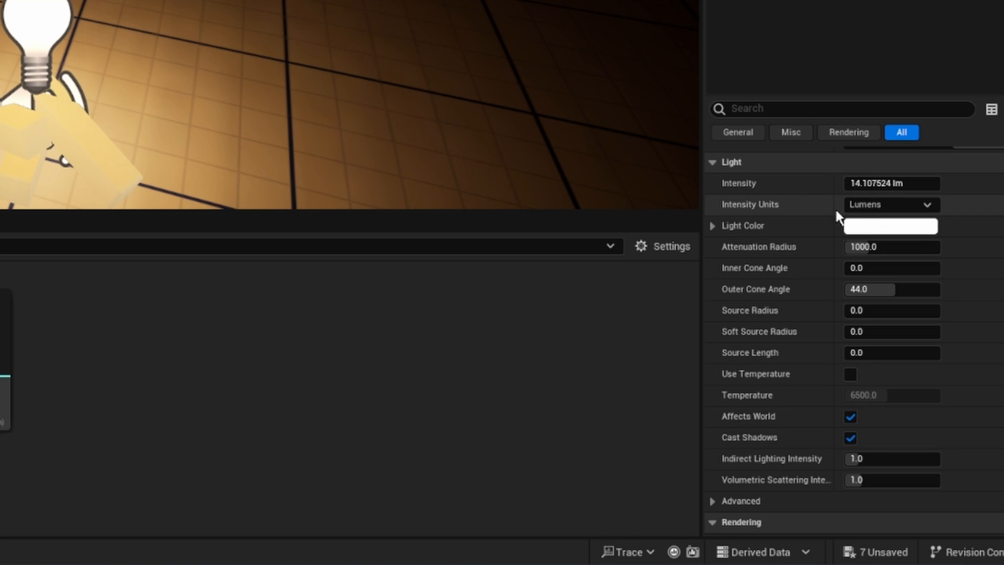
click(902, 186)
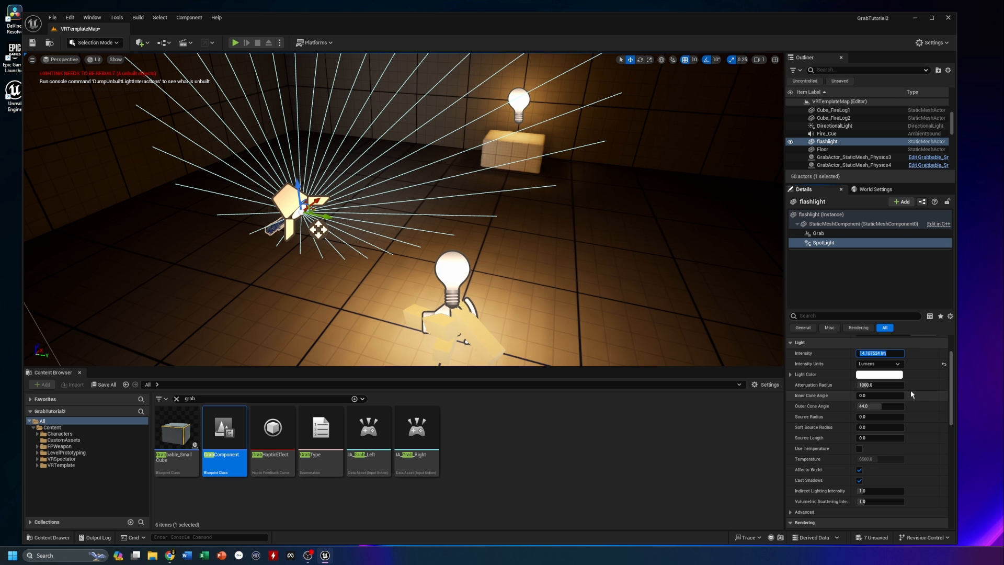
text(200)
key(Return)
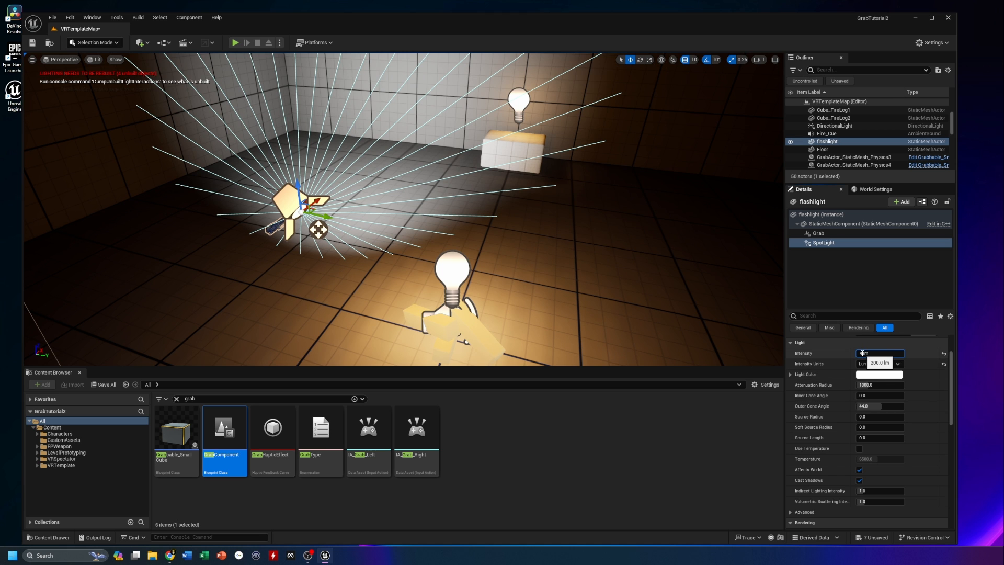
Step: Try a SpotLight intensity of 500 lm and return it to 200 lm
key(Return)
text(500)
key(Return)
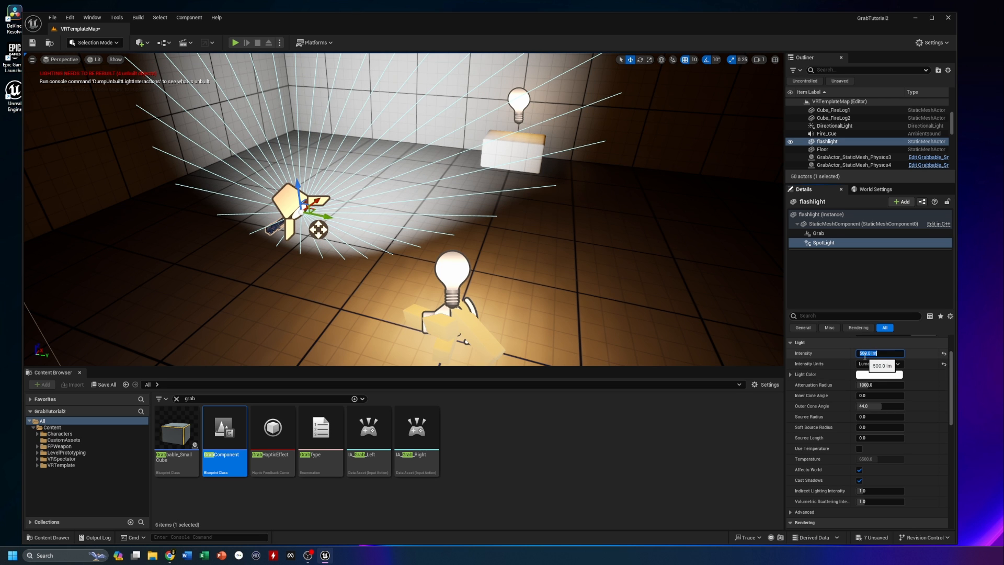
text(200)
key(Return)
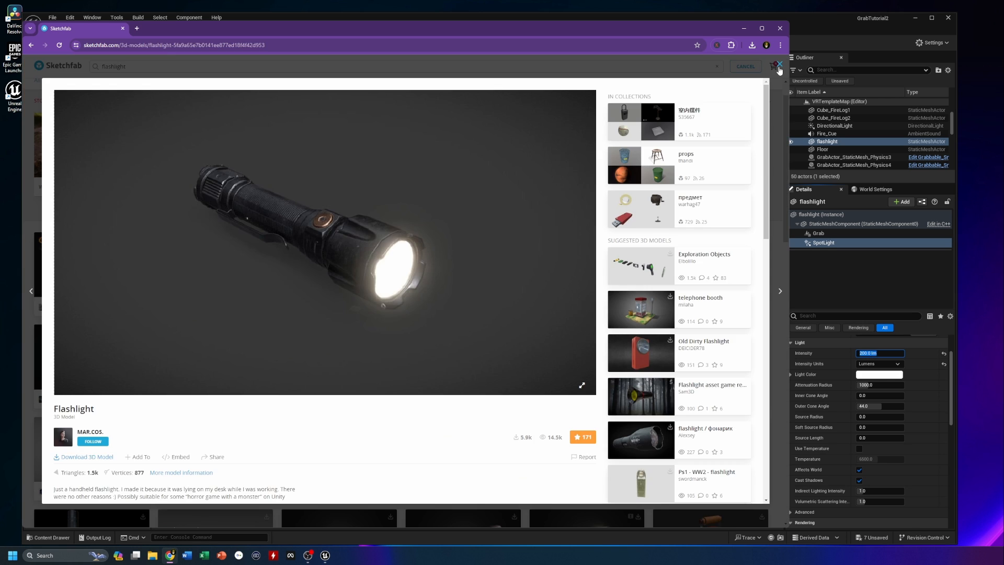
Step: Close the flashlight model's page on Sketchfab, look over the downloadable flashlight search results, and return to the Unreal level
click(776, 69)
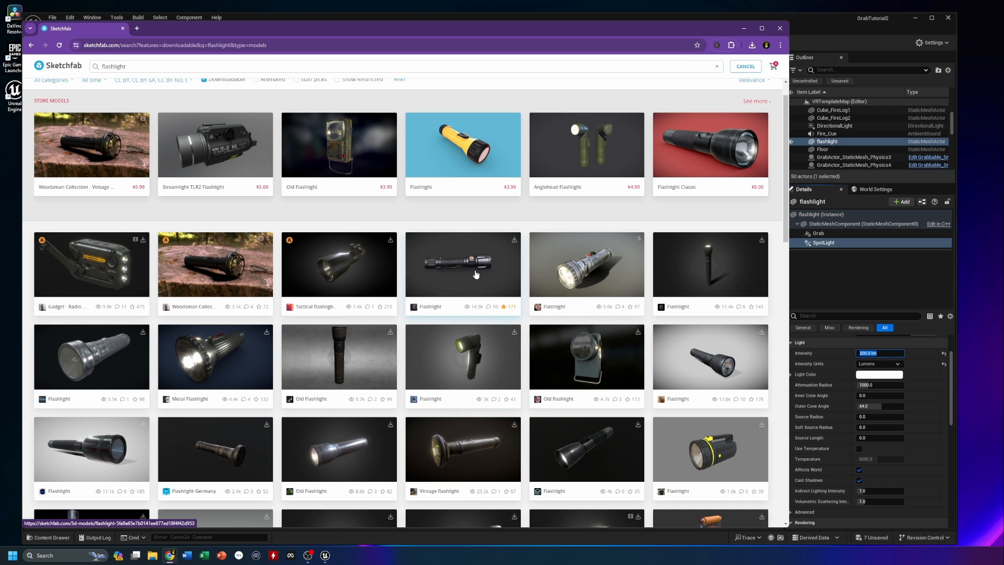
click(744, 29)
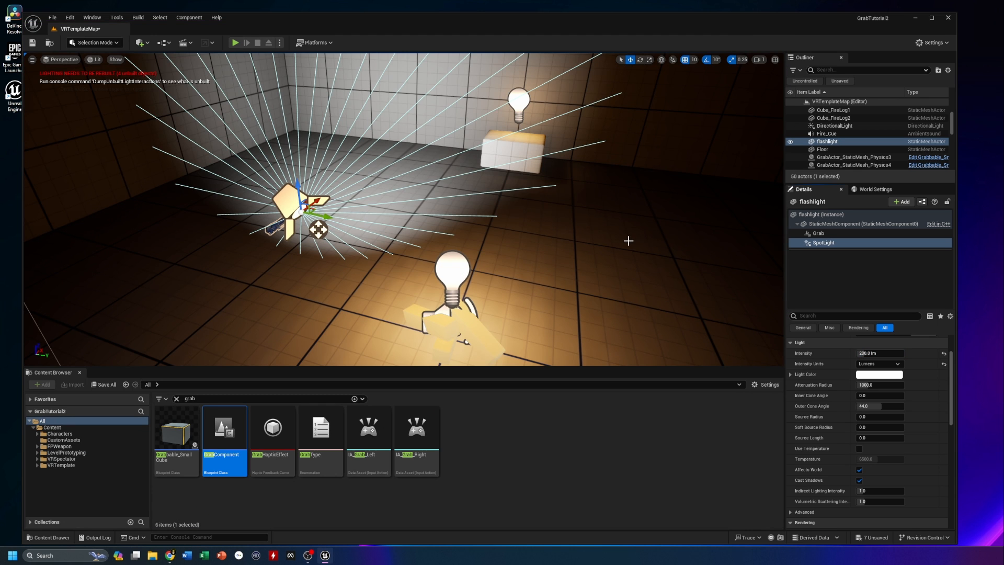
Step: Change the SpotLight's light color to a warm cream of R 1.0, G 0.807249, B 0.5
right_drag(628, 240, 588, 234)
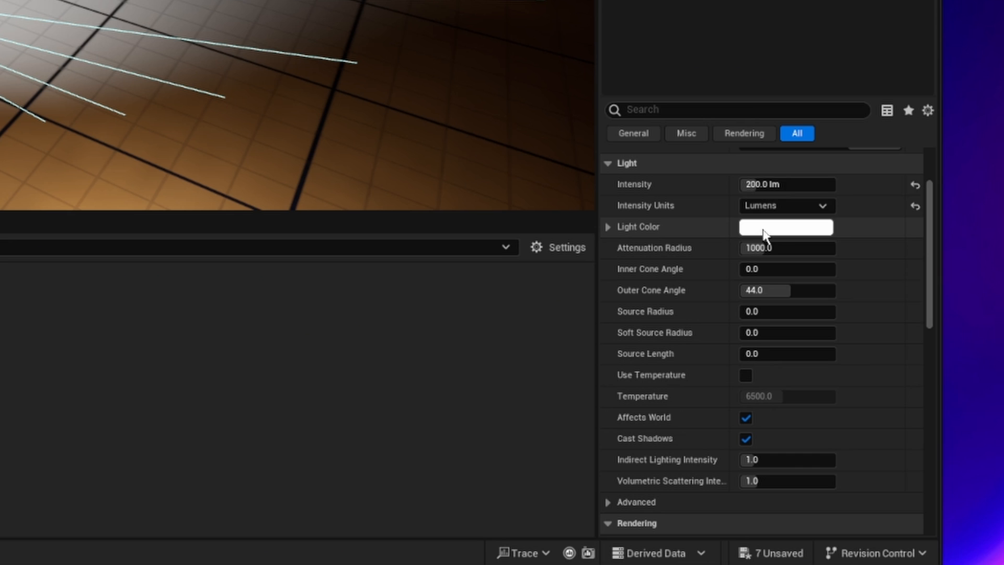
click(869, 377)
mouse_move(857, 289)
mouse_down()
mouse_move(903, 255)
mouse_move(930, 277)
mouse_move(881, 375)
mouse_move(805, 263)
mouse_move(890, 238)
mouse_move(789, 262)
mouse_move(896, 306)
mouse_move(798, 291)
mouse_move(889, 330)
mouse_move(877, 306)
mouse_move(874, 320)
mouse_move(870, 296)
mouse_up()
drag(964, 339, 961, 287)
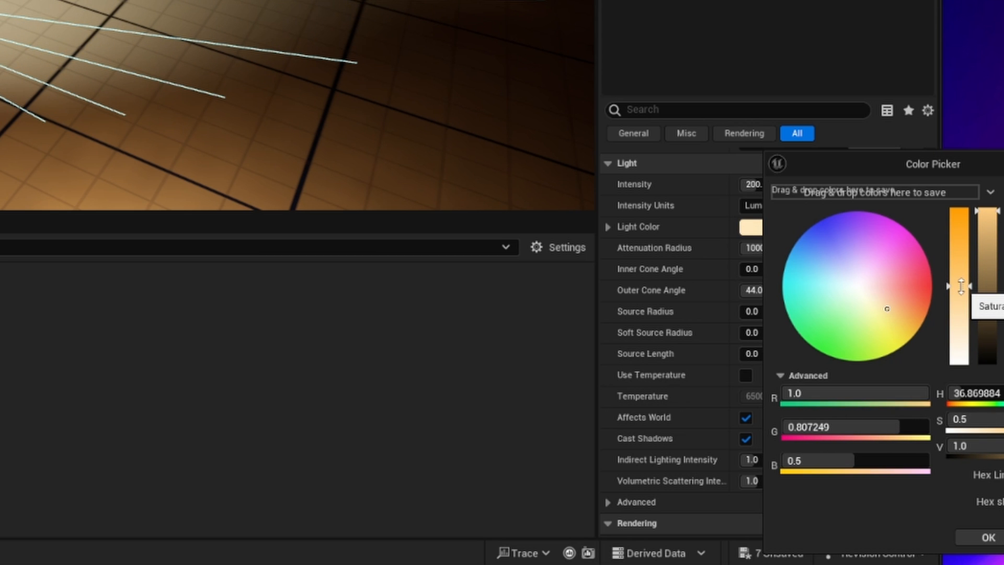
click(712, 252)
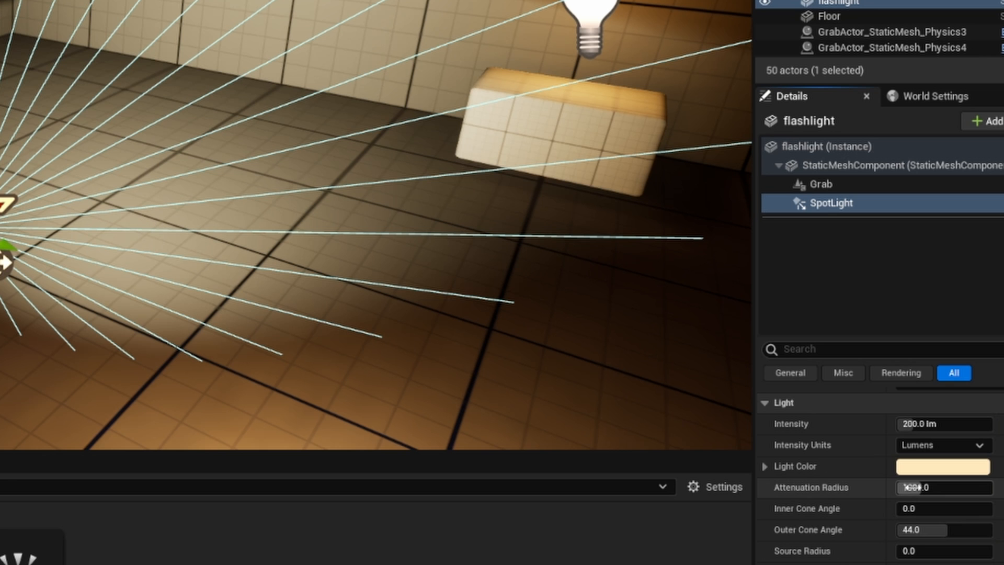
Step: Try shorter attenuation radii of about 102 and about 196 for the SpotLight
drag(923, 487, 847, 488)
mouse_move(449, 368)
right_down()
mouse_move(502, 366)
mouse_move(523, 350)
mouse_move(448, 368)
right_up()
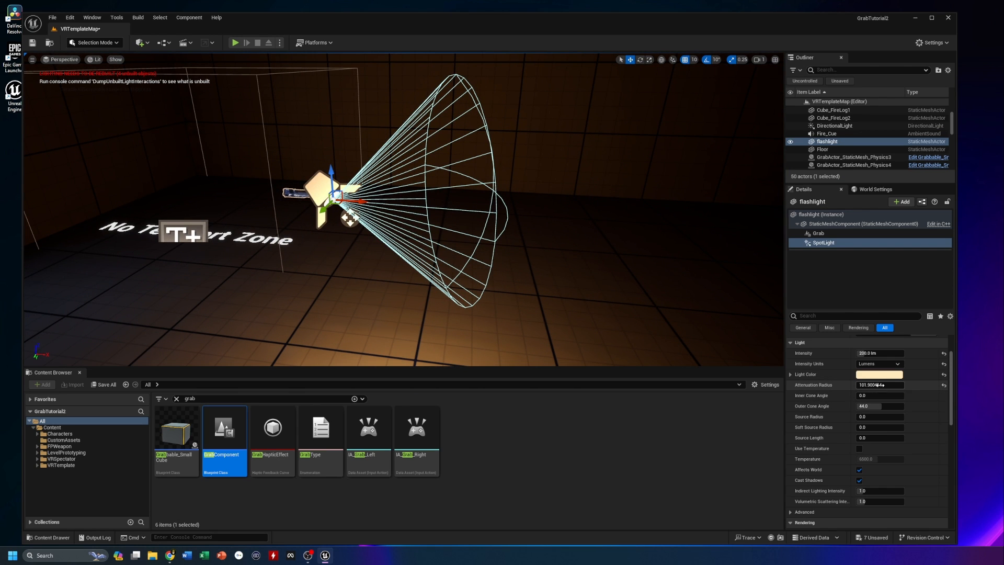
drag(882, 386, 906, 385)
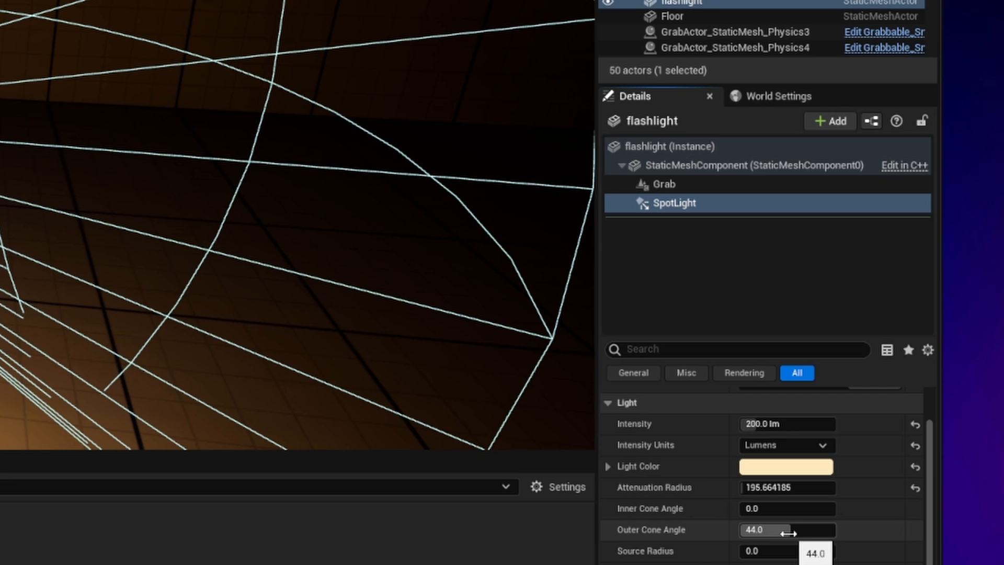
Step: Narrow the SpotLight's outer cone angle to about 12.4 degrees
drag(788, 532, 750, 530)
drag(750, 530, 751, 530)
mouse_move(403, 209)
right_down()
mouse_move(372, 209)
mouse_move(402, 201)
mouse_move(418, 214)
right_up()
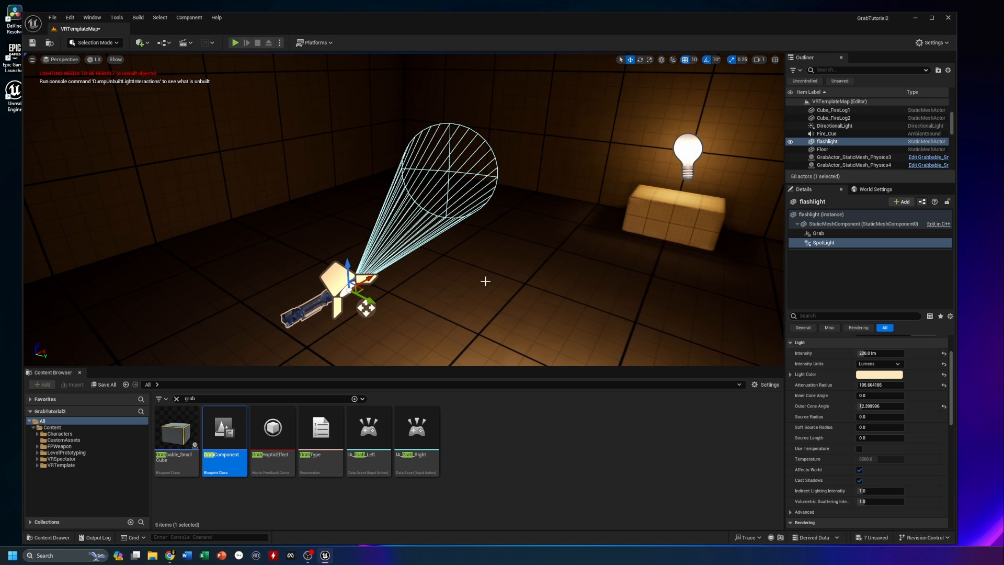
mouse_move(409, 288)
right_down()
mouse_move(388, 285)
mouse_move(425, 299)
mouse_move(386, 282)
mouse_move(404, 289)
right_up()
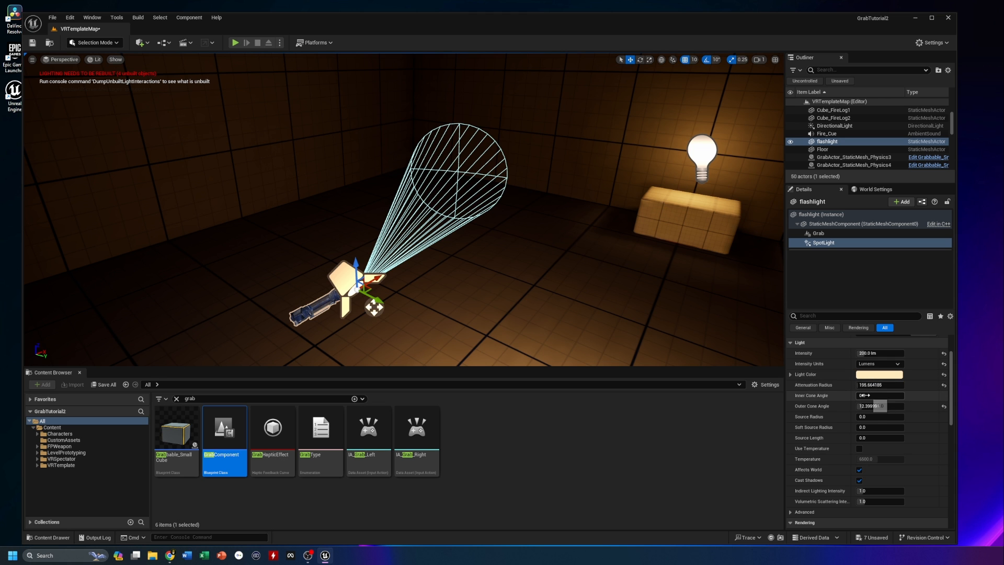
Step: Adjust the SpotLight's attenuation radius until its beam reaches the far wall, ending at about 790
drag(860, 385, 871, 385)
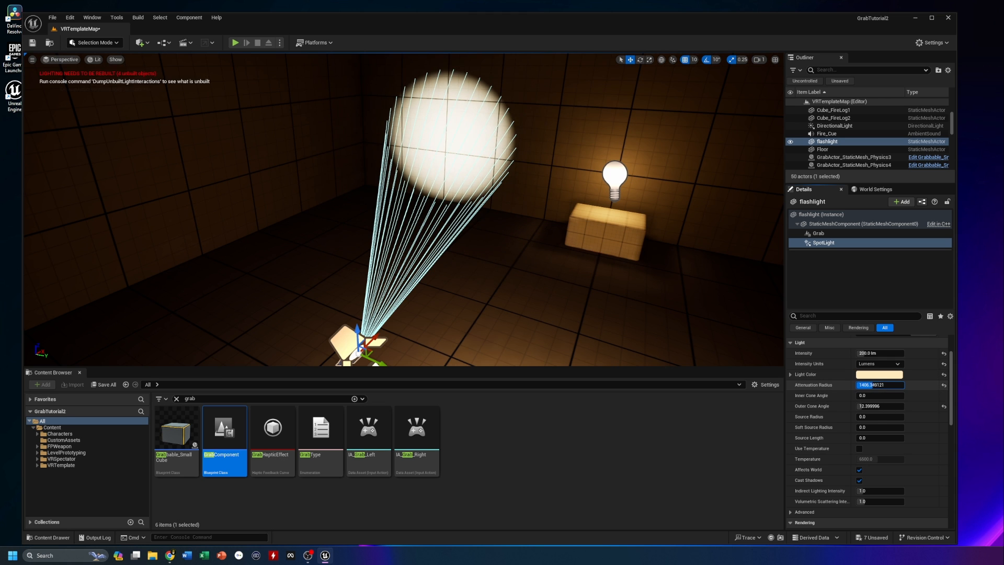
mouse_move(871, 384)
mouse_down()
mouse_move(857, 385)
mouse_move(875, 385)
mouse_up()
right_drag(550, 309, 601, 281)
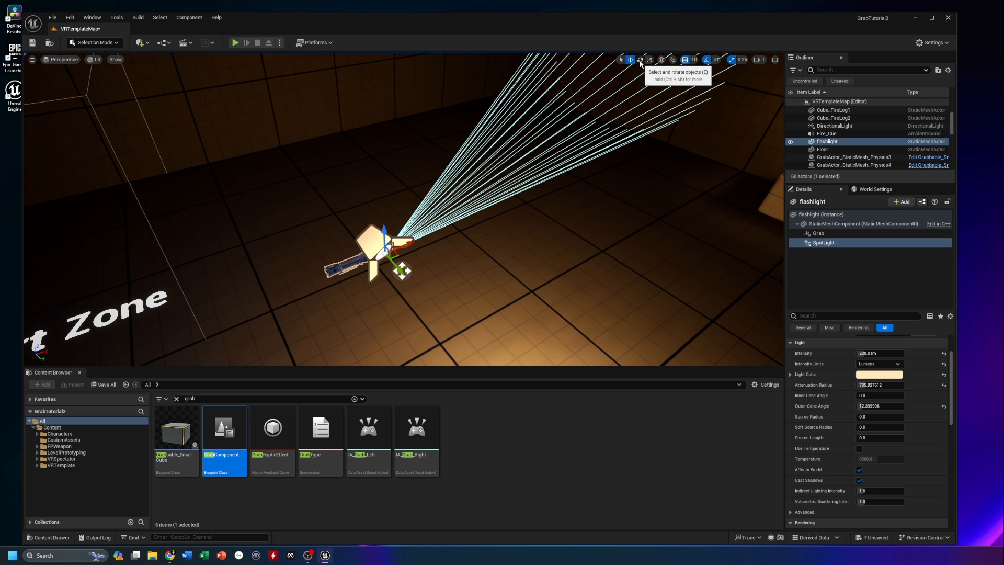
Step: Fine-rotate the SpotLight with rotation snapping off to align its beam with the flashlight, and re-enable snapping and the Move tool
click(640, 60)
mouse_move(390, 282)
mouse_down()
mouse_move(437, 277)
mouse_move(392, 282)
mouse_up()
right_drag(627, 235, 570, 254)
key(a)
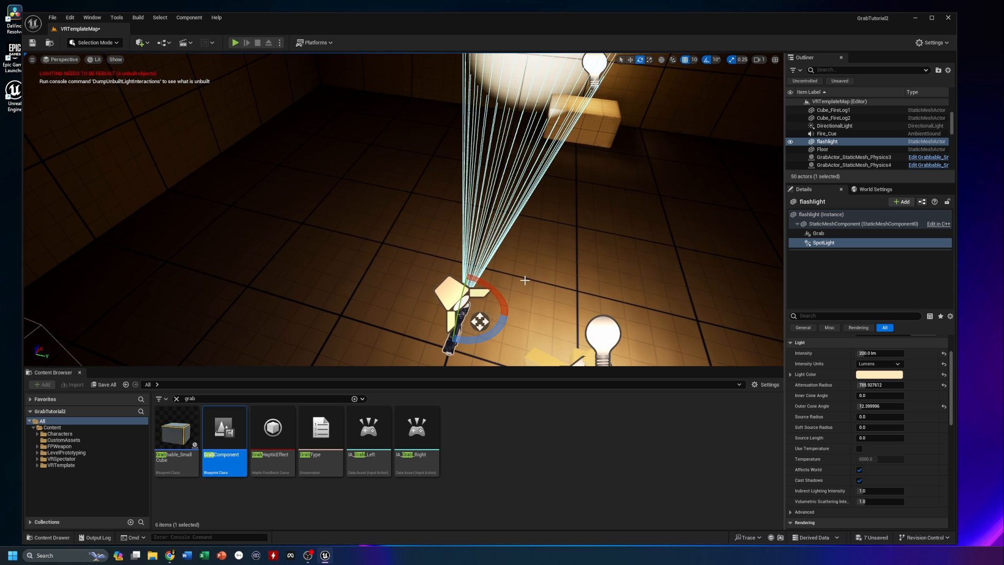
drag(495, 327, 499, 320)
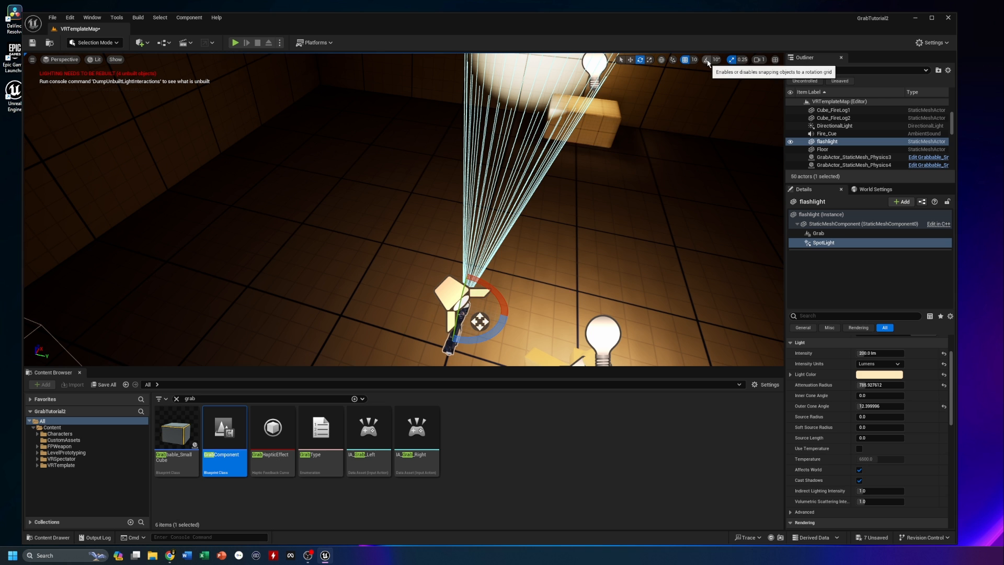
click(651, 42)
drag(497, 328, 480, 321)
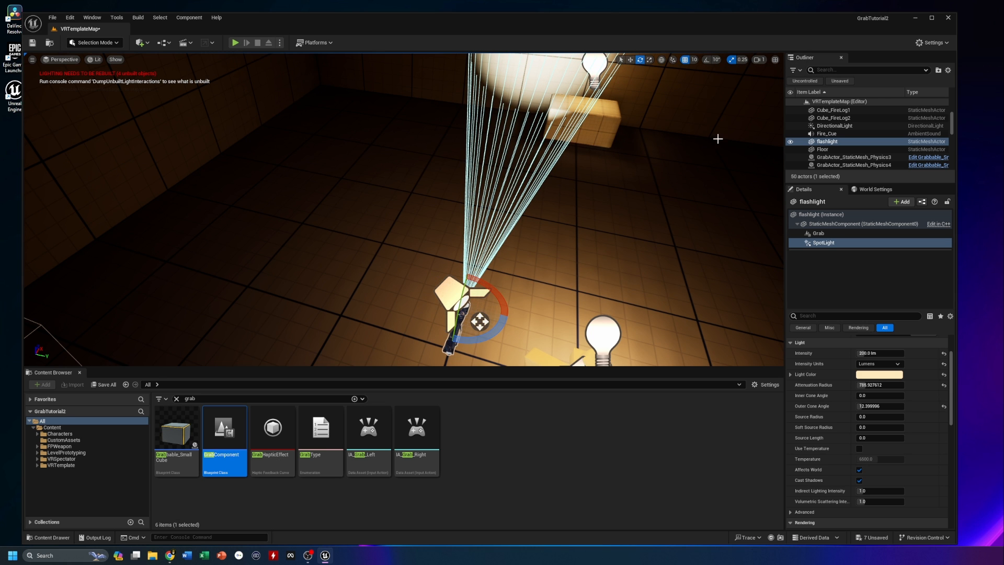
click(706, 59)
key(w)
Step: Toggle the viewport's game view to inspect the flashlight and its beam with and without the editor overlays
right_drag(695, 156, 779, 180)
right_drag(594, 272, 546, 251)
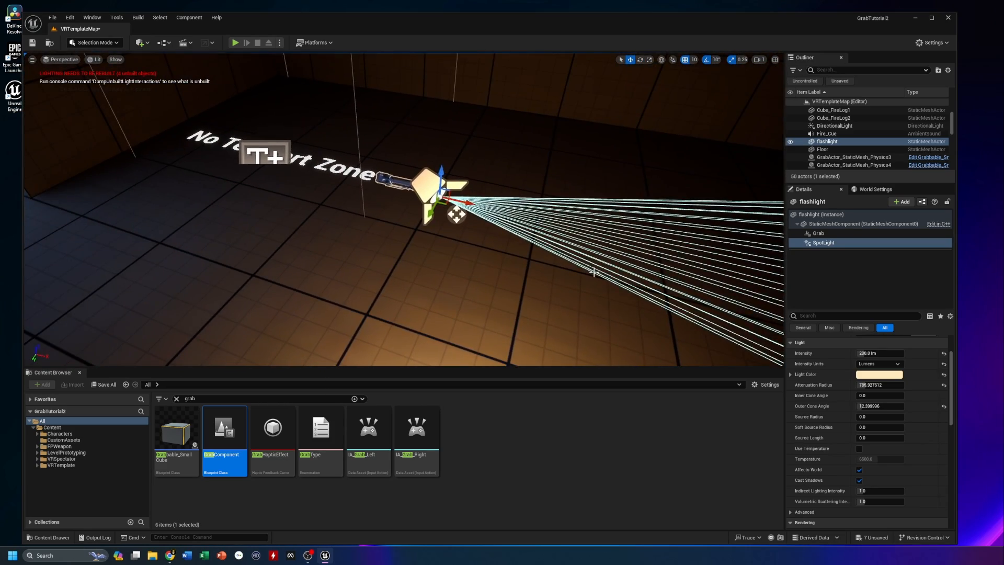
key(g)
key(g)
key(g)
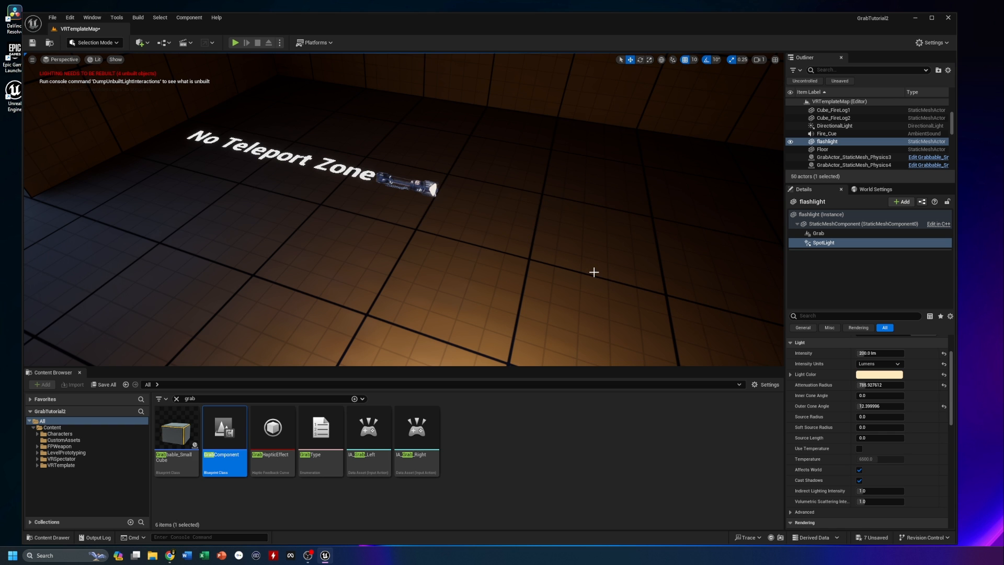
key(g)
right_drag(592, 272, 591, 272)
key(g)
key(g)
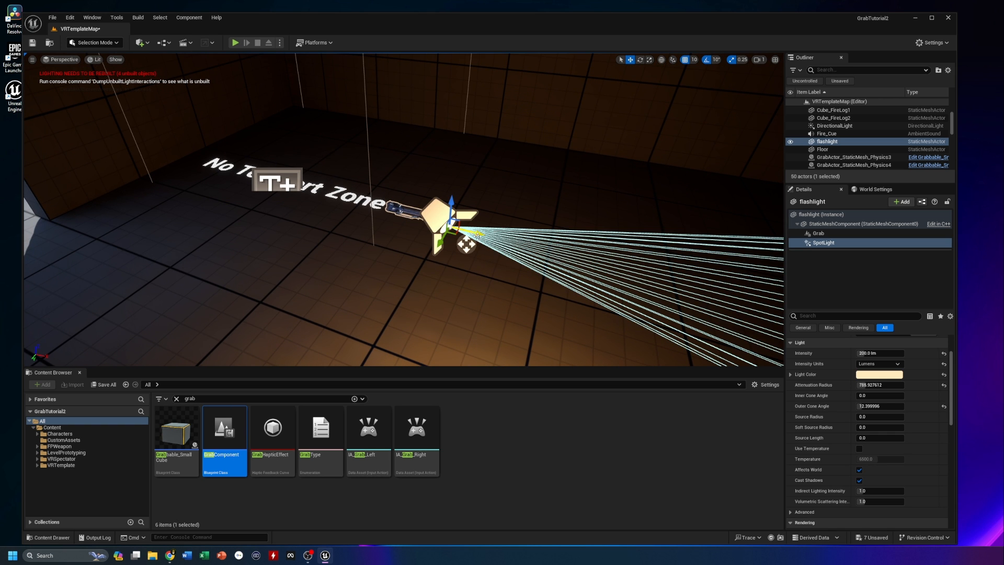
Step: Move the SpotLight into the centre of the flashlight's head with grid snapping off, and turn grid snapping back on
click(823, 244)
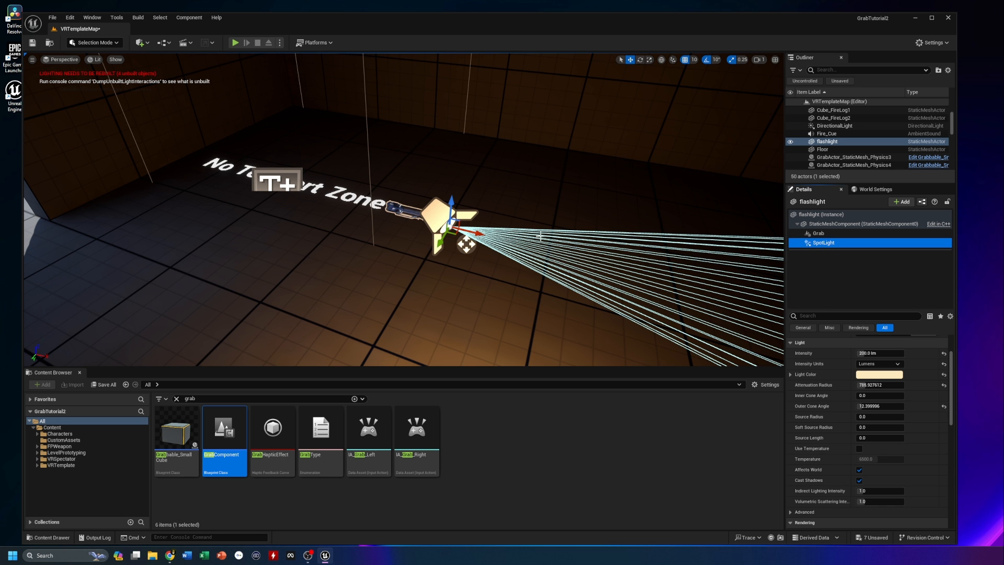
drag(466, 244, 425, 235)
right_drag(479, 249, 520, 226)
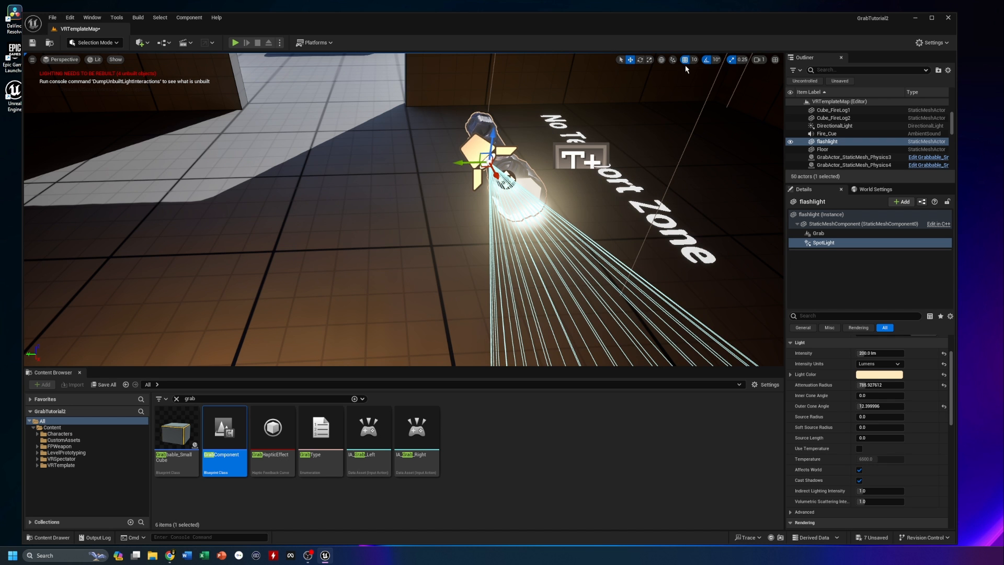
drag(459, 163, 529, 210)
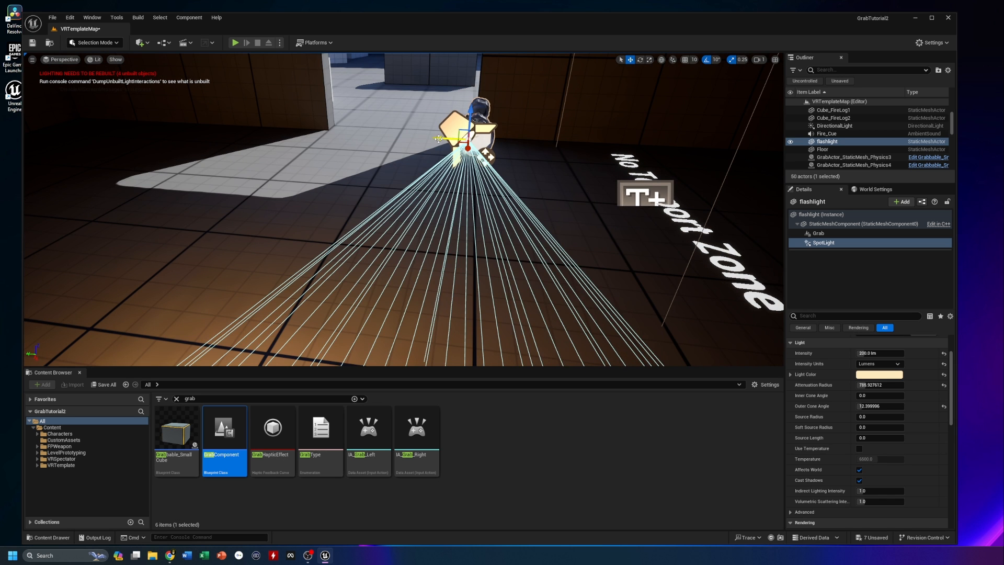
drag(438, 139, 447, 140)
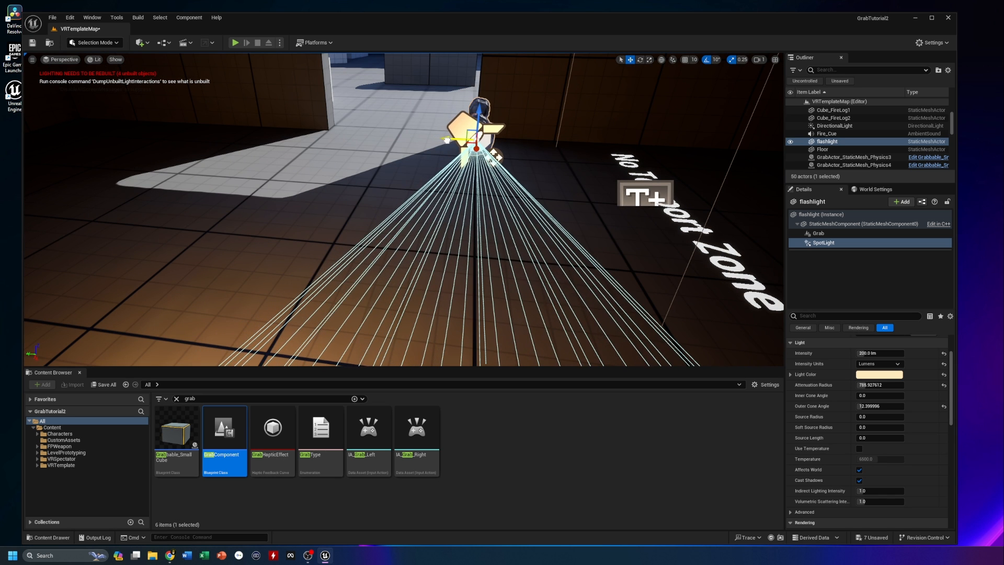
right_drag(443, 146, 528, 147)
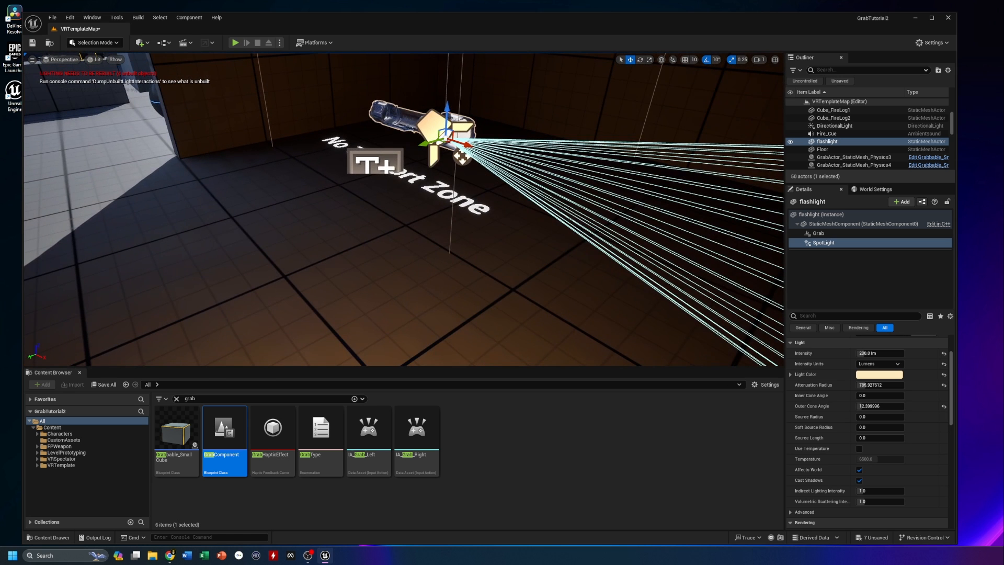
click(682, 61)
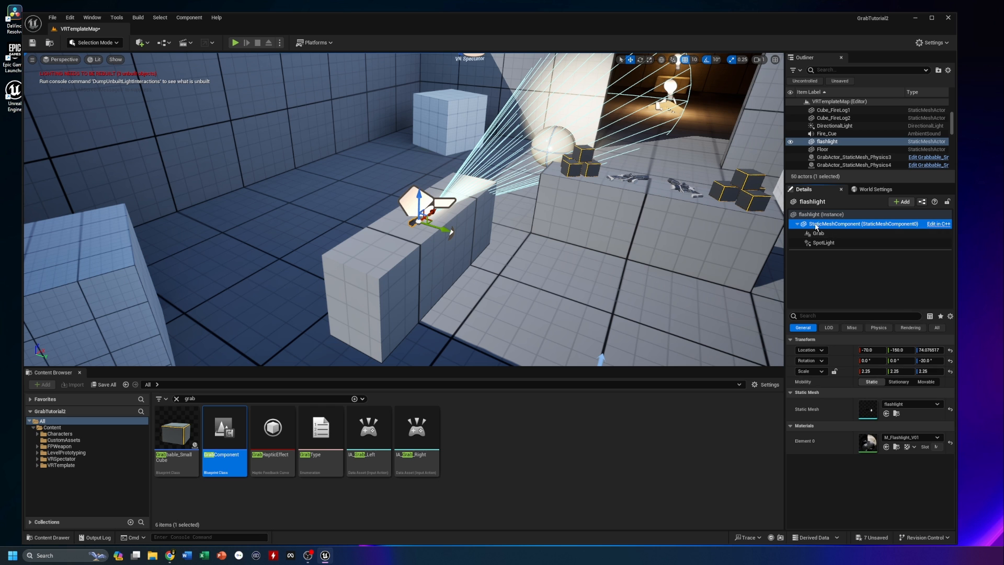
Step: Set the mobility of the flashlight's StaticMeshComponent to Movable, checking the Grab component's mobility as well
click(926, 382)
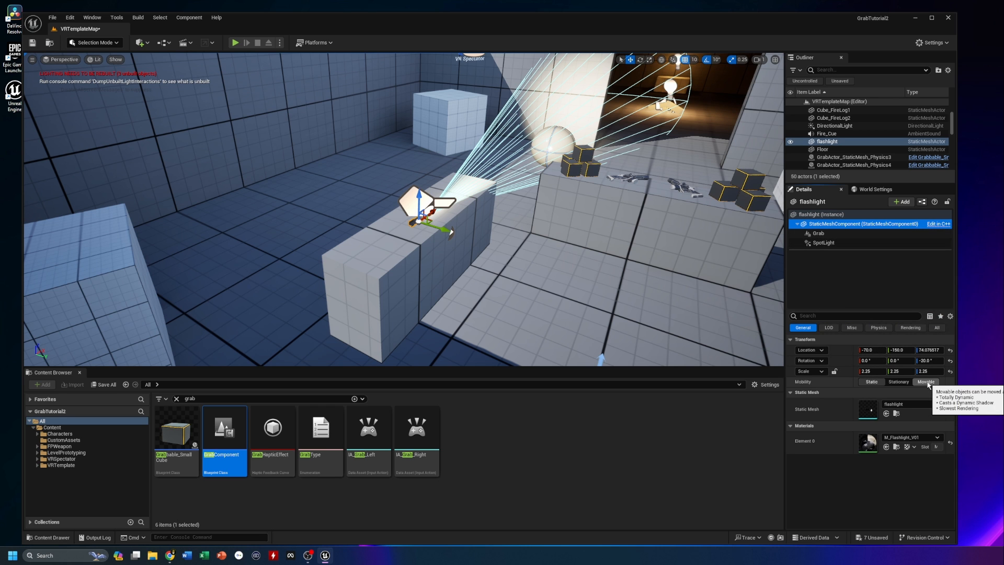
click(826, 235)
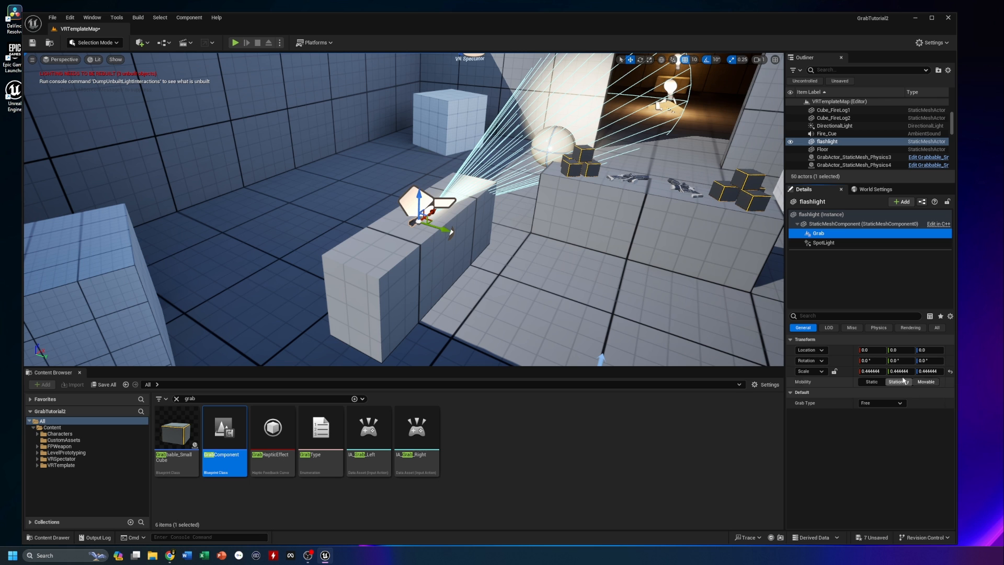
click(820, 225)
click(927, 382)
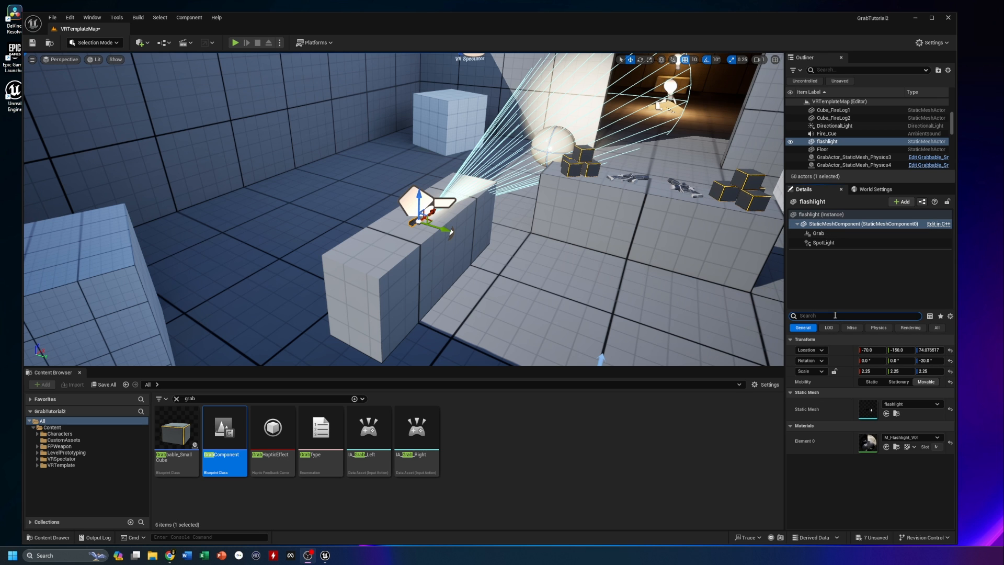
Step: Raise the flashlight above the block to a Z location of about 124, and run and stop a level simulation
drag(418, 196, 420, 111)
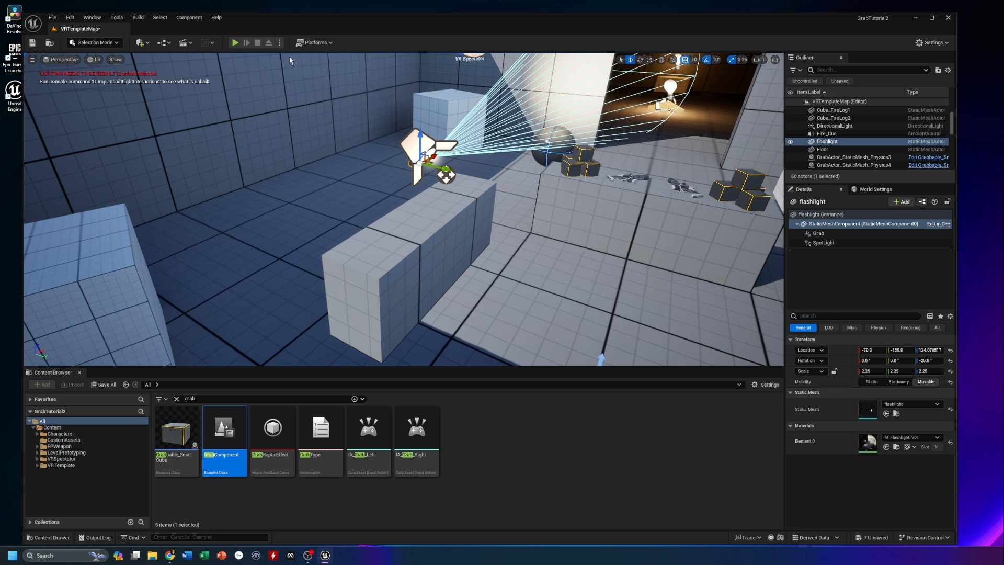
click(280, 43)
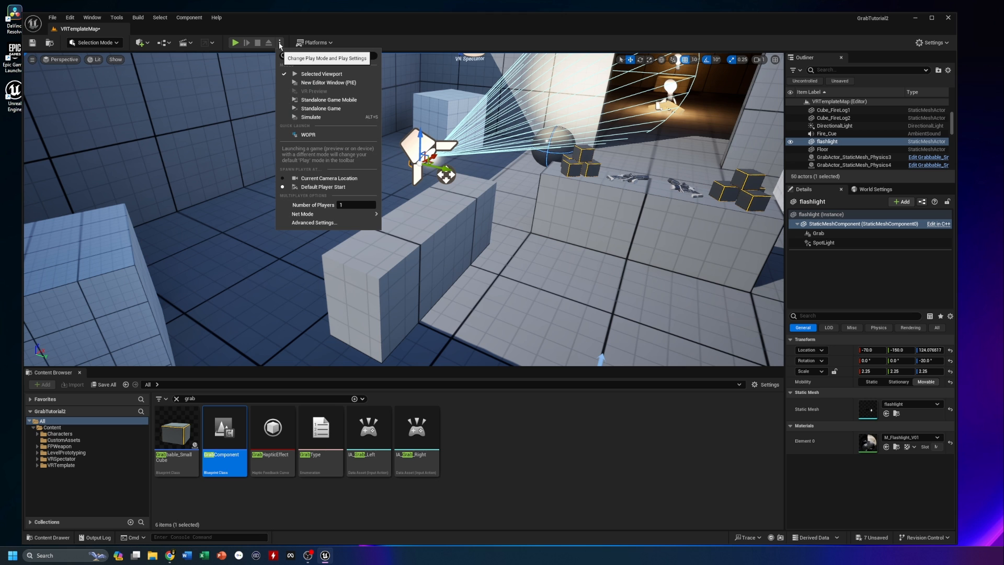
click(307, 117)
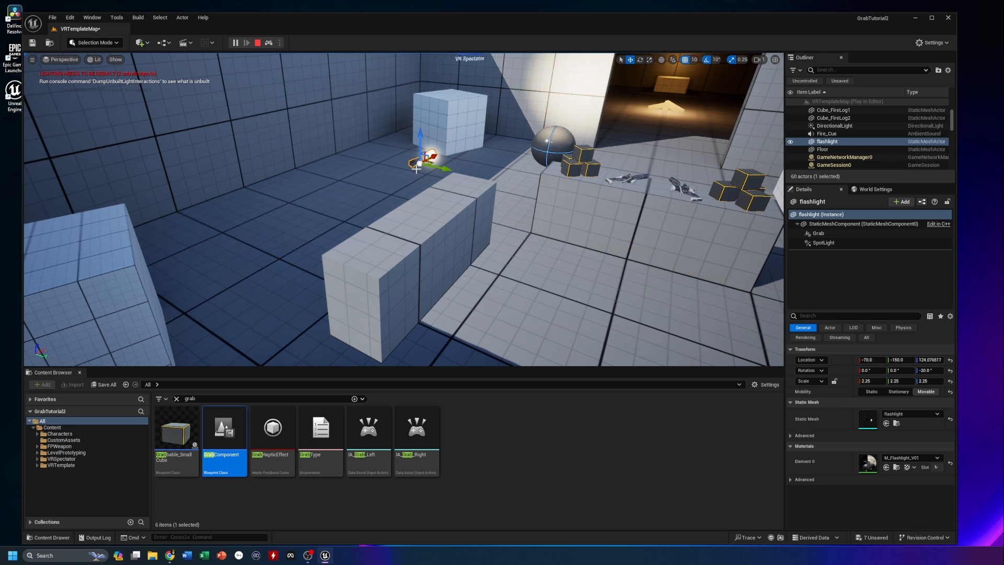
click(258, 43)
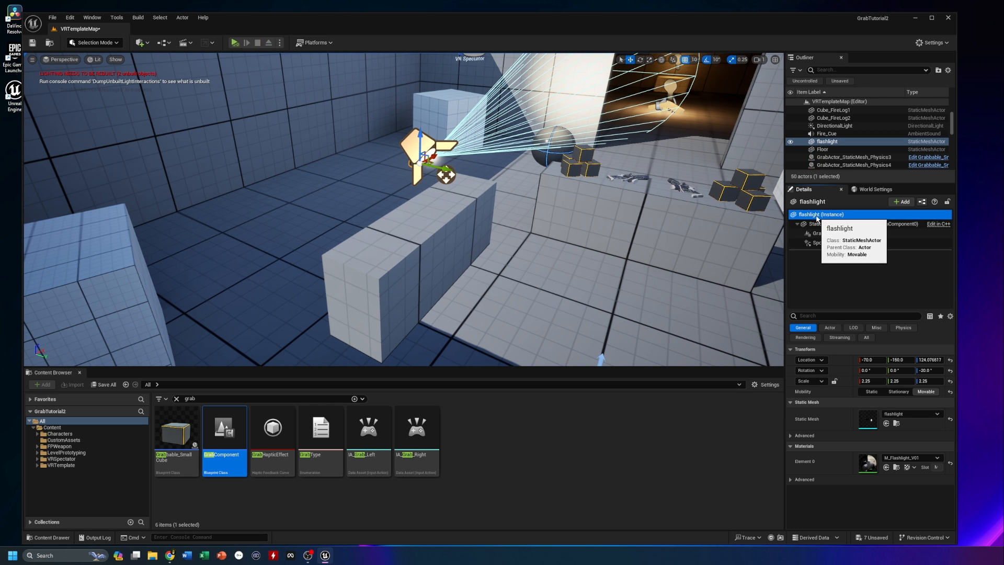
Step: Find the "sim" properties of the flashlight instance, enable Simulate Physics, and clear the property filter
click(823, 315)
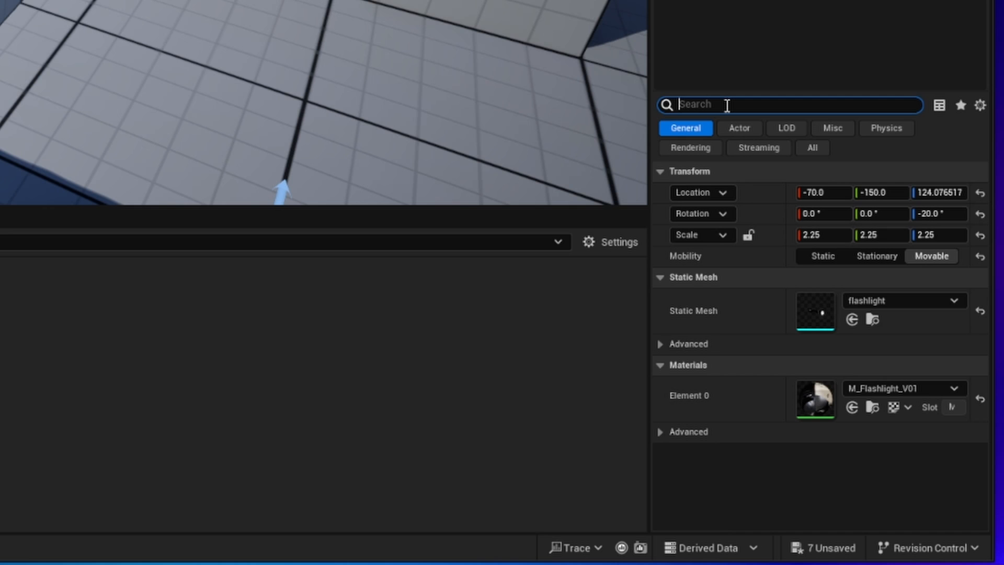
text(sim)
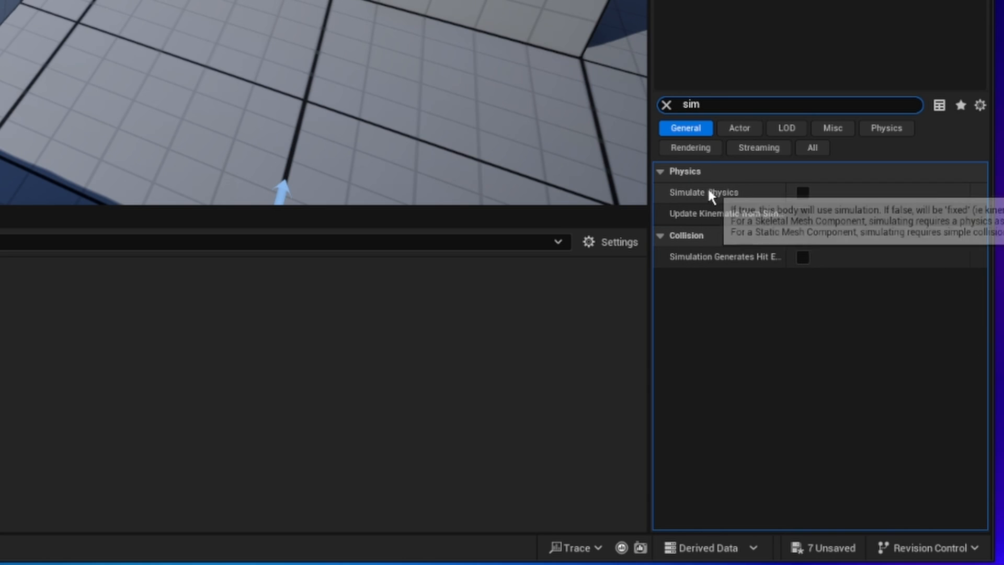
click(803, 193)
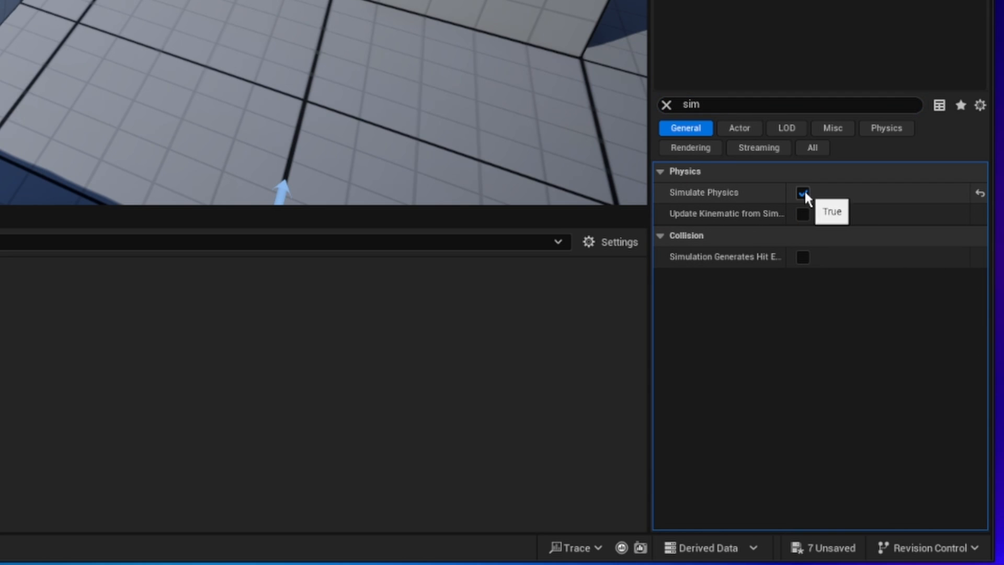
click(666, 104)
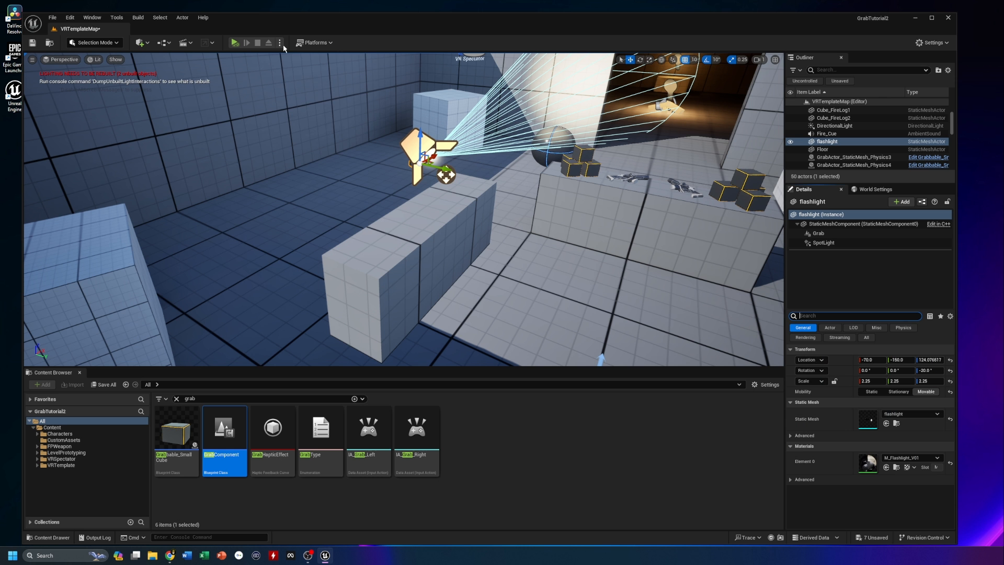
Step: Simulate the level again to test the flashlight's physics, and stop the simulation
click(281, 43)
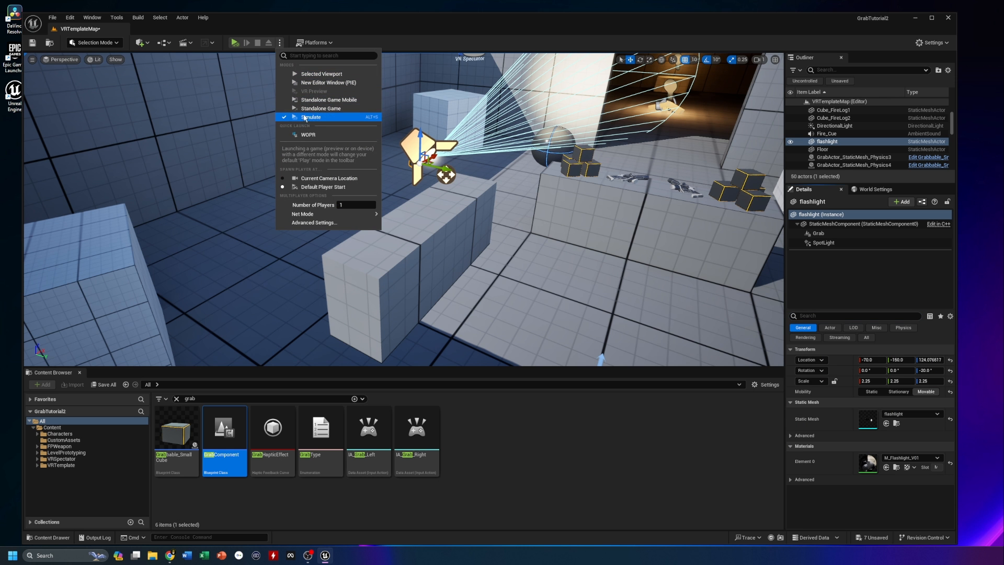
click(233, 43)
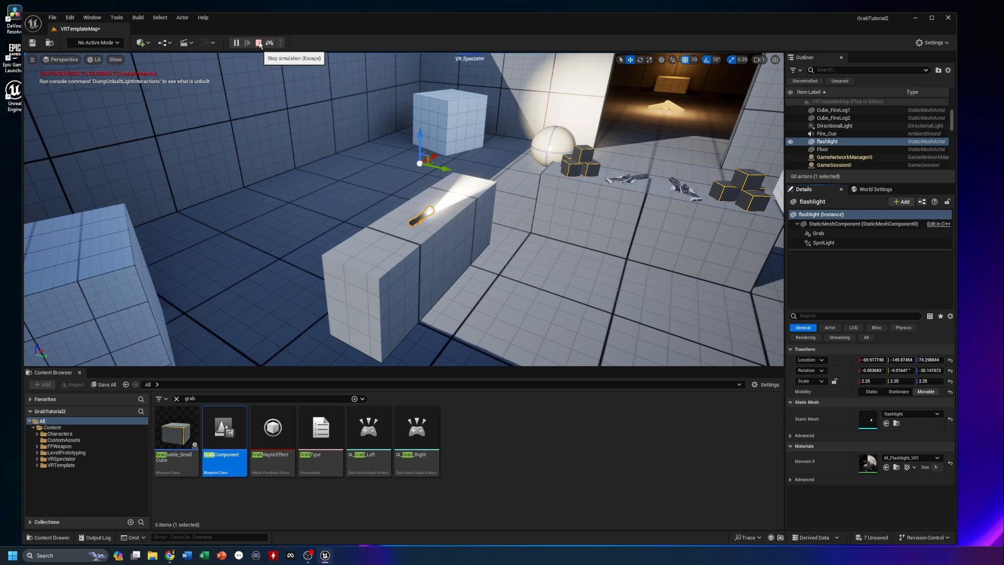
click(259, 43)
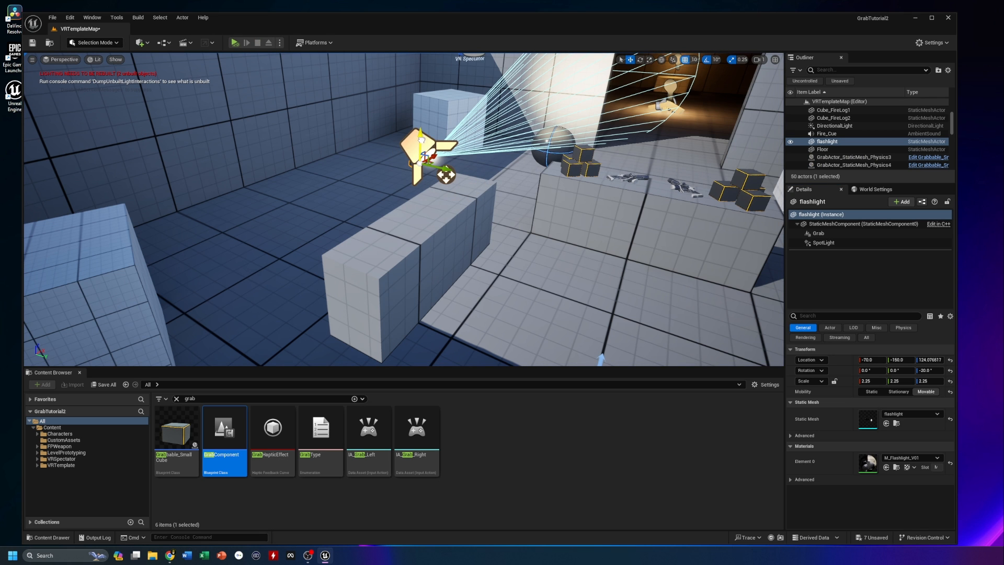
Step: Drop the raised flashlight so it rests on the top surface of the block
key(End)
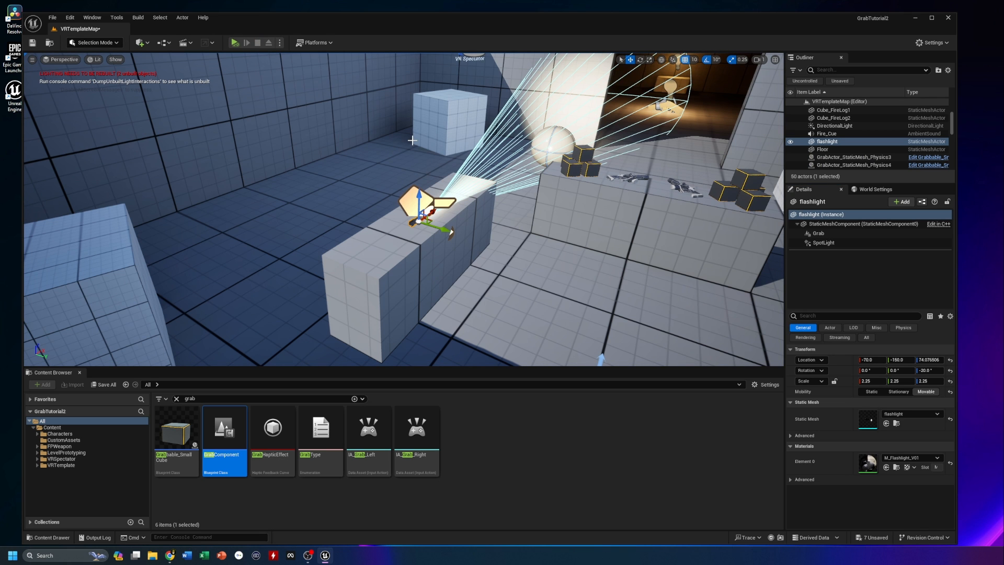
click(567, 257)
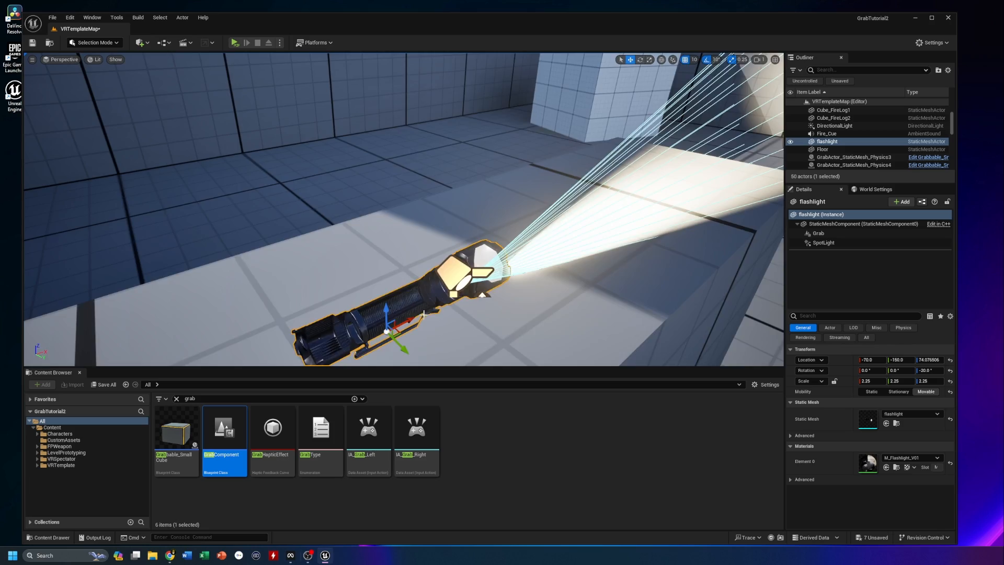
mouse_move(403, 209)
right_down()
mouse_move(371, 196)
mouse_move(400, 212)
mouse_move(392, 225)
mouse_move(389, 215)
right_up()
key(w)
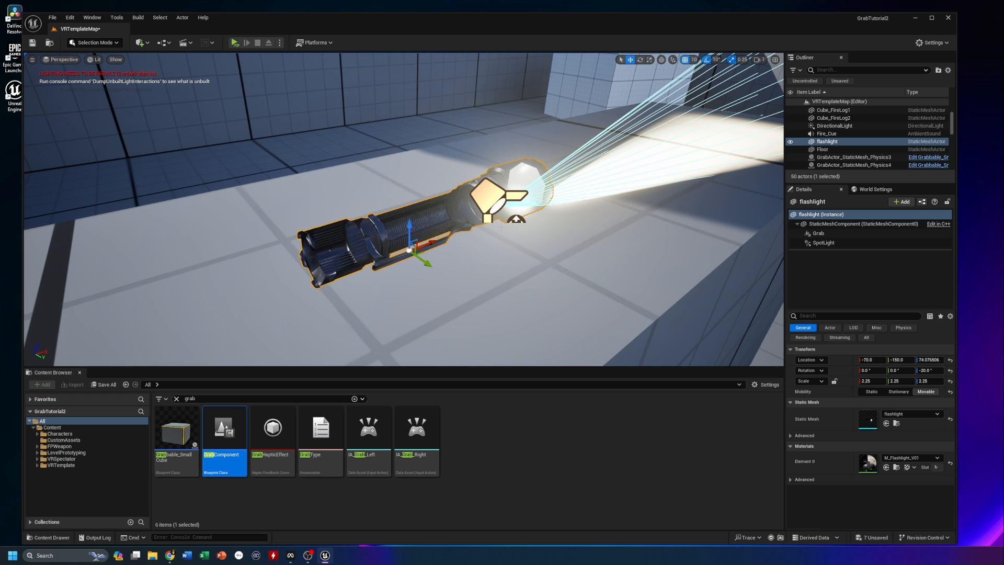
Step: Set the Grab Type of the flashlight's Grab component to Snap
click(819, 233)
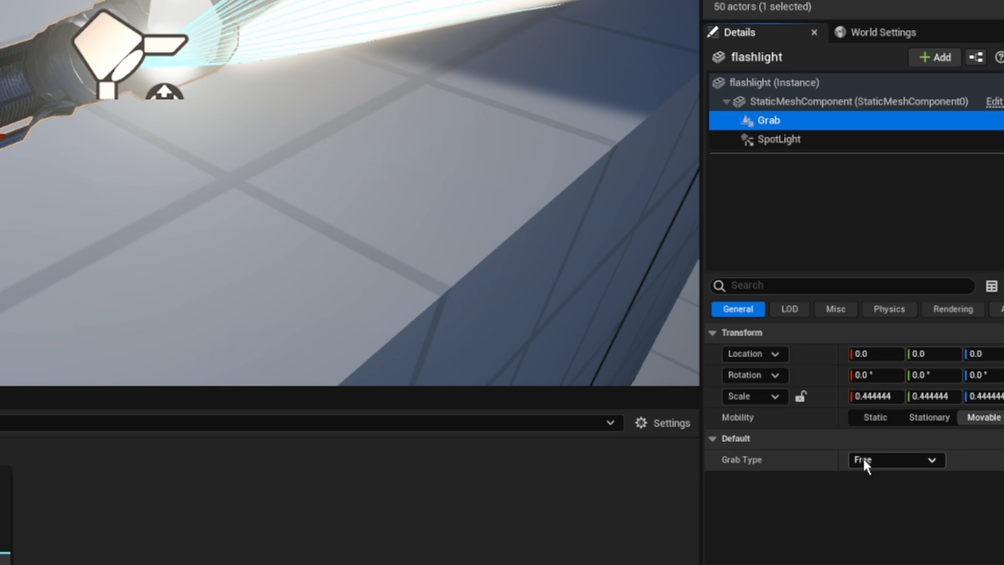
click(904, 458)
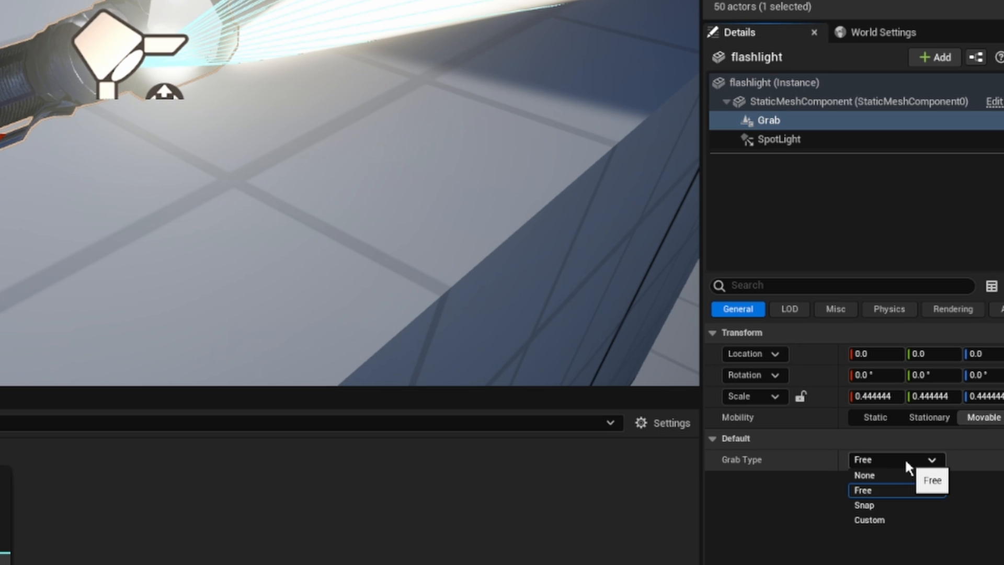
click(876, 504)
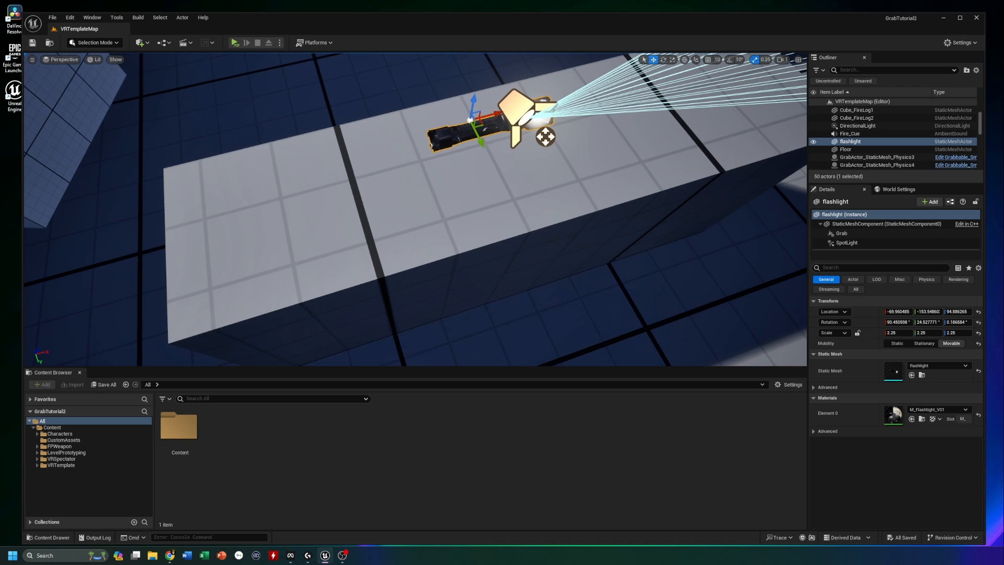
Step: Move the flashlight across the block's top to a Y location of about -148.8
drag(415, 225, 416, 162)
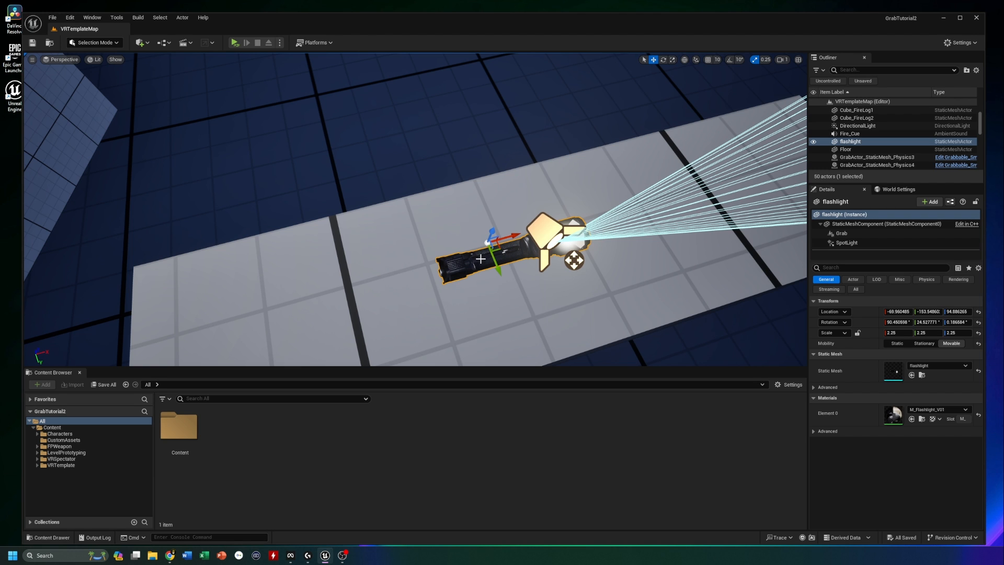
click(850, 142)
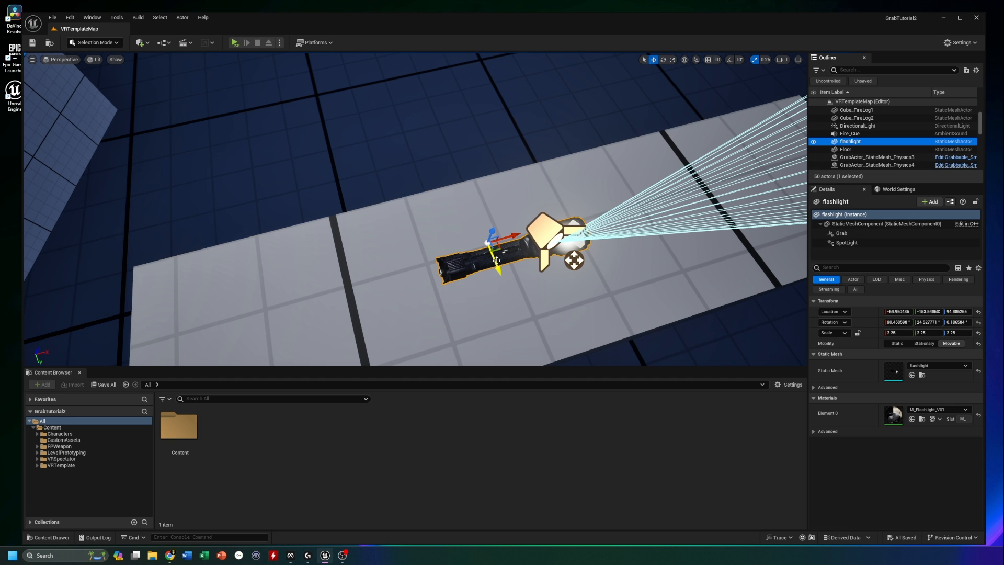
drag(495, 262, 506, 282)
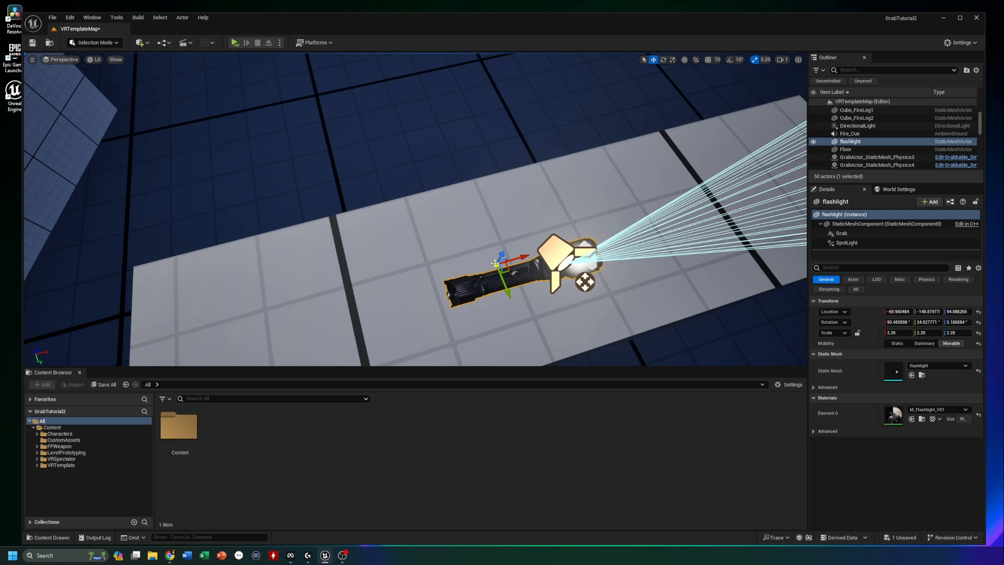
Step: Move the flashlight's pivot onto the middle of its body and store it with Set as Pivot Offset
alt+middle_drag(495, 264, 502, 278)
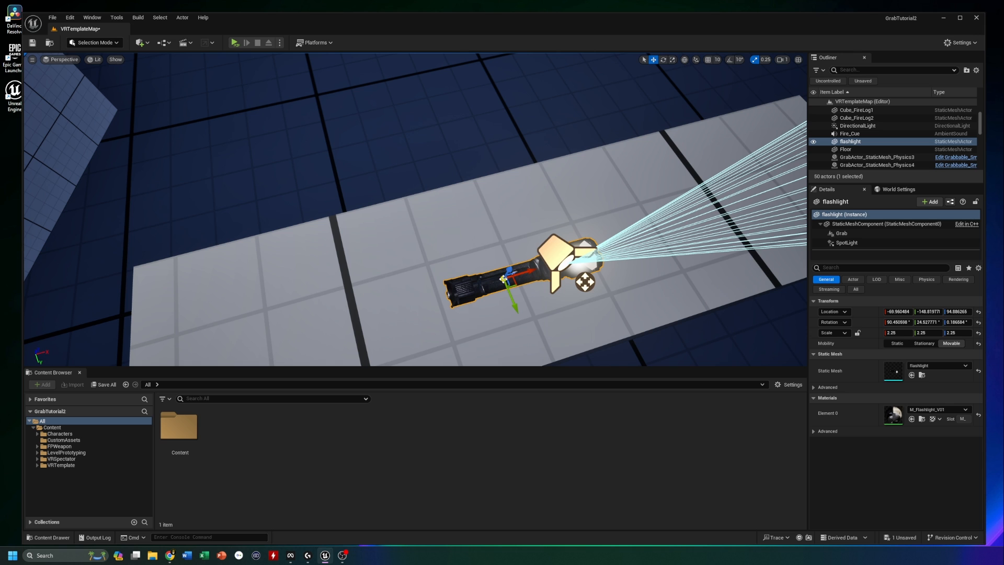
right_click(502, 277)
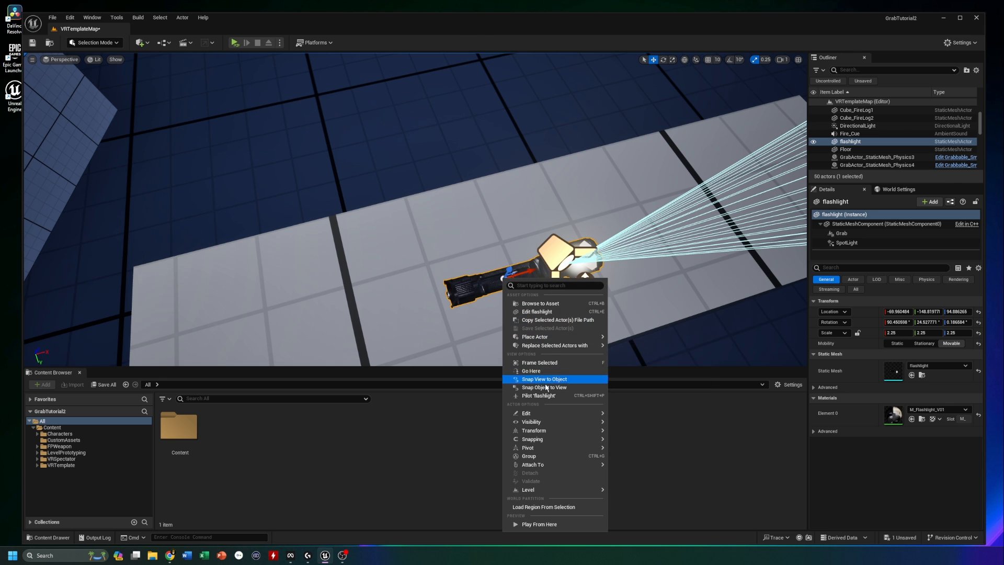
mouse_move(560, 437)
mouse_move(629, 388)
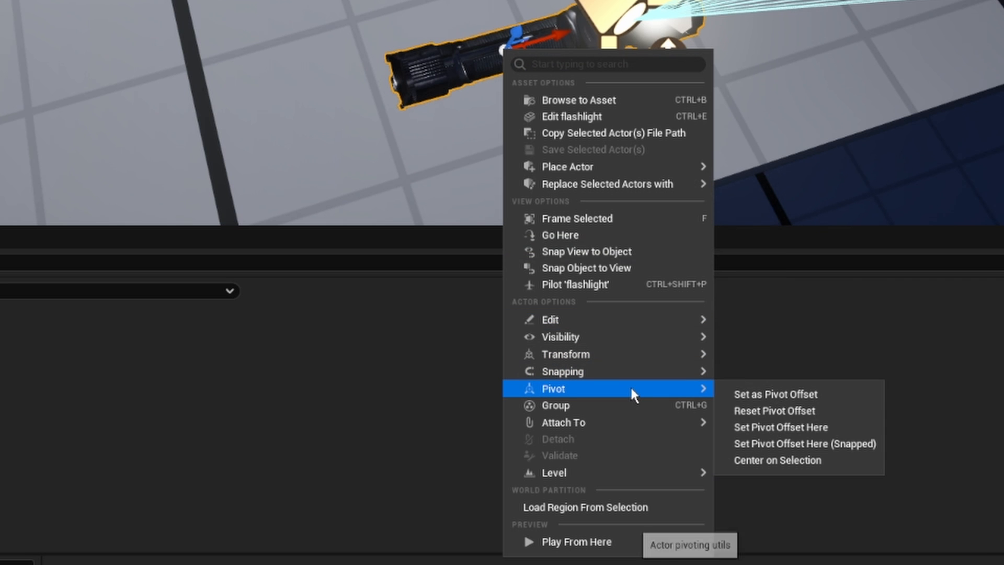
click(783, 395)
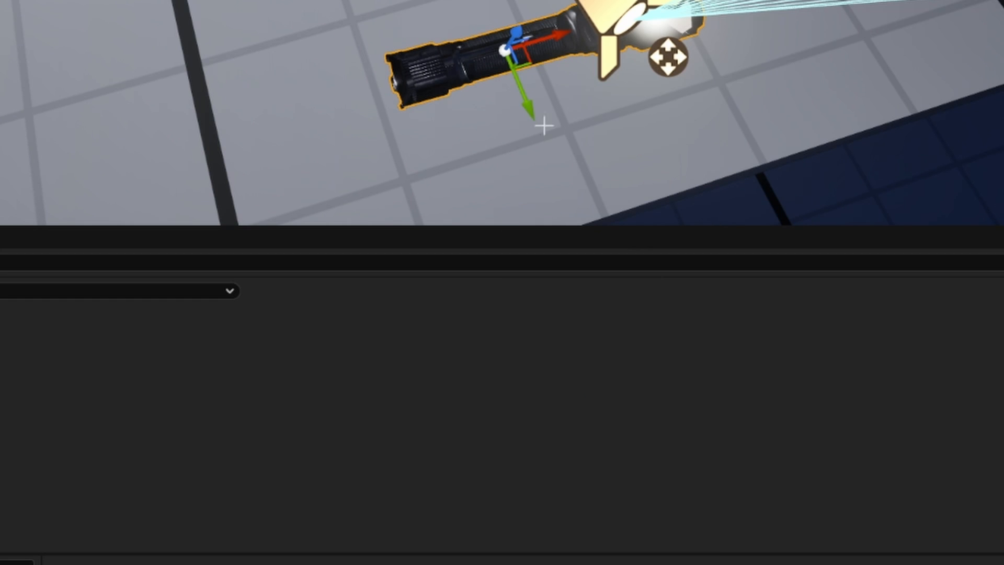
Step: Test the new pivot by shifting the flashlight back and forth across the block, ending at a Y location of about -150.2
mouse_move(529, 111)
mouse_down()
mouse_move(487, 41)
mouse_move(532, 118)
mouse_up()
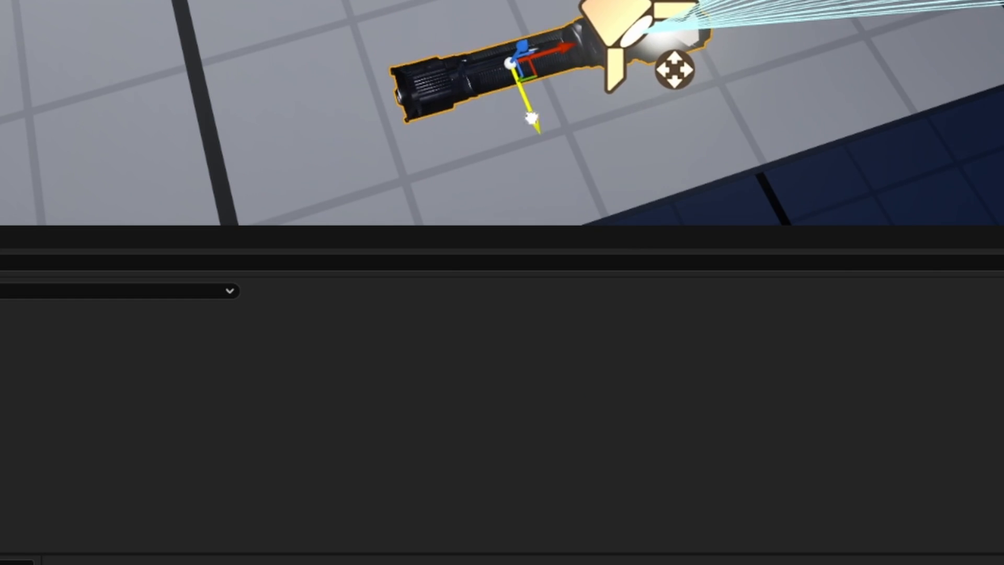
click(515, 110)
click(479, 74)
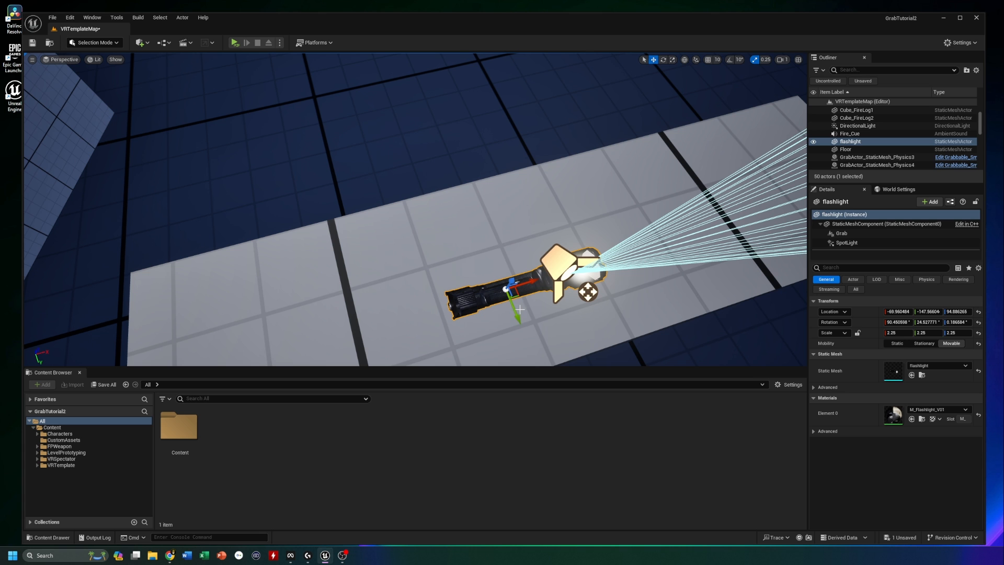
mouse_move(515, 312)
mouse_down()
mouse_move(505, 300)
mouse_move(571, 258)
mouse_move(523, 272)
mouse_move(512, 305)
mouse_up()
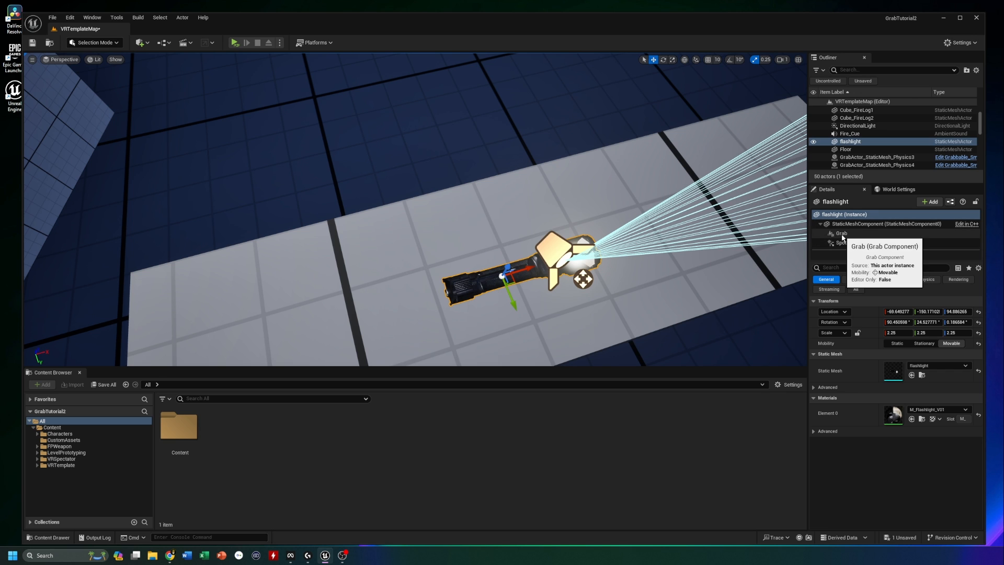
Step: Move the Grab component to the middle of the flashlight's handle, at about X 0.66, Y -0.09, Z 1.65, and rotate it
click(842, 234)
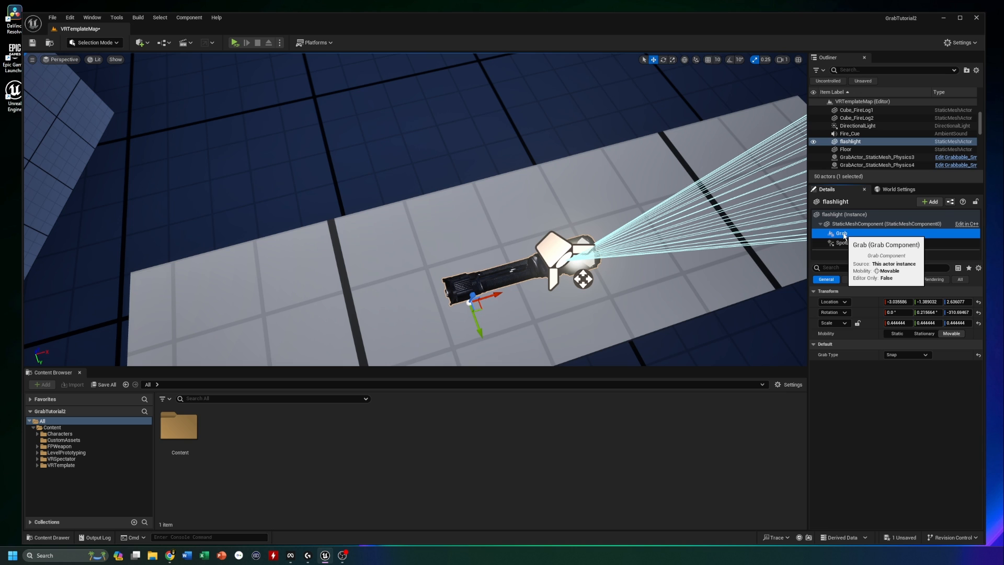
click(844, 236)
key(Escape)
click(493, 295)
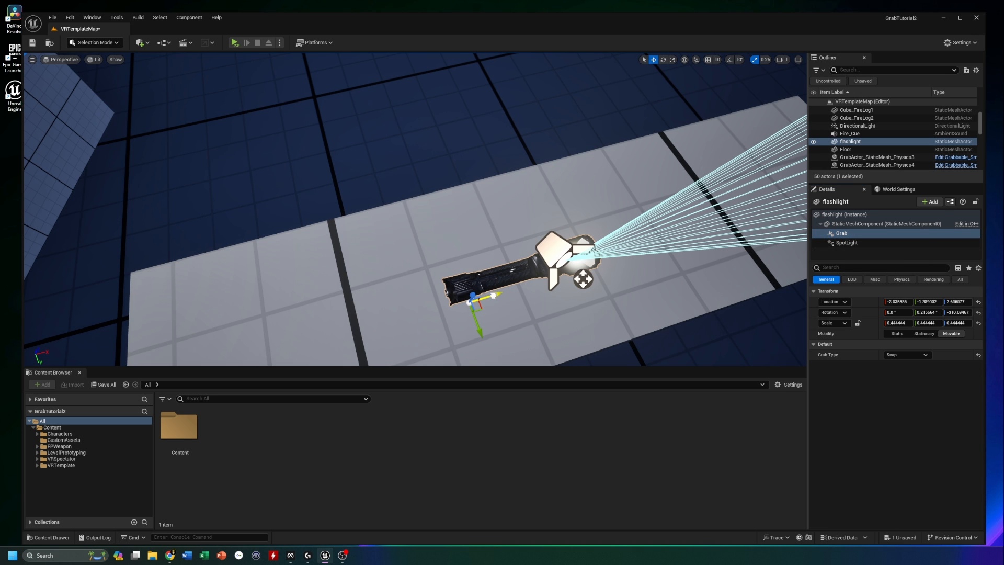
drag(506, 291, 513, 321)
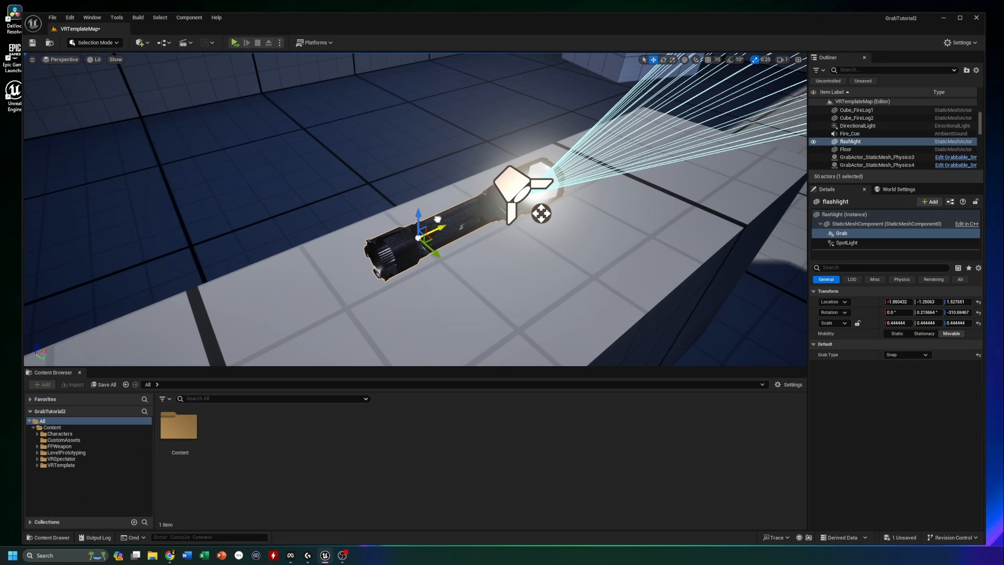
drag(438, 219, 463, 217)
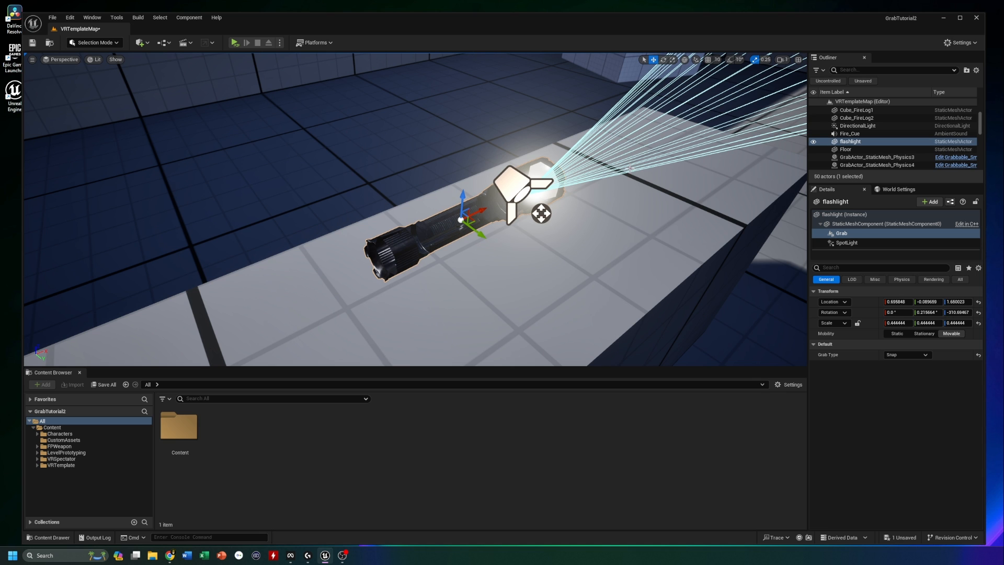
click(663, 59)
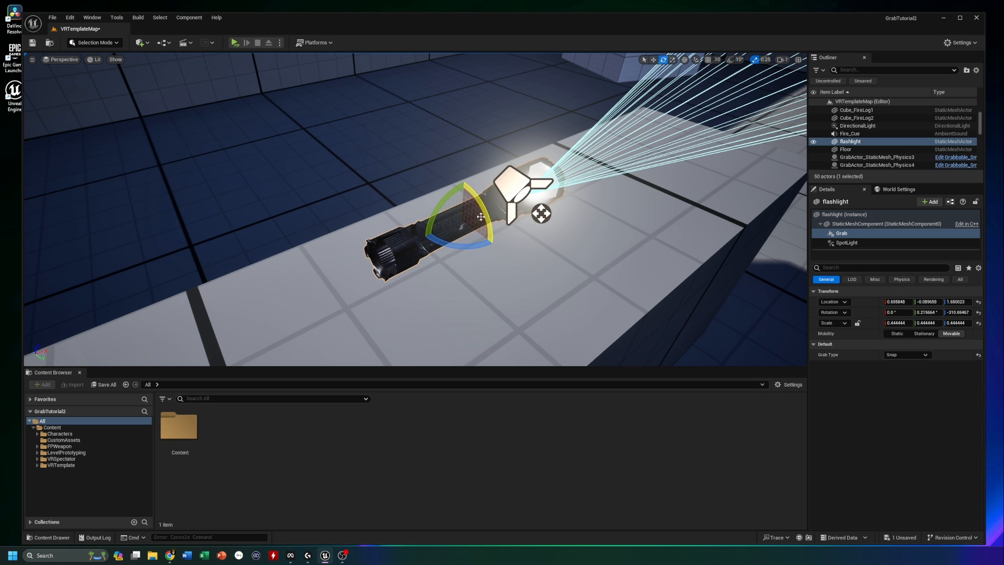
drag(452, 191, 495, 199)
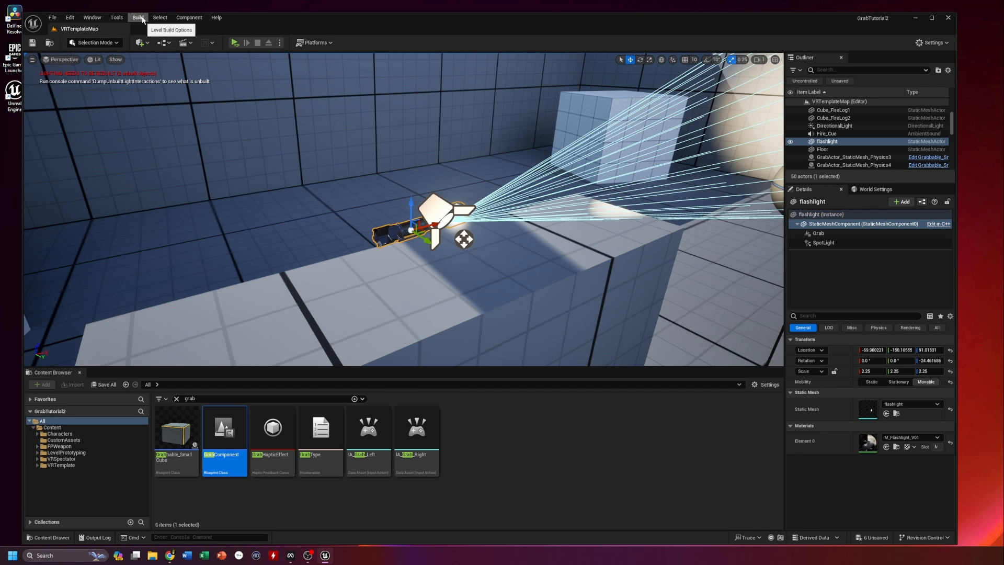
Step: Build only the lighting for the VRTemplateMap level
click(138, 17)
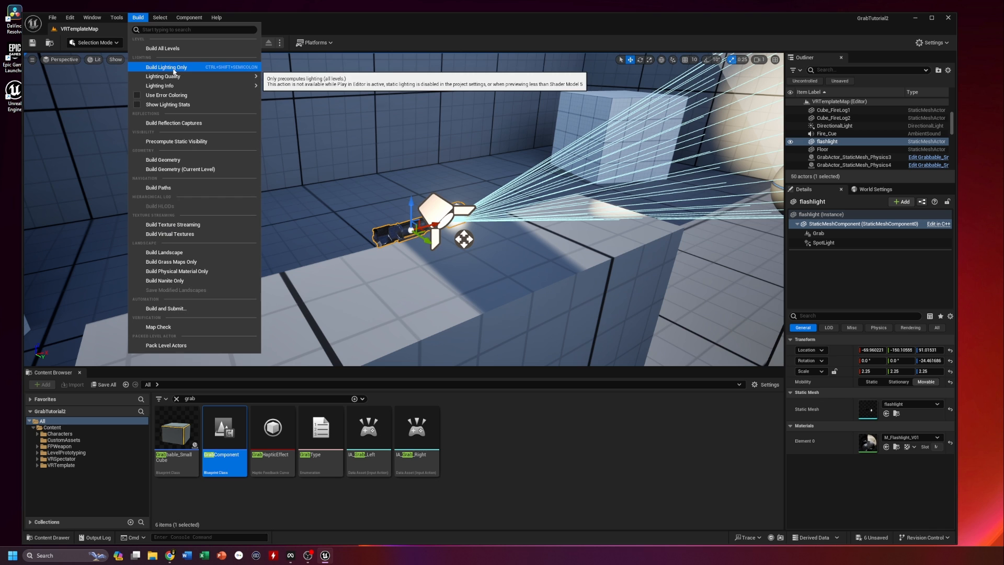
click(174, 68)
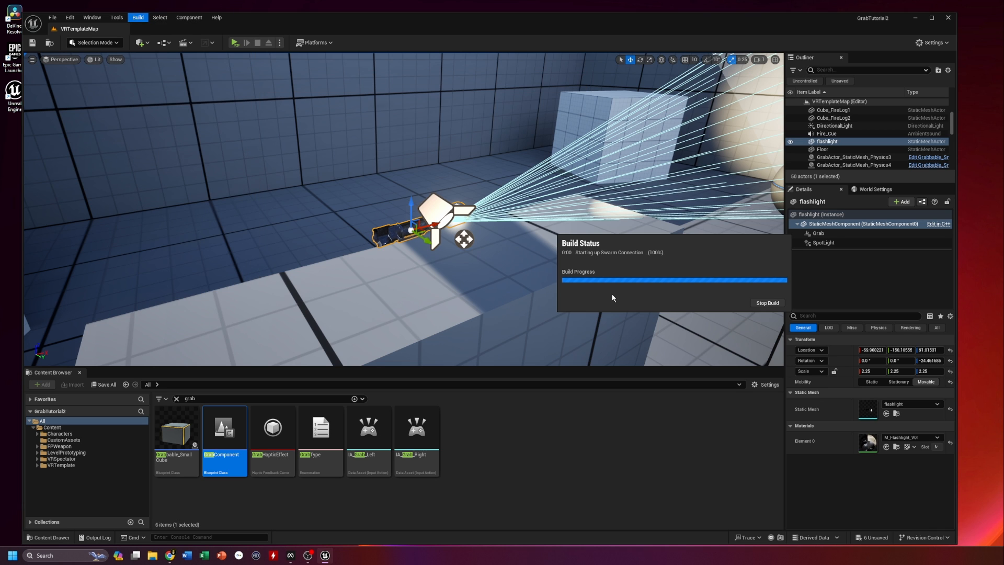